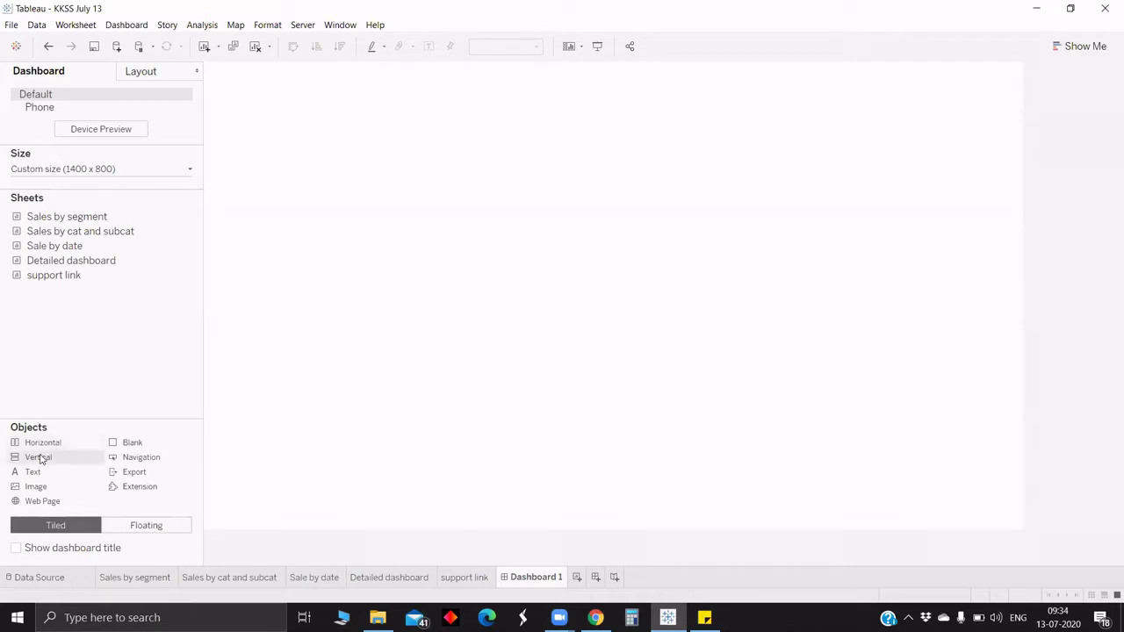
- Try placing a vertical container with a blank object on the dashboard, and clear the canvas
{"action": "left_click_drag", "start_coordinate": [39, 459], "coordinate": [414, 295]}
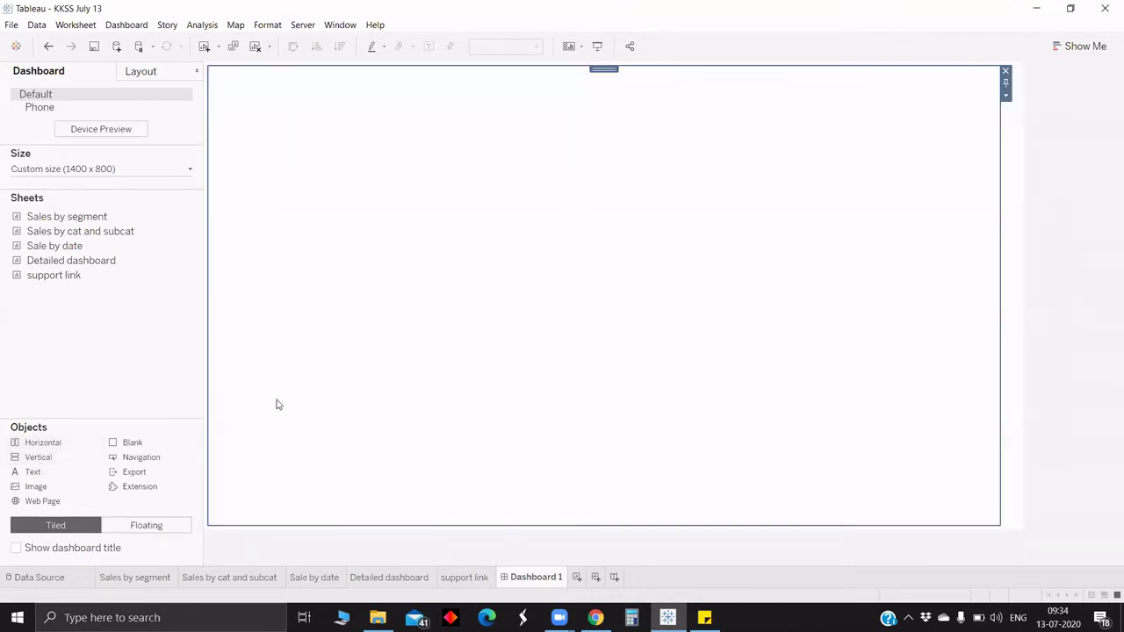
{"action": "left_click_drag", "start_coordinate": [130, 444], "coordinate": [347, 443]}
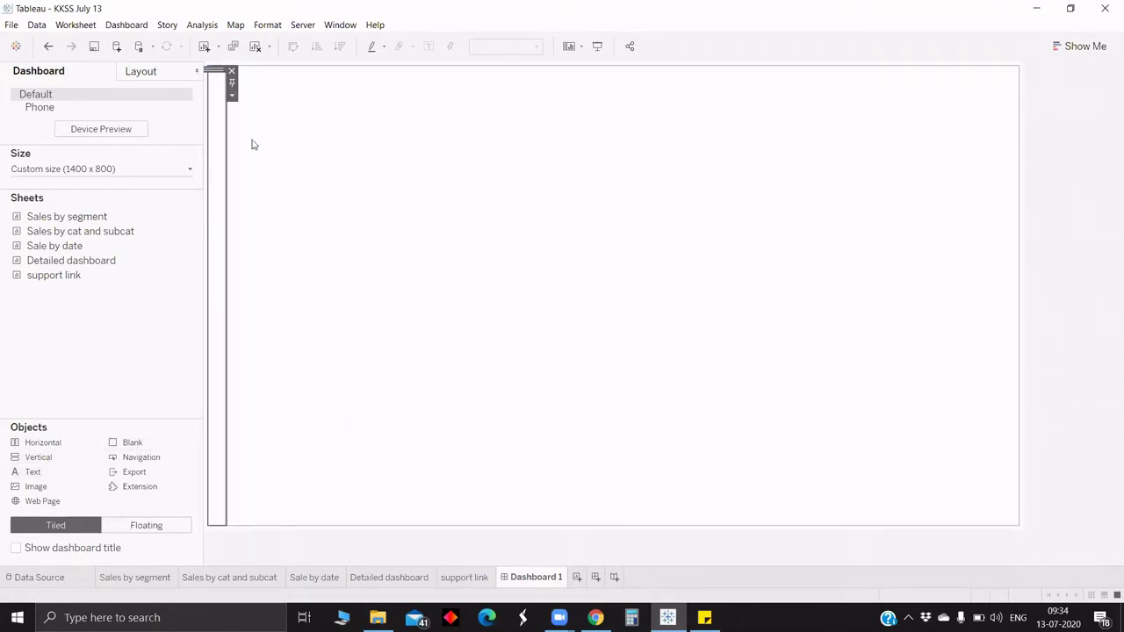
{"action": "left_click", "coordinate": [231, 71]}
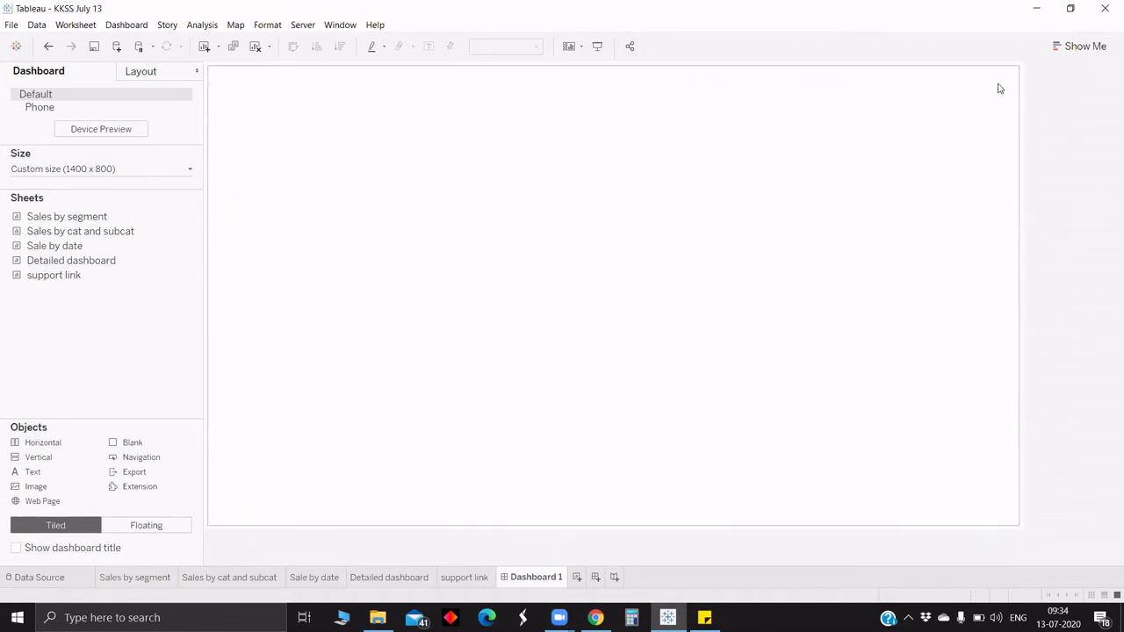
{"action": "left_click", "coordinate": [1024, 72]}
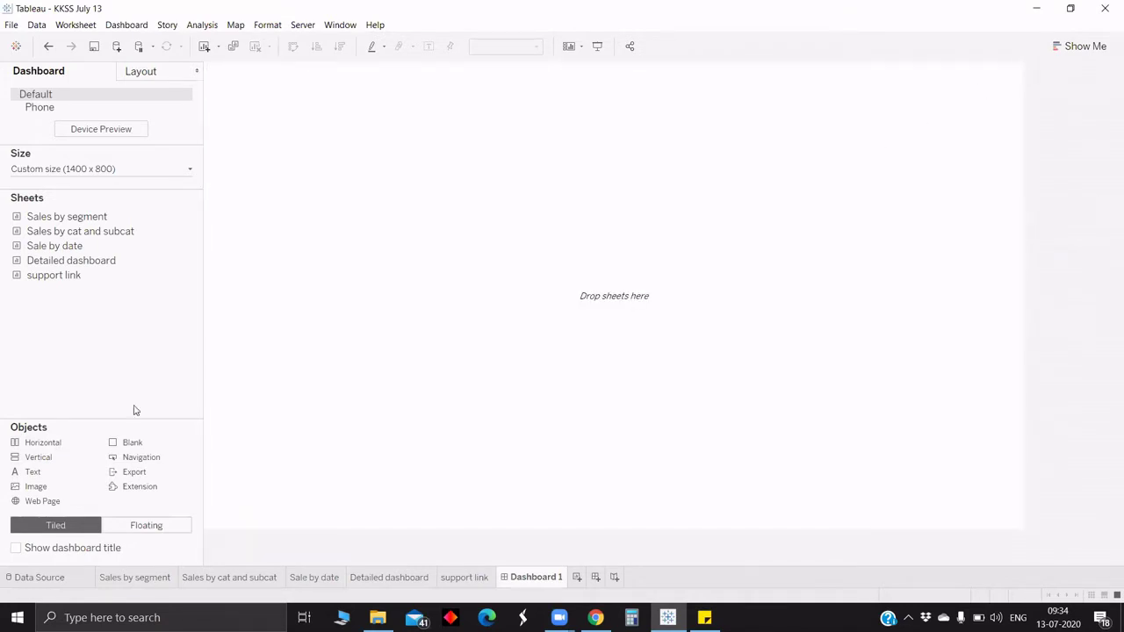
{"action": "left_click", "coordinate": [158, 75]}
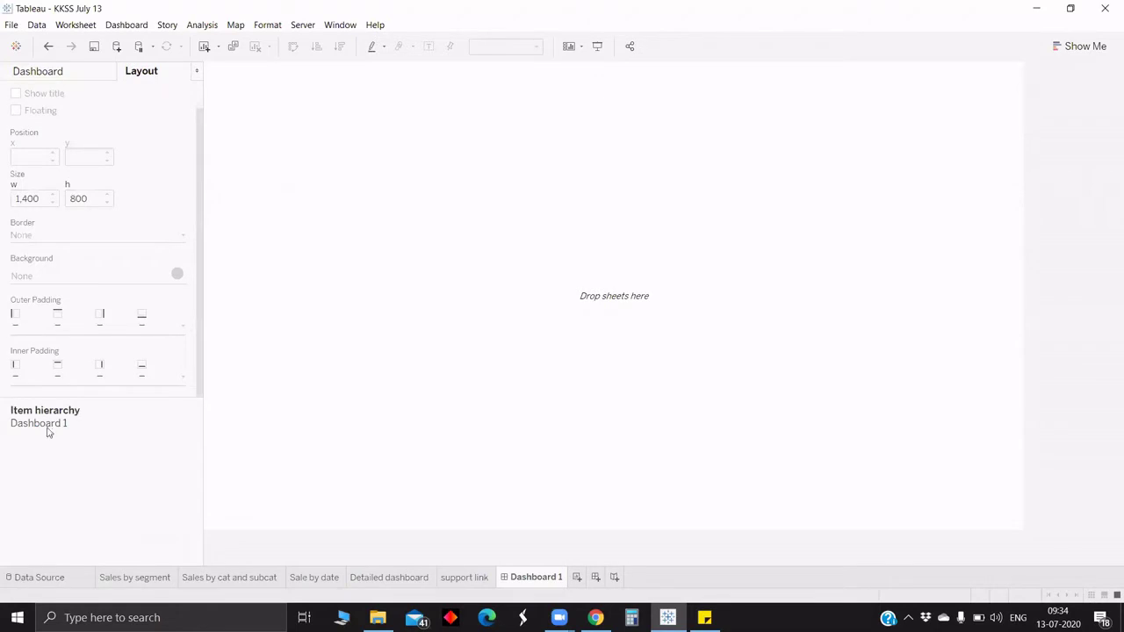
{"action": "left_click", "coordinate": [66, 78]}
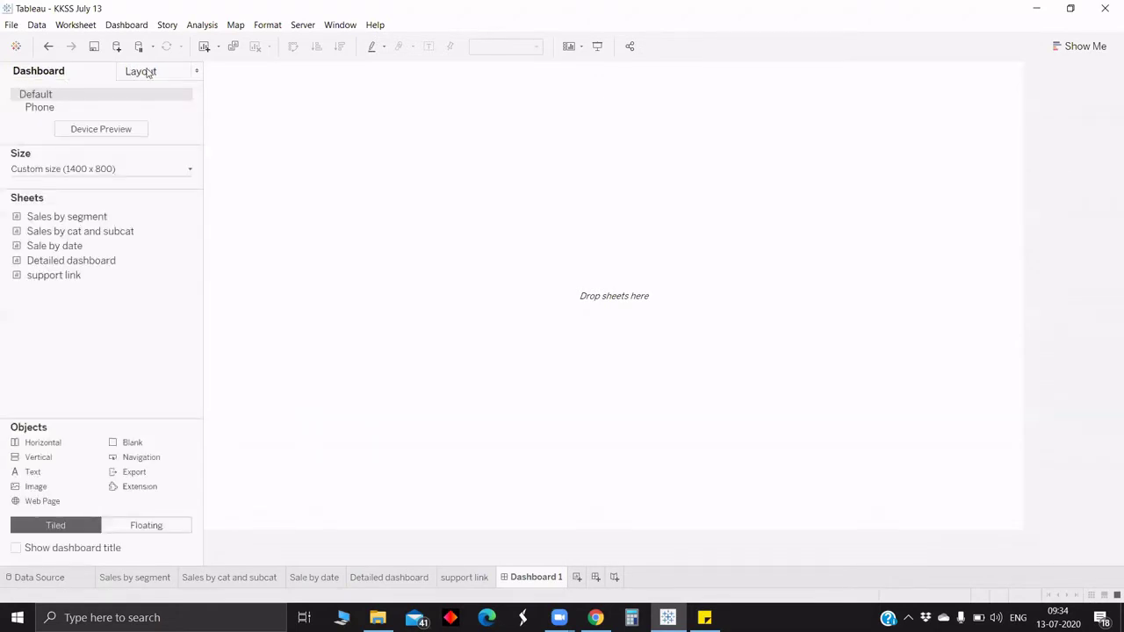
{"action": "left_click", "coordinate": [149, 73]}
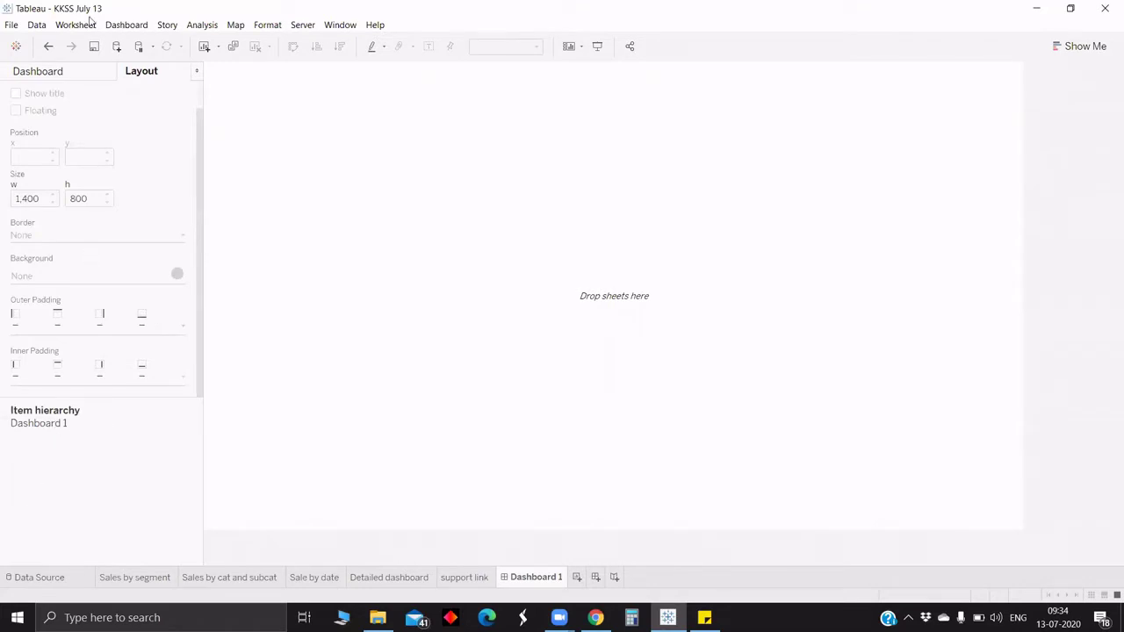
{"action": "left_click", "coordinate": [41, 75]}
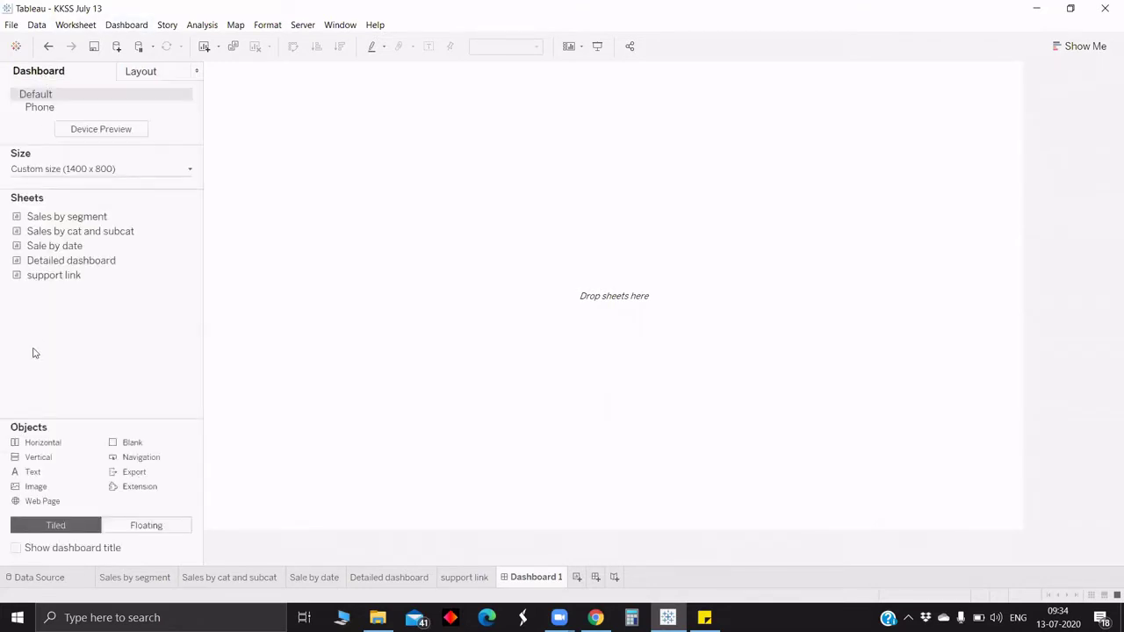
- Place a vertical container on the dashboard and add a blank object and a horizontal container inside it
{"action": "left_click_drag", "start_coordinate": [18, 459], "coordinate": [358, 423]}
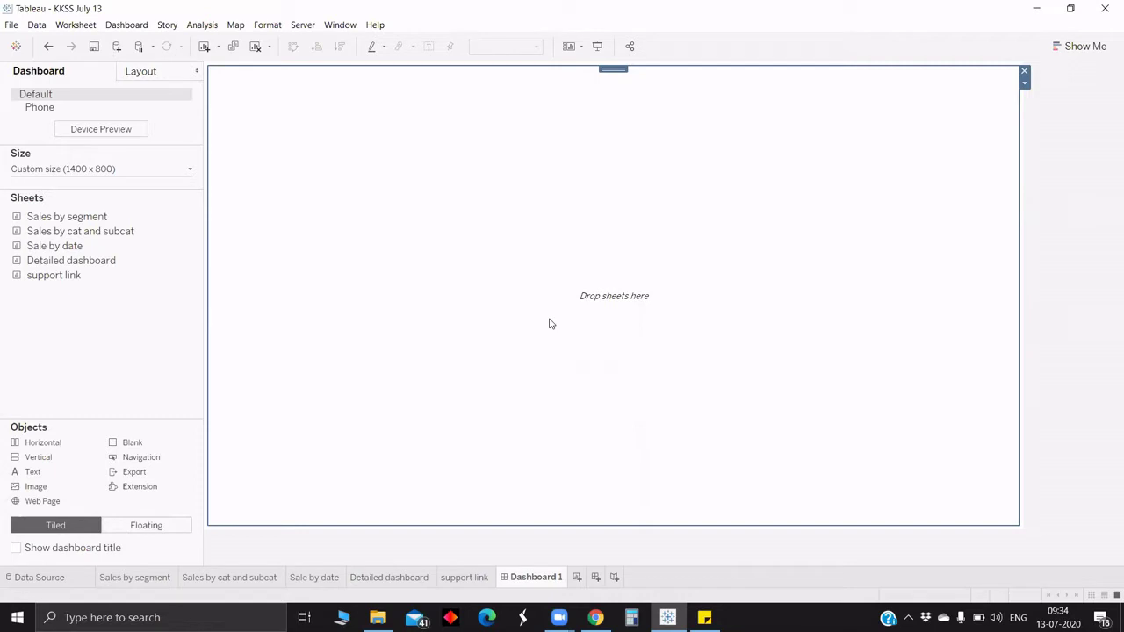
{"action": "left_click_drag", "start_coordinate": [124, 445], "coordinate": [309, 424]}
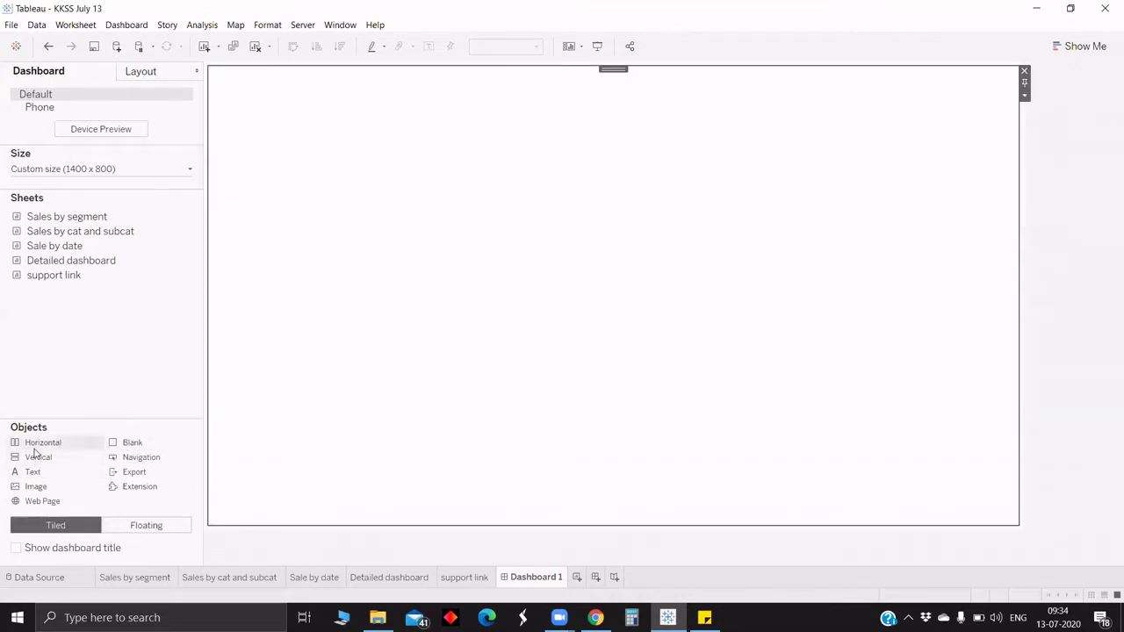
{"action": "left_click_drag", "start_coordinate": [39, 447], "coordinate": [425, 154]}
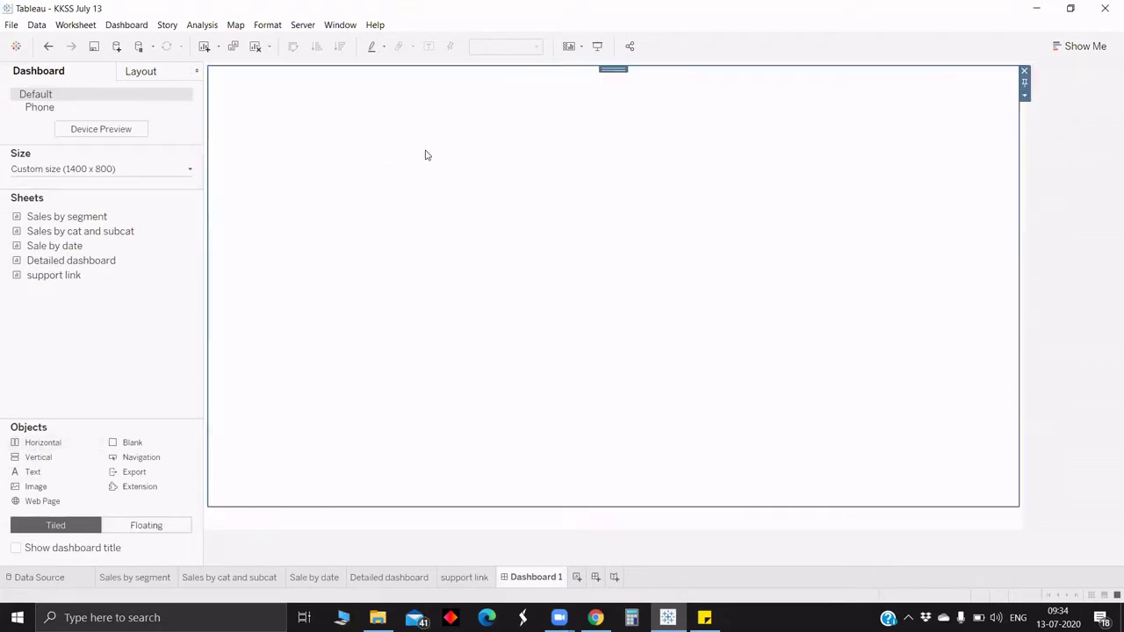
- Set the height of the horizontal container nested in the vertical container to 50 pixels
{"action": "left_click", "coordinate": [143, 72]}
{"action": "left_click", "coordinate": [17, 438]}
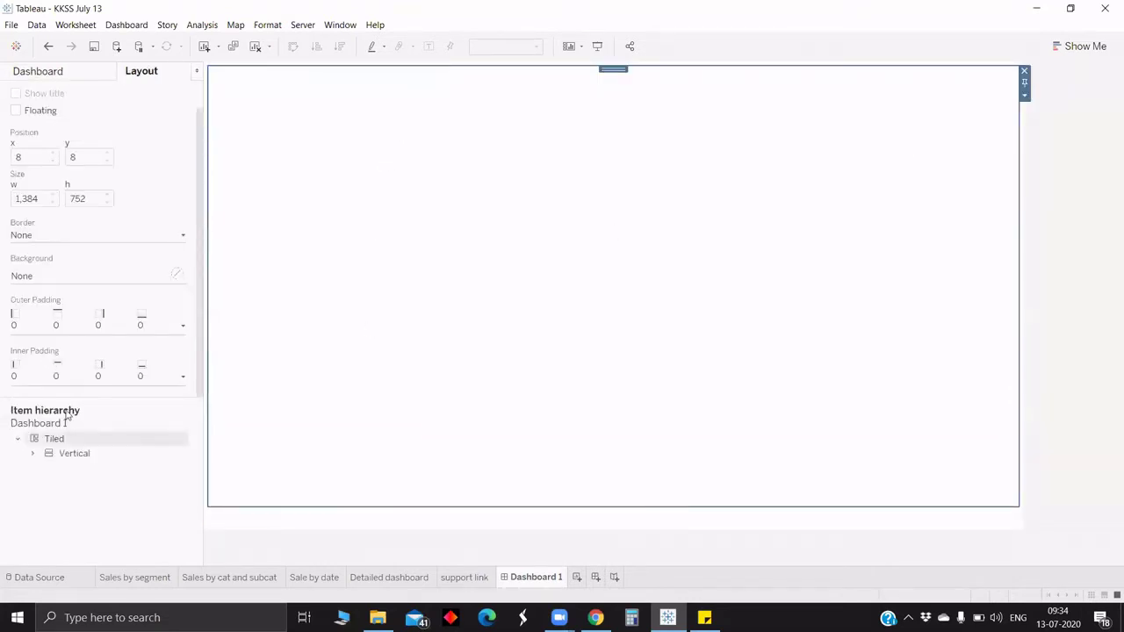
{"action": "left_click", "coordinate": [32, 454]}
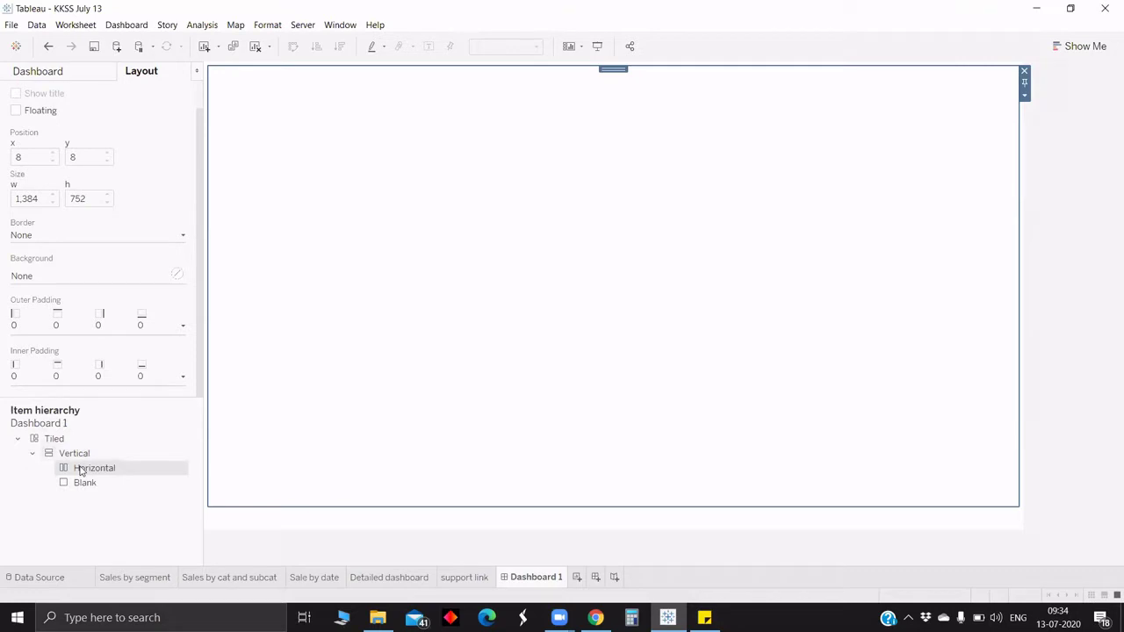
{"action": "right_click", "coordinate": [80, 470]}
{"action": "left_click", "coordinate": [114, 474]}
{"action": "right_click", "coordinate": [103, 469]}
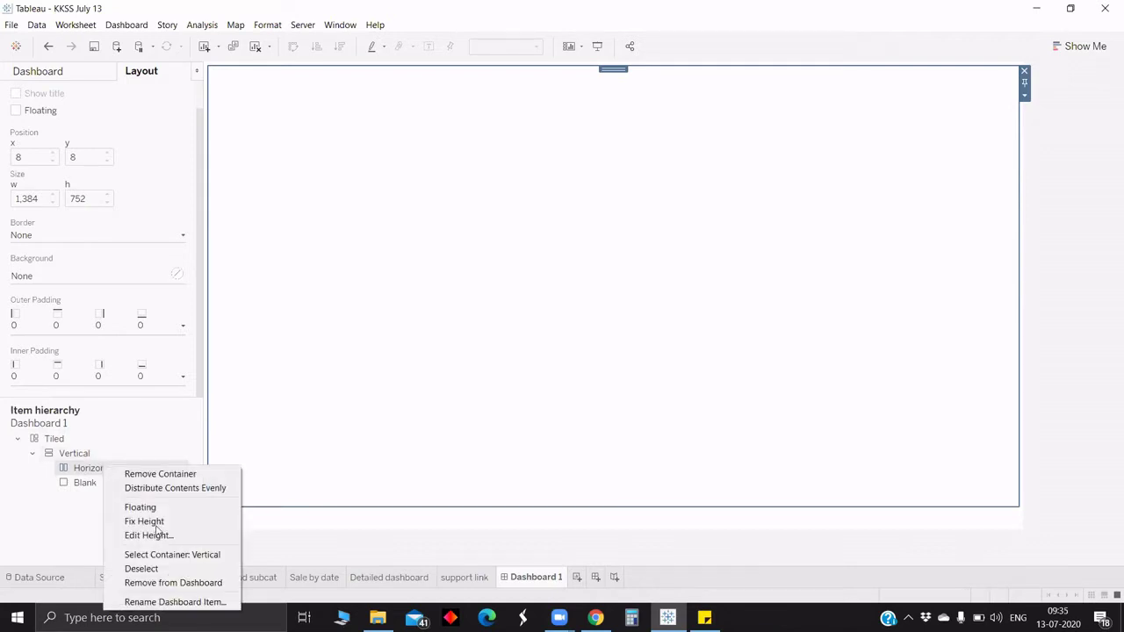
{"action": "left_click", "coordinate": [98, 469]}
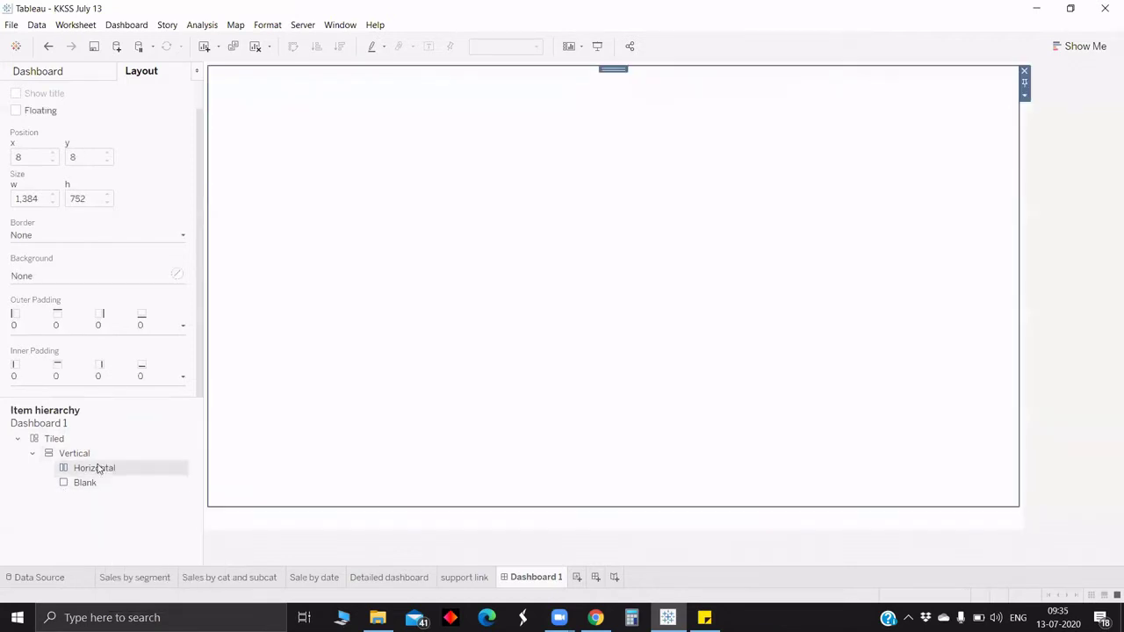
{"action": "right_click", "coordinate": [99, 471]}
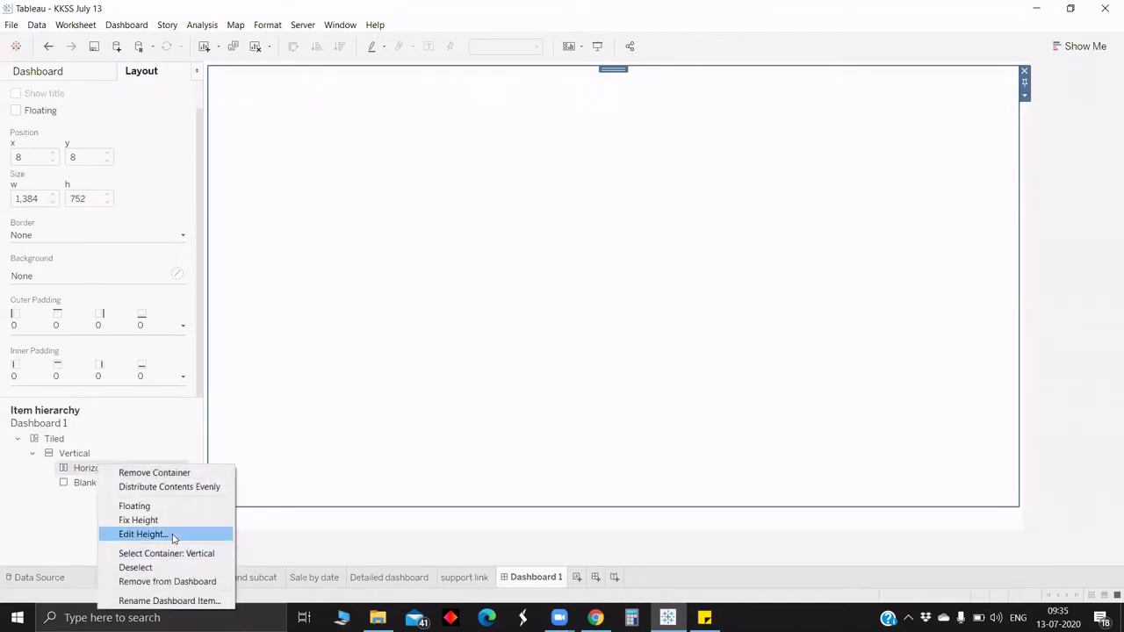
{"action": "left_click", "coordinate": [173, 535]}
{"action": "type", "text": "50"}
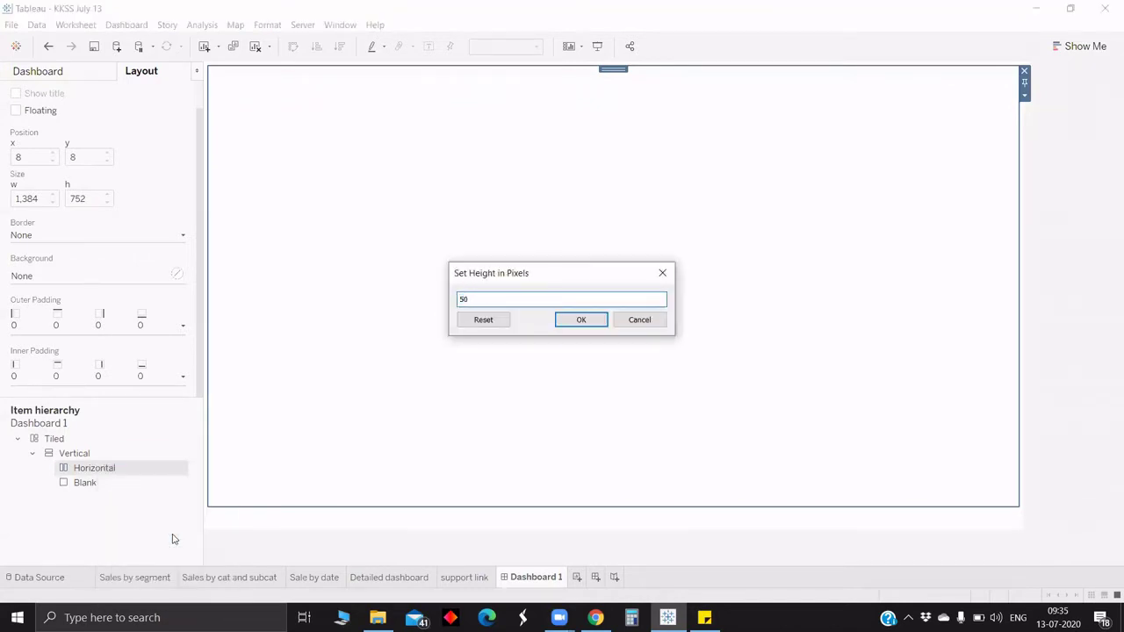
{"action": "key", "text": "Return"}
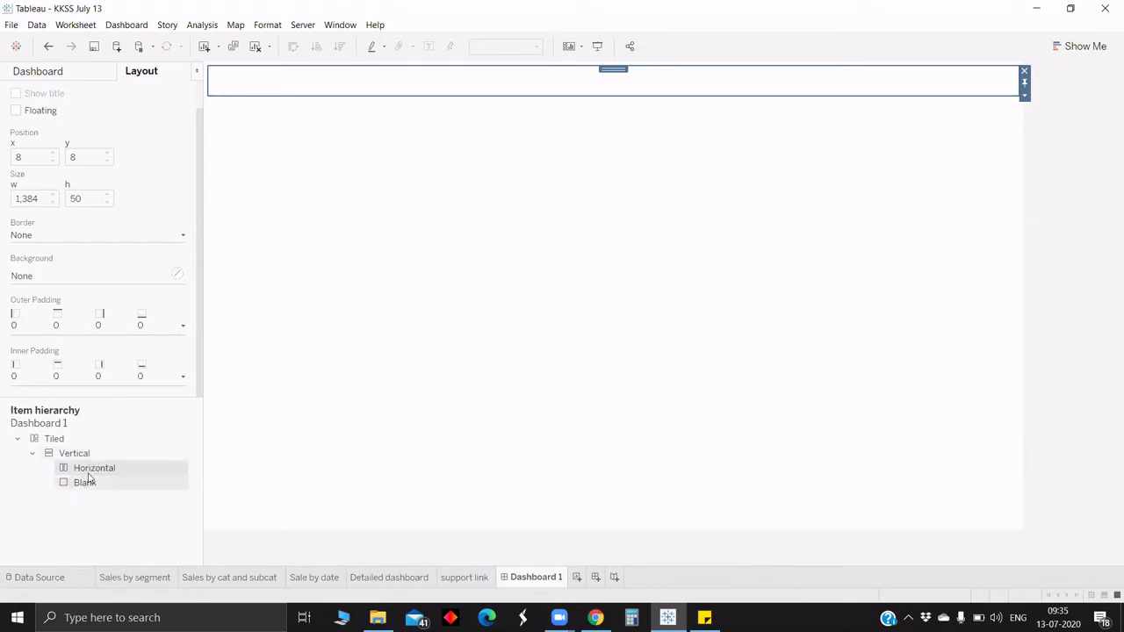
- Remove the vertical container and everything inside it from the dashboard
{"action": "left_click", "coordinate": [70, 74]}
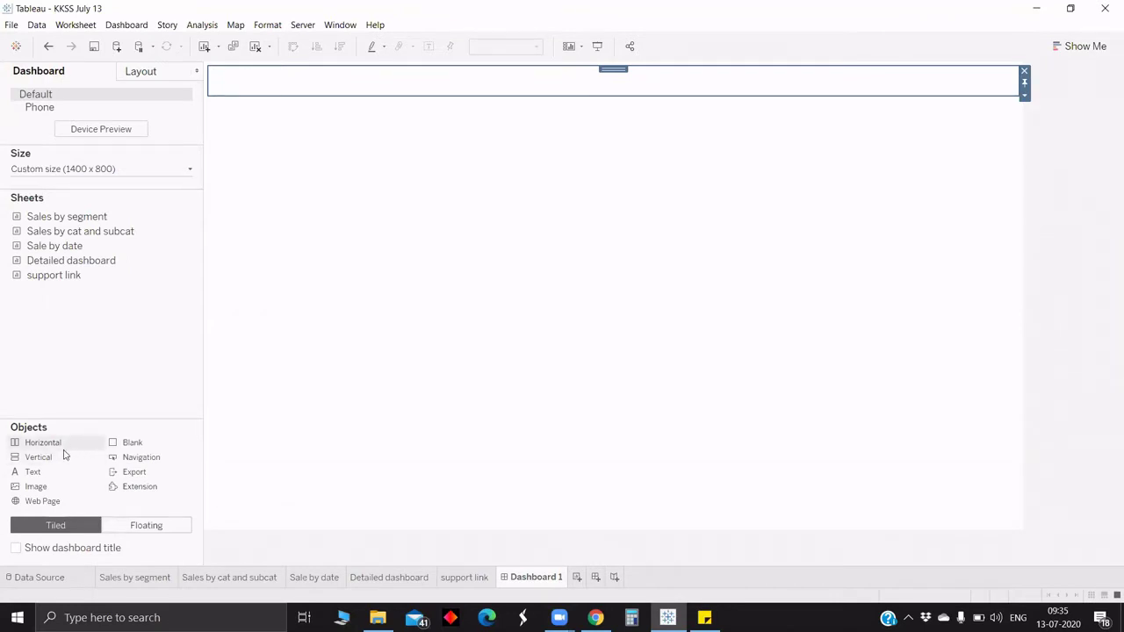
{"action": "mouse_move", "coordinate": [65, 444]}
{"action": "left_mouse_down"}
{"action": "mouse_move", "coordinate": [319, 336]}
{"action": "mouse_move", "coordinate": [63, 441]}
{"action": "mouse_move", "coordinate": [122, 414]}
{"action": "left_mouse_up"}
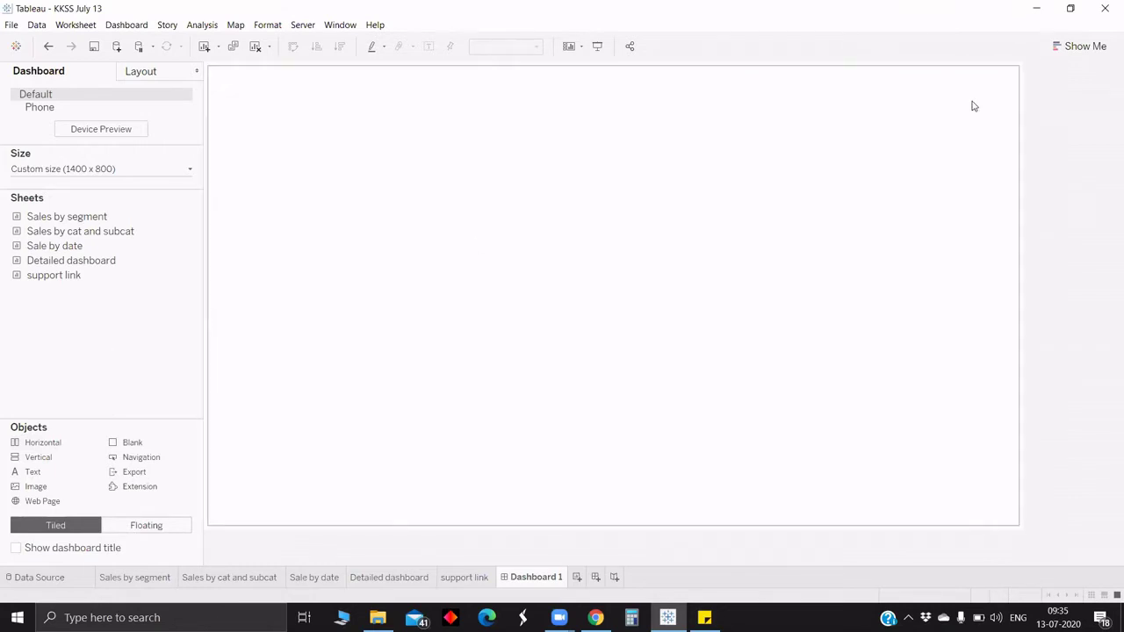
{"action": "left_click", "coordinate": [974, 106]}
{"action": "left_click", "coordinate": [1023, 71]}
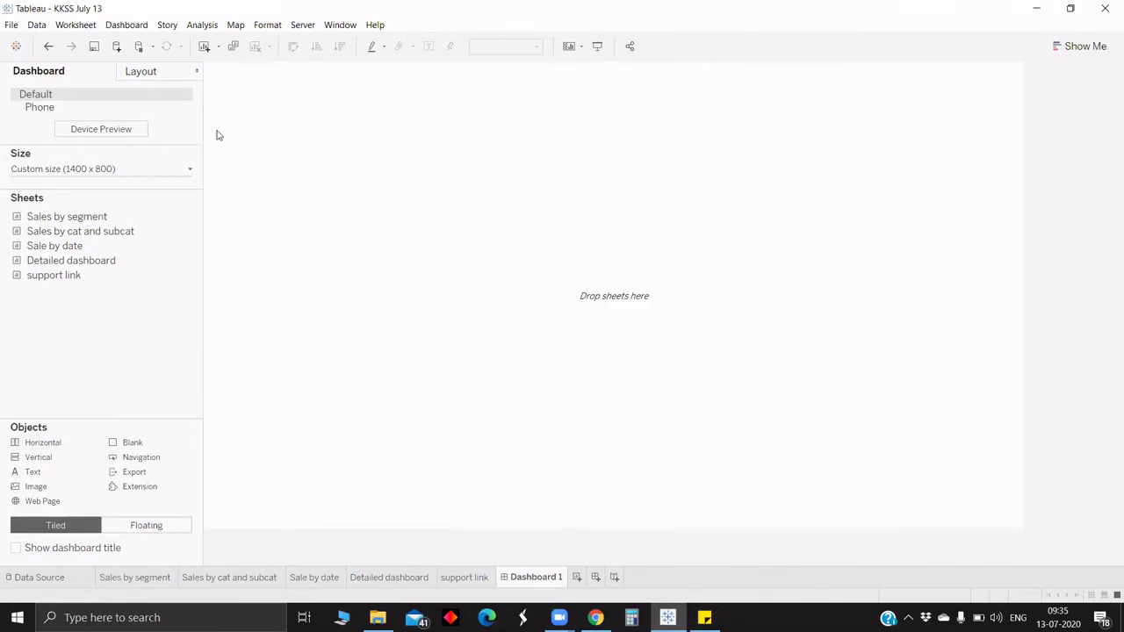
- Place a horizontal container on the empty dashboard and nest a vertical container inside it
{"action": "left_click", "coordinate": [139, 72]}
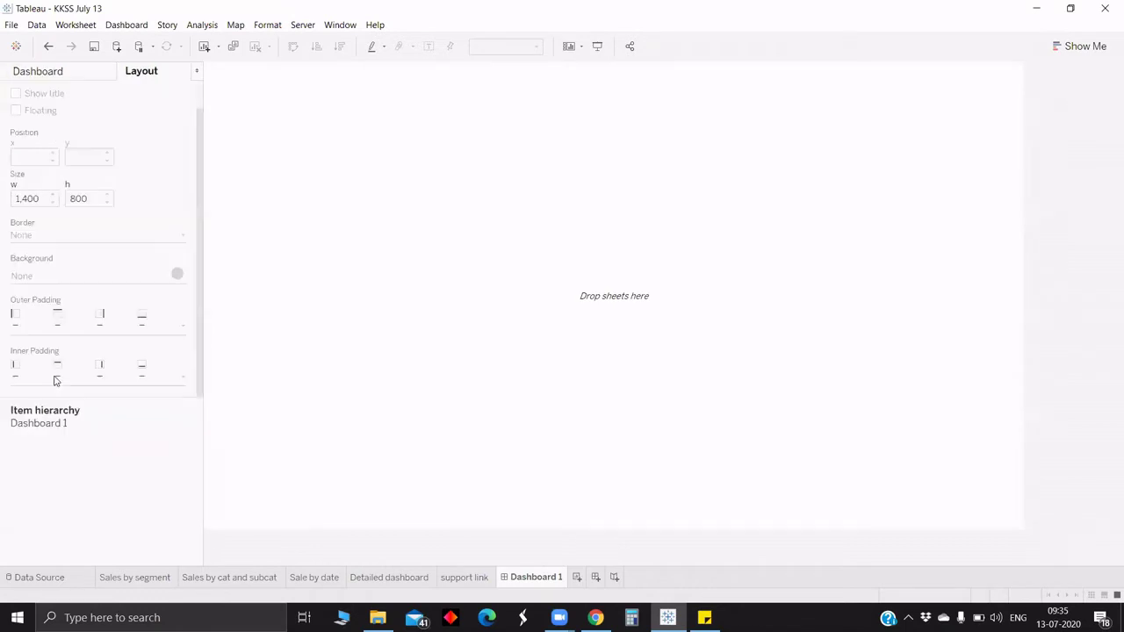
{"action": "left_click", "coordinate": [61, 76]}
{"action": "left_click_drag", "start_coordinate": [34, 441], "coordinate": [482, 267]}
{"action": "left_click_drag", "start_coordinate": [27, 466], "coordinate": [383, 304]}
{"action": "left_click", "coordinate": [141, 72]}
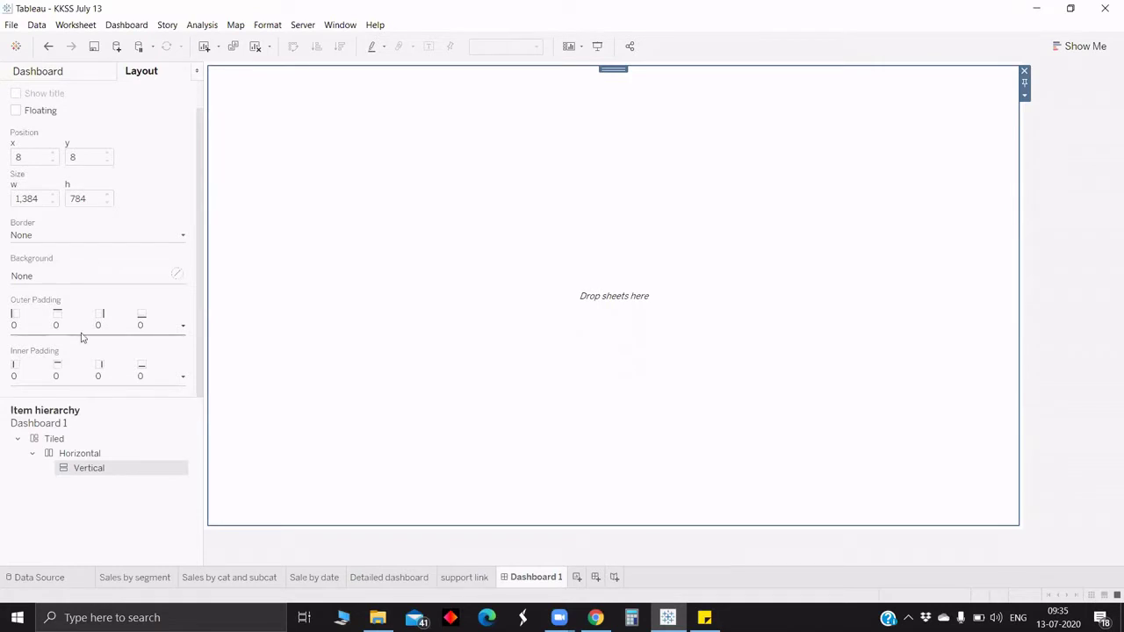
- Open the width setting of the nested vertical container and leave it without a change
{"action": "right_click", "coordinate": [76, 468]}
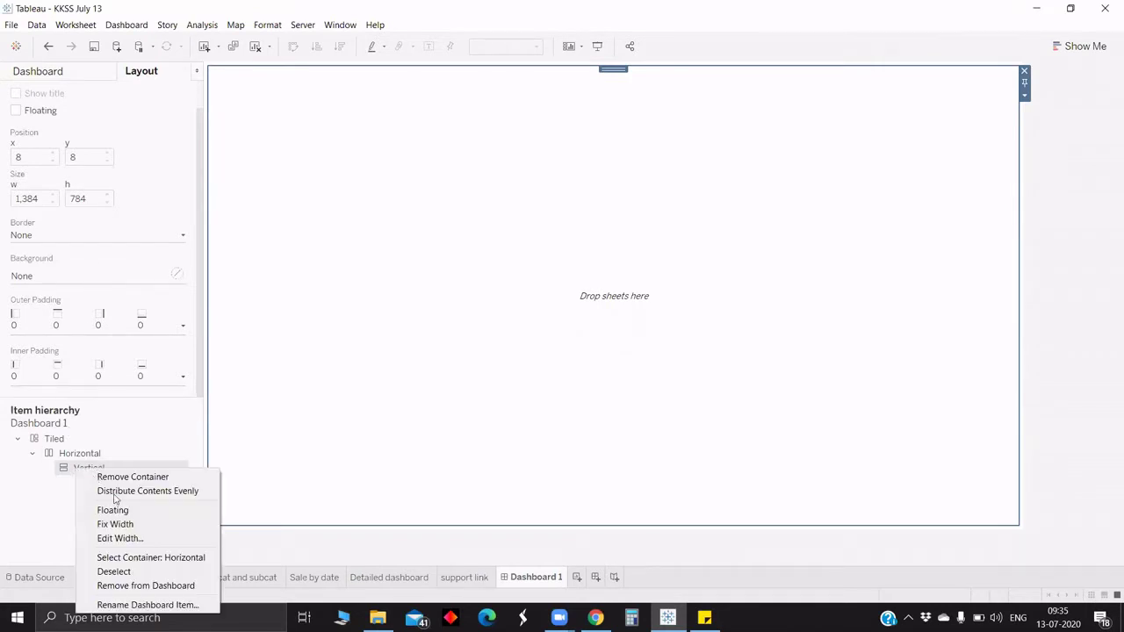
{"action": "left_click", "coordinate": [135, 538]}
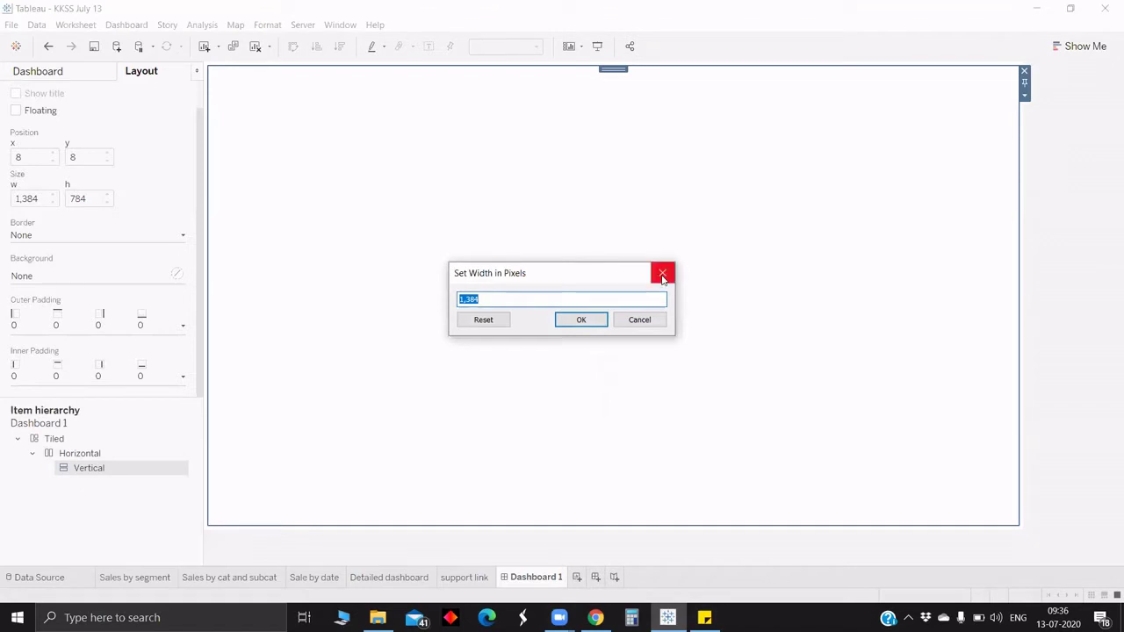
{"action": "left_click", "coordinate": [650, 278]}
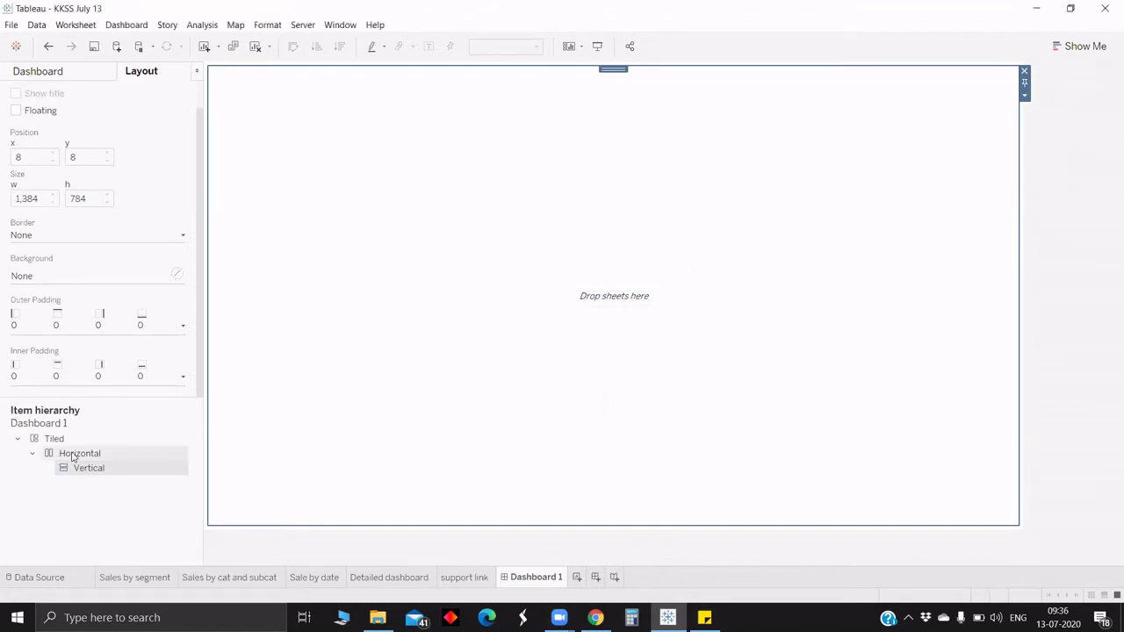
- Try a text object reading "Dashboard" in the nested vertical container, and clear the containers from the canvas
{"action": "left_click", "coordinate": [52, 75]}
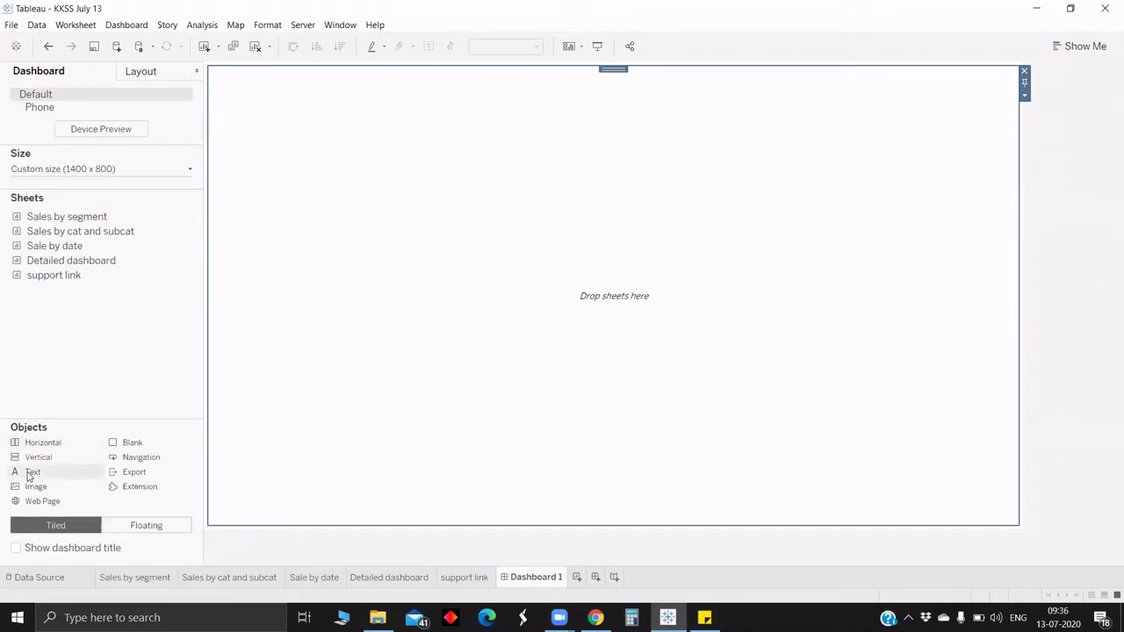
{"action": "left_click_drag", "start_coordinate": [29, 475], "coordinate": [652, 349]}
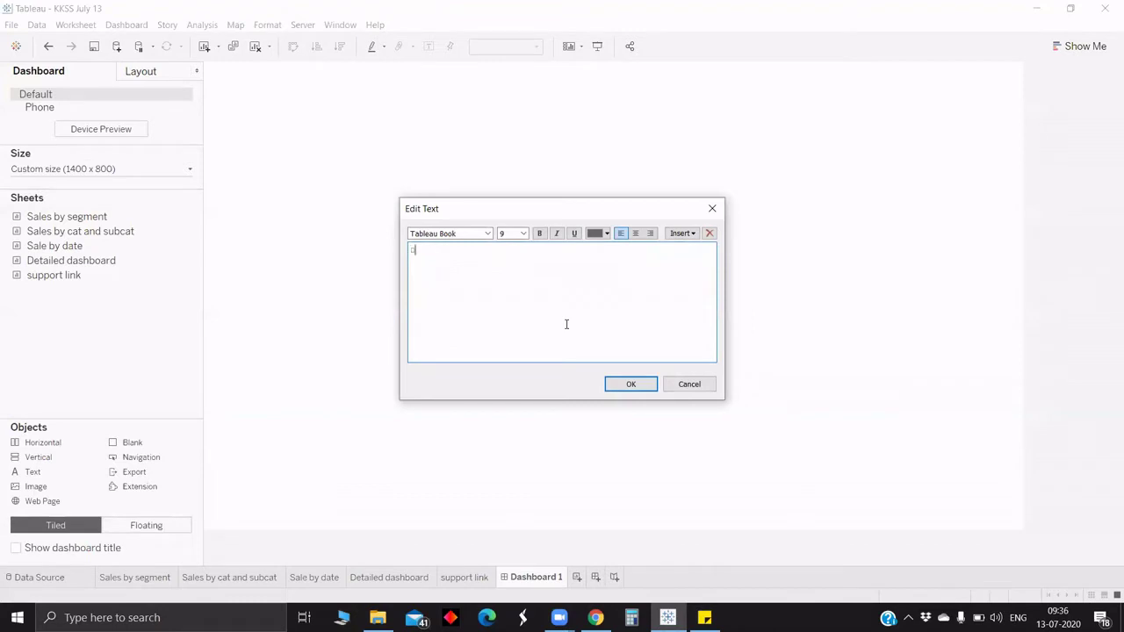
{"action": "left_click", "coordinate": [632, 384]}
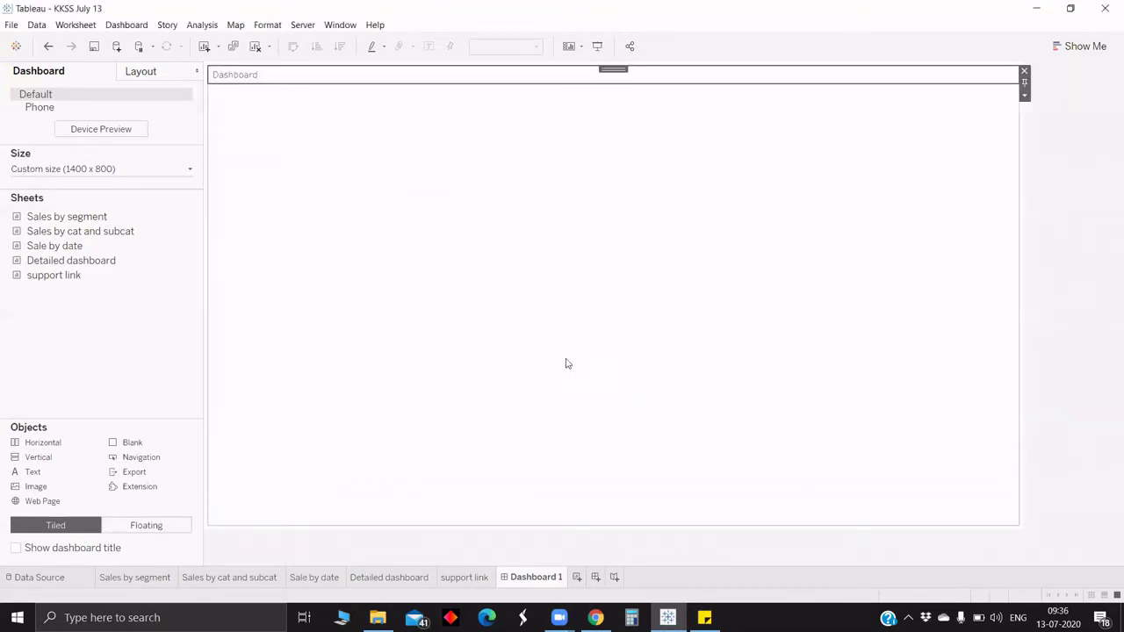
{"action": "left_click", "coordinate": [138, 73]}
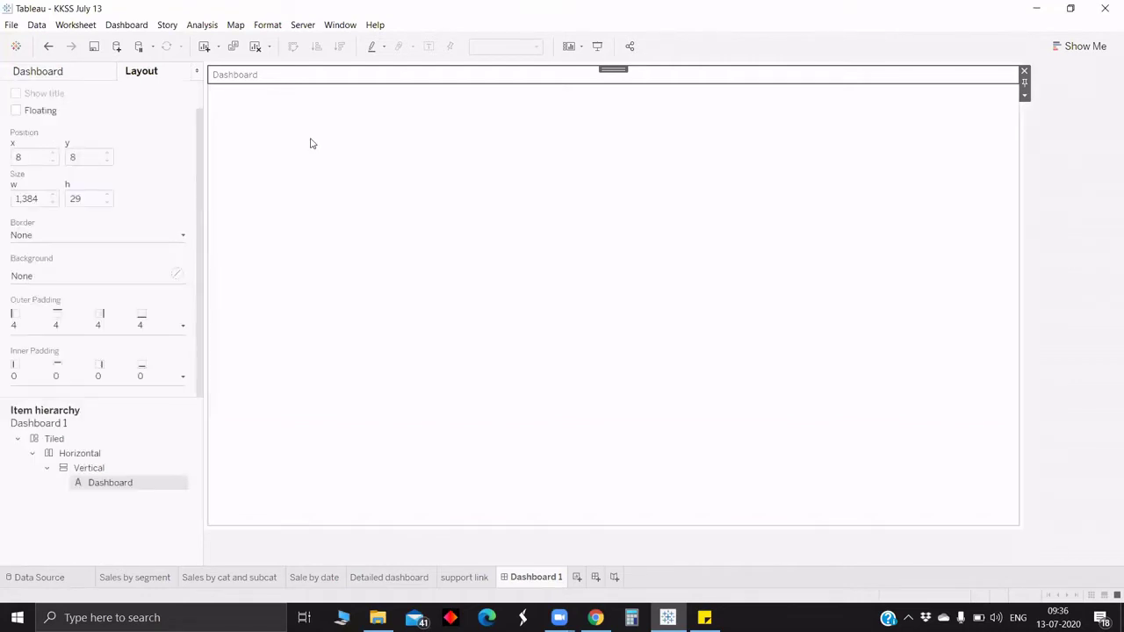
{"action": "left_click", "coordinate": [1024, 71]}
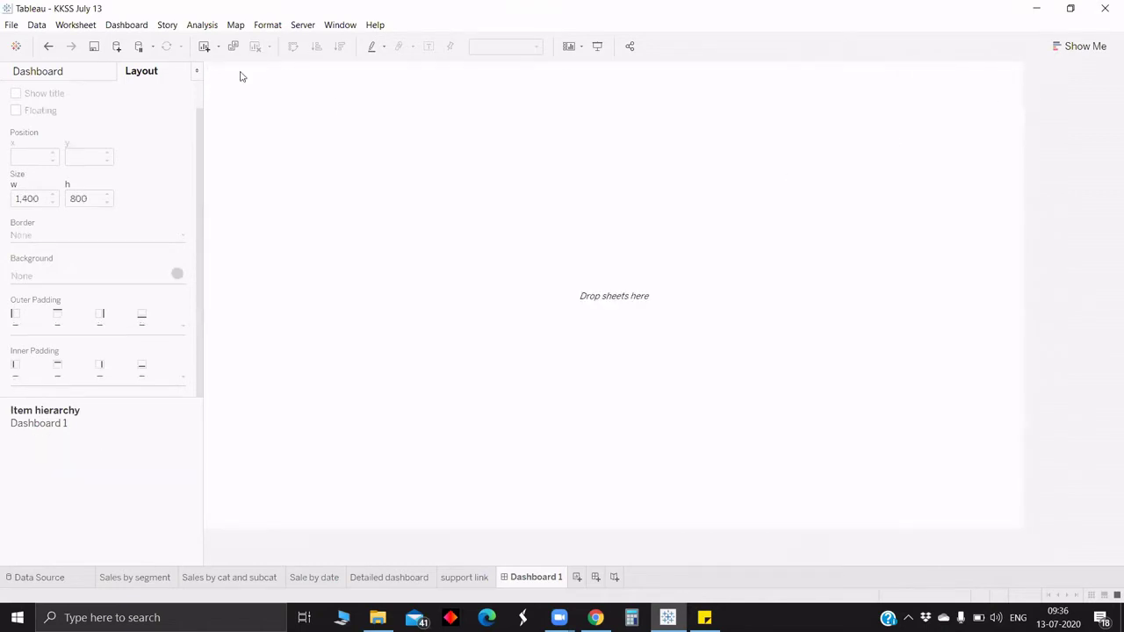
- Place a vertical container on the empty dashboard and add a blank object inside it
{"action": "left_click", "coordinate": [75, 75]}
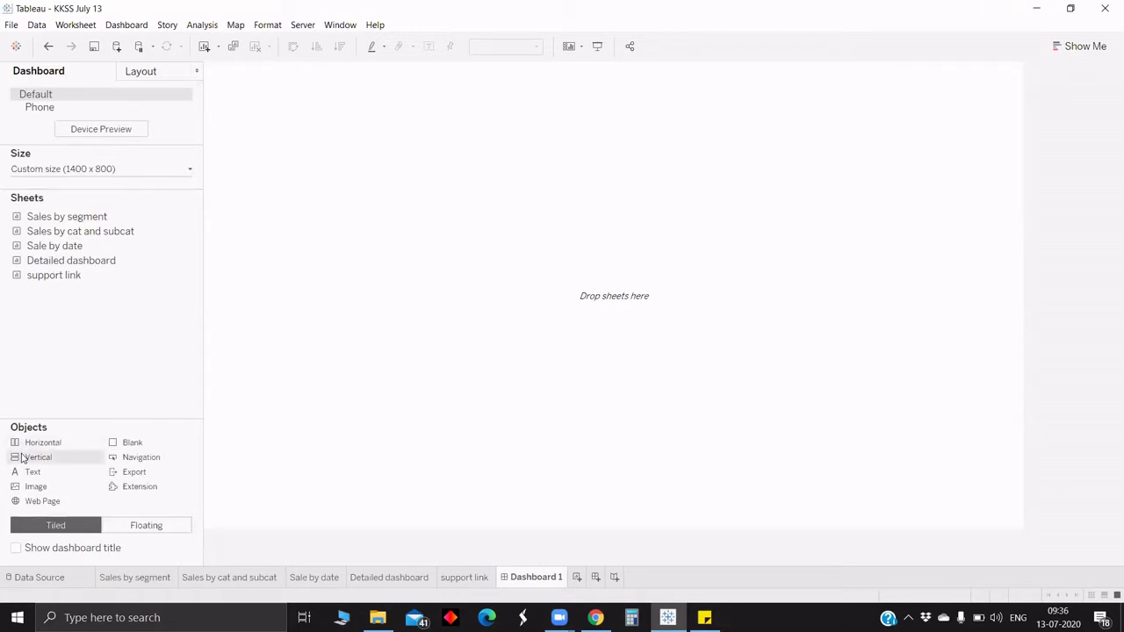
{"action": "left_click_drag", "start_coordinate": [22, 457], "coordinate": [339, 389]}
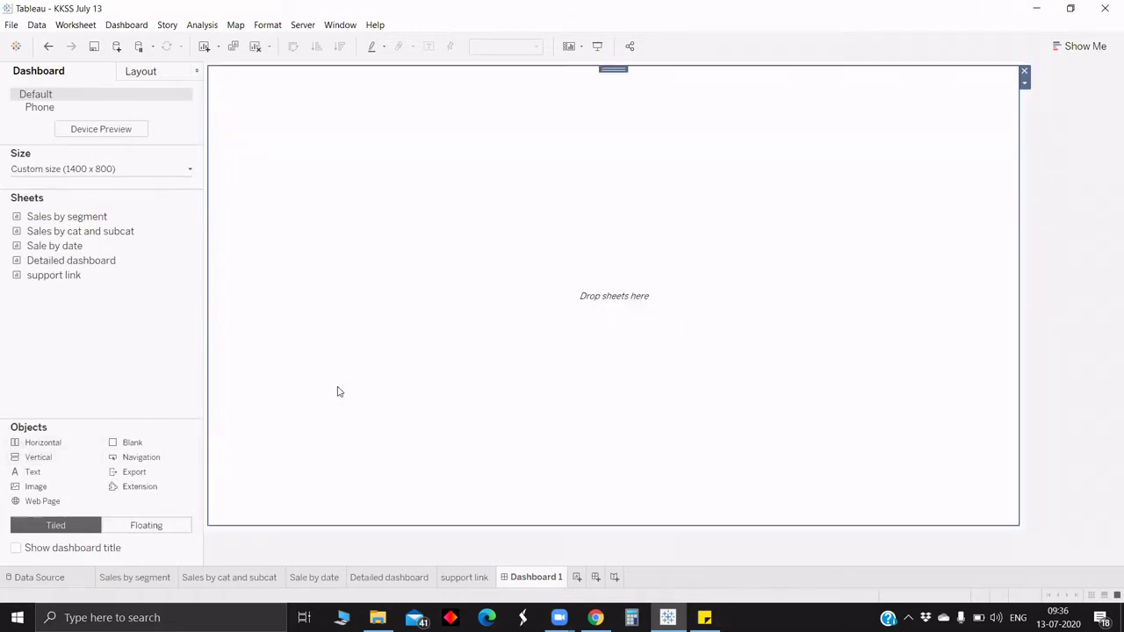
{"action": "left_click", "coordinate": [140, 72]}
{"action": "left_click", "coordinate": [39, 71]}
{"action": "left_click_drag", "start_coordinate": [121, 448], "coordinate": [420, 446]}
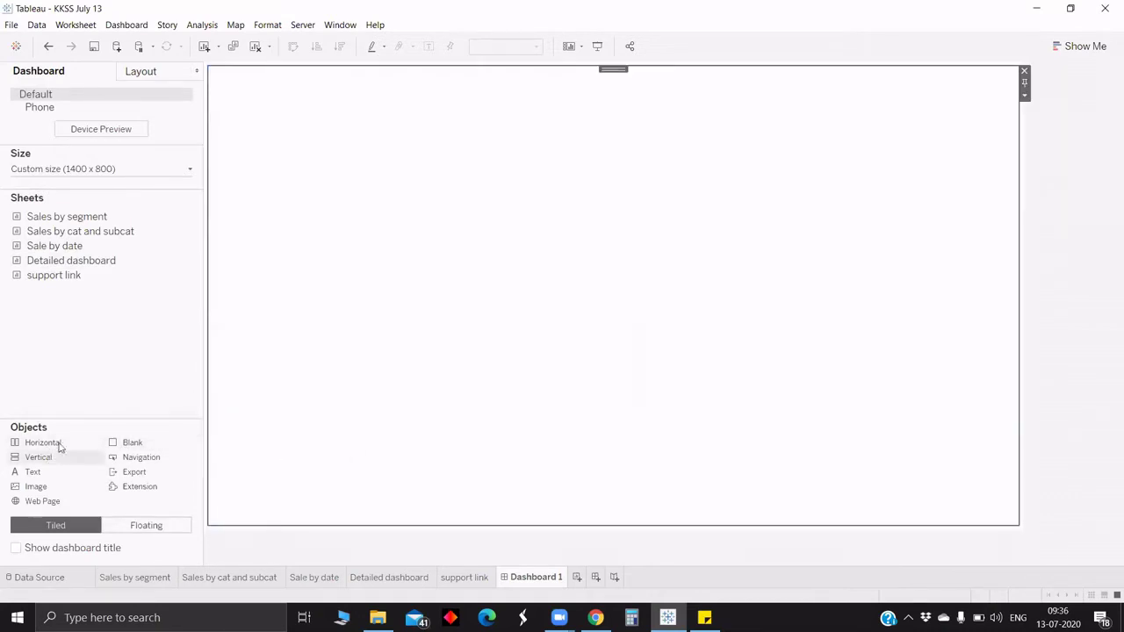
{"action": "mouse_move", "coordinate": [58, 453]}
{"action": "left_mouse_down"}
{"action": "mouse_move", "coordinate": [389, 170]}
{"action": "mouse_move", "coordinate": [119, 303]}
{"action": "mouse_move", "coordinate": [55, 377]}
{"action": "left_mouse_up"}
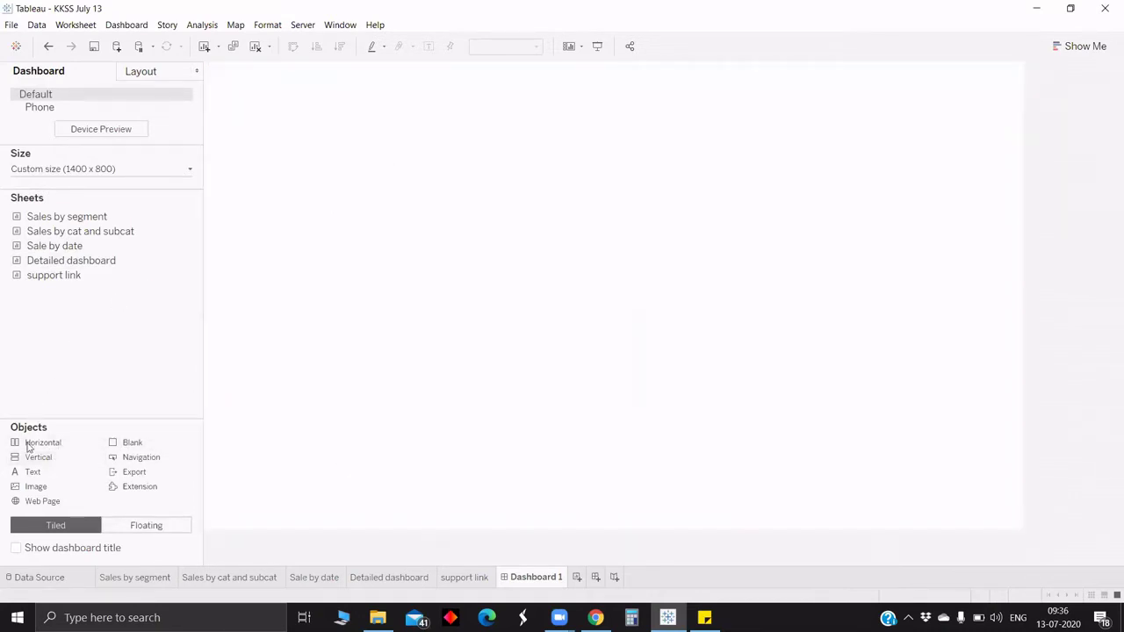
- Add a horizontal container above the blank object in the vertical container and set its height to 50 pixels
{"action": "left_click_drag", "start_coordinate": [515, 96], "coordinate": [516, 101]}
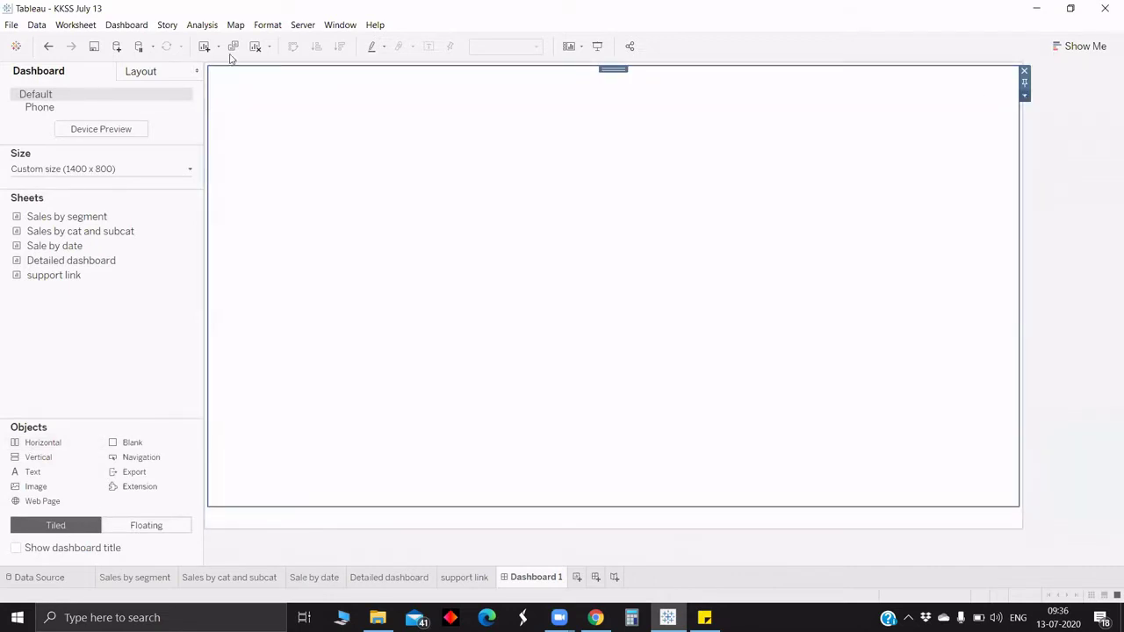
{"action": "left_click", "coordinate": [175, 75]}
{"action": "right_click", "coordinate": [98, 471]}
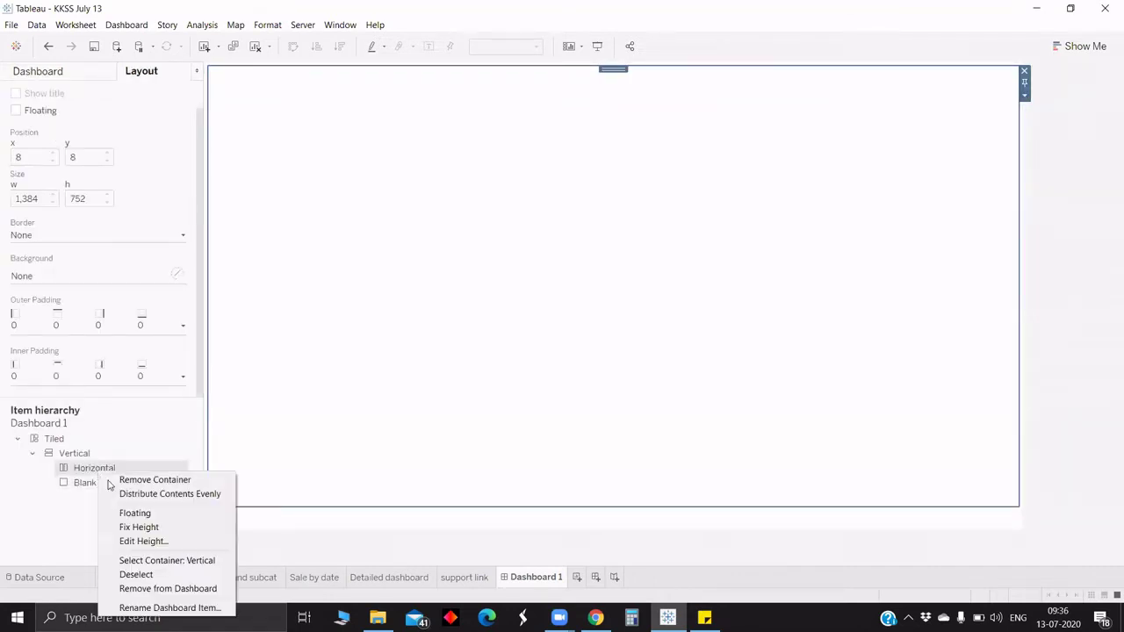
{"action": "left_click", "coordinate": [139, 541]}
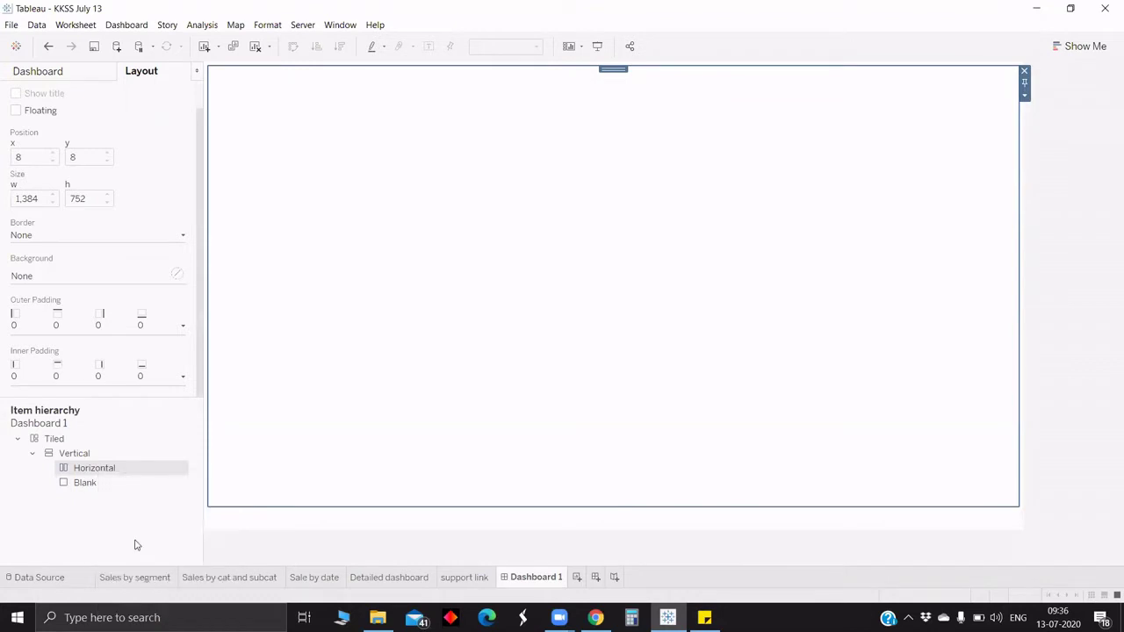
{"action": "key", "text": "Return"}
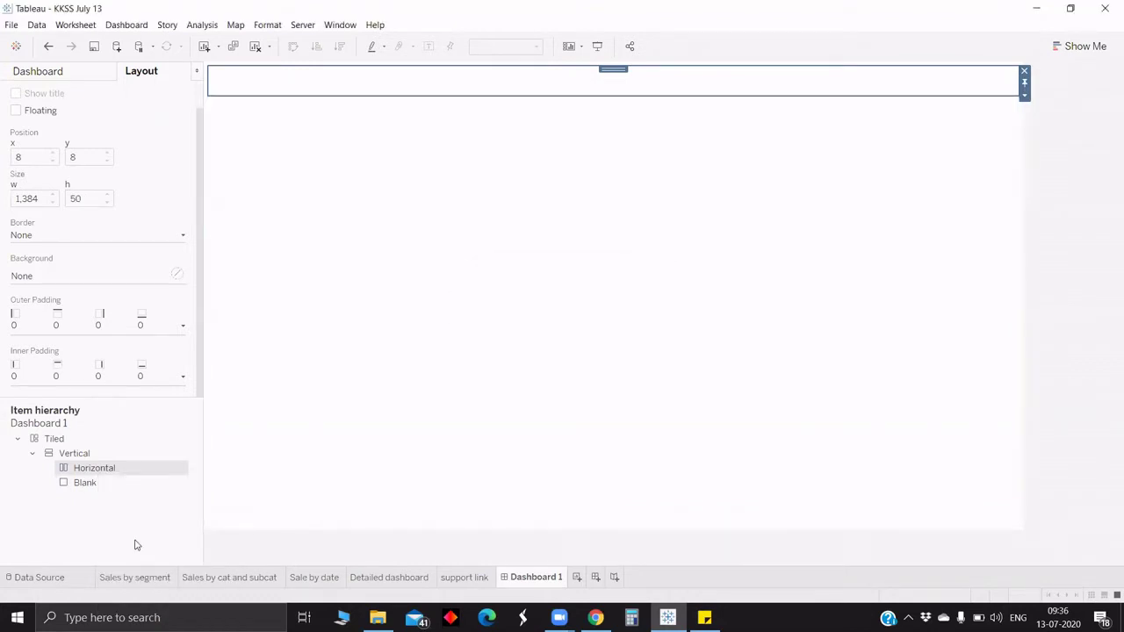
- Add a second horizontal container between the first horizontal container and the blank object, and check the nesting in the item hierarchy
{"action": "left_click", "coordinate": [53, 71]}
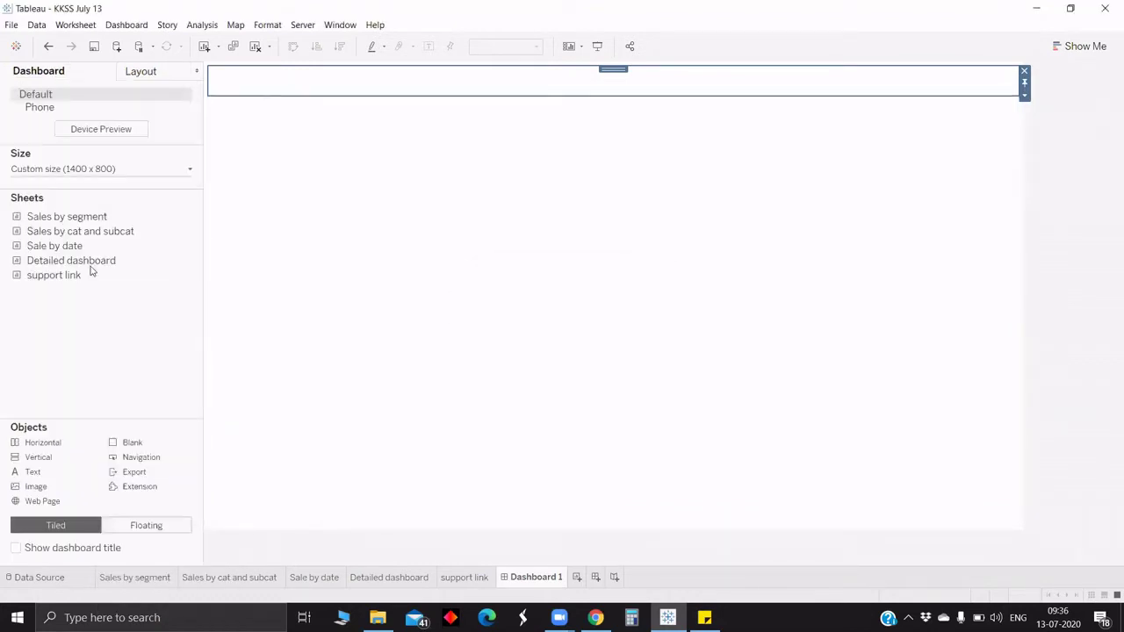
{"action": "left_click_drag", "start_coordinate": [44, 443], "coordinate": [352, 271]}
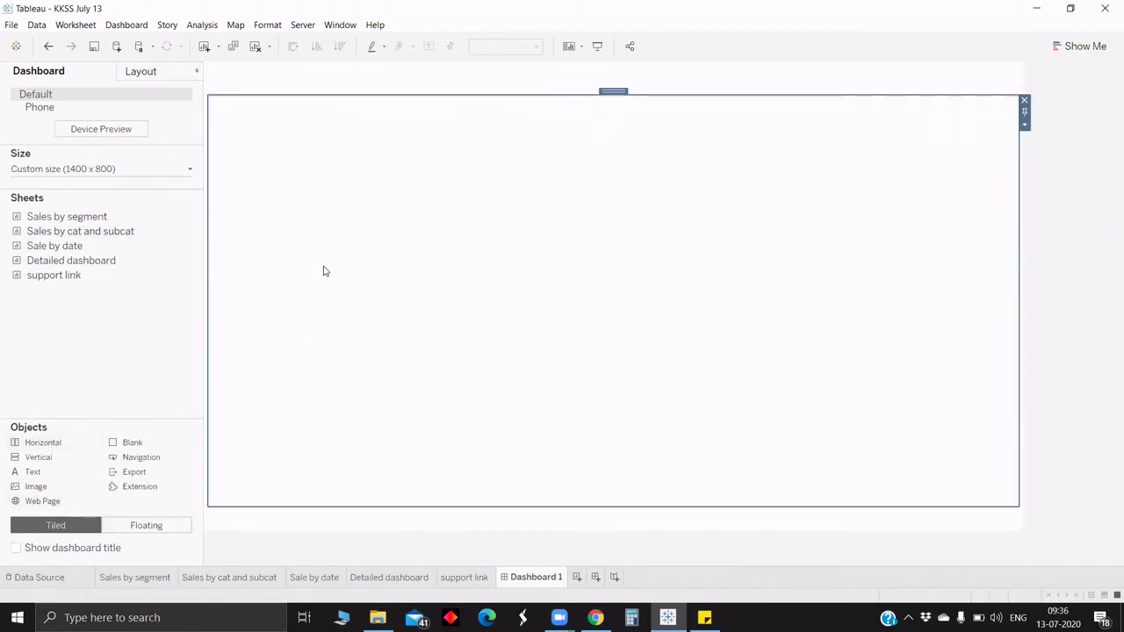
{"action": "left_click", "coordinate": [160, 69]}
{"action": "left_click", "coordinate": [82, 456]}
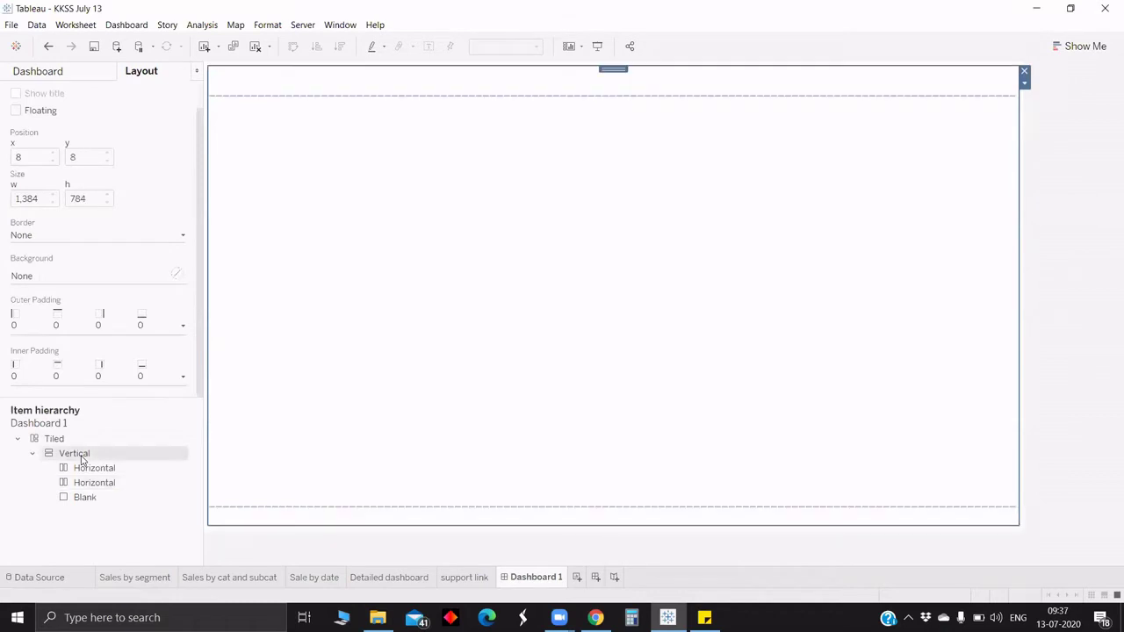
{"action": "left_click", "coordinate": [81, 468]}
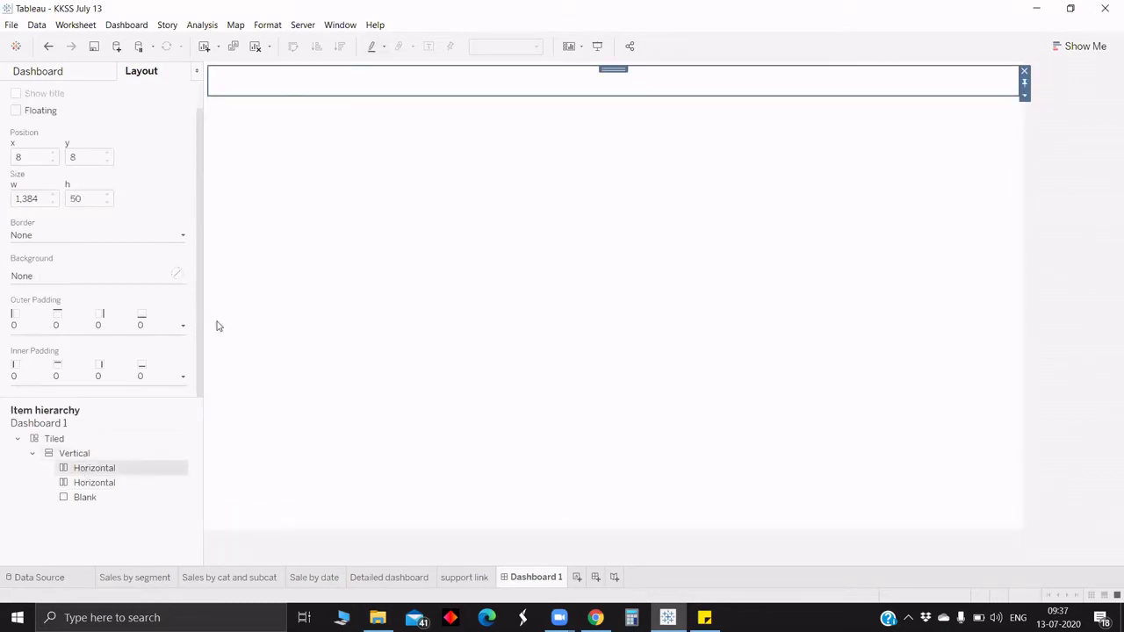
- Set the height of the second horizontal container to 350 pixels
{"action": "left_click", "coordinate": [105, 482]}
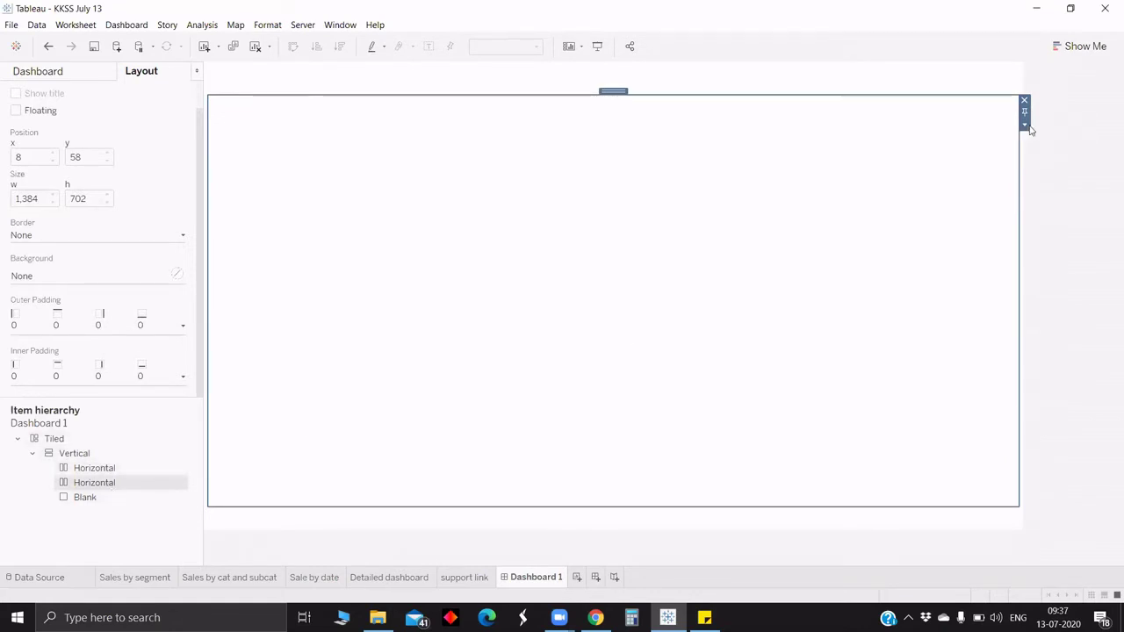
{"action": "left_click", "coordinate": [1024, 125]}
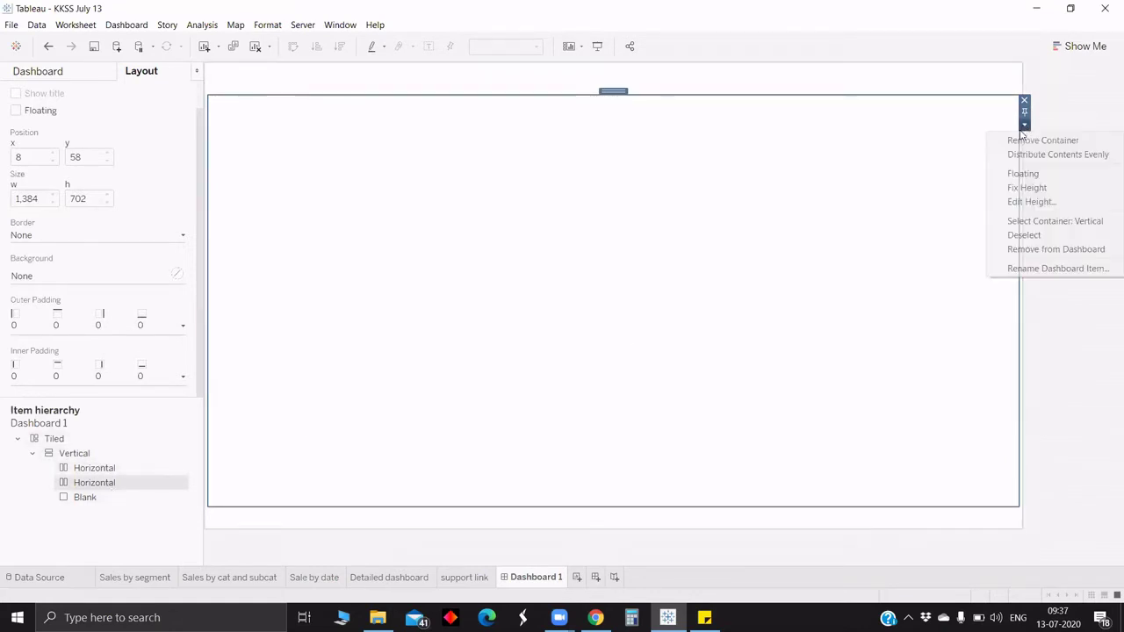
{"action": "left_click", "coordinate": [1014, 202]}
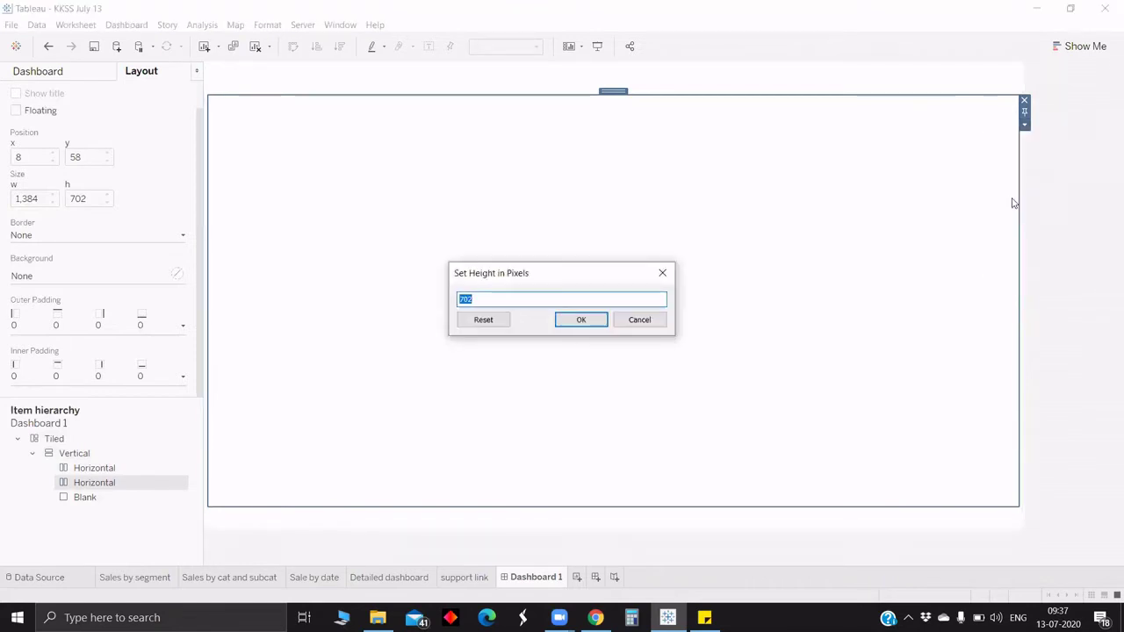
{"action": "type", "text": "350"}
{"action": "key", "text": "Return"}
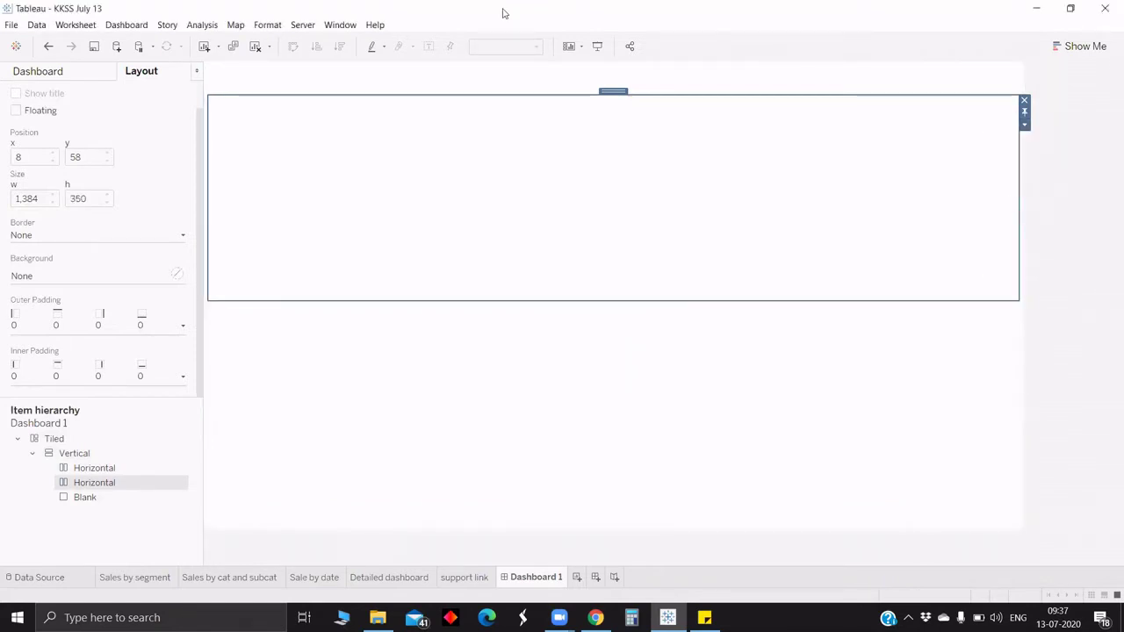
- Add a third horizontal container below the second one and remove the blank object from the dashboard
{"action": "left_click", "coordinate": [58, 72]}
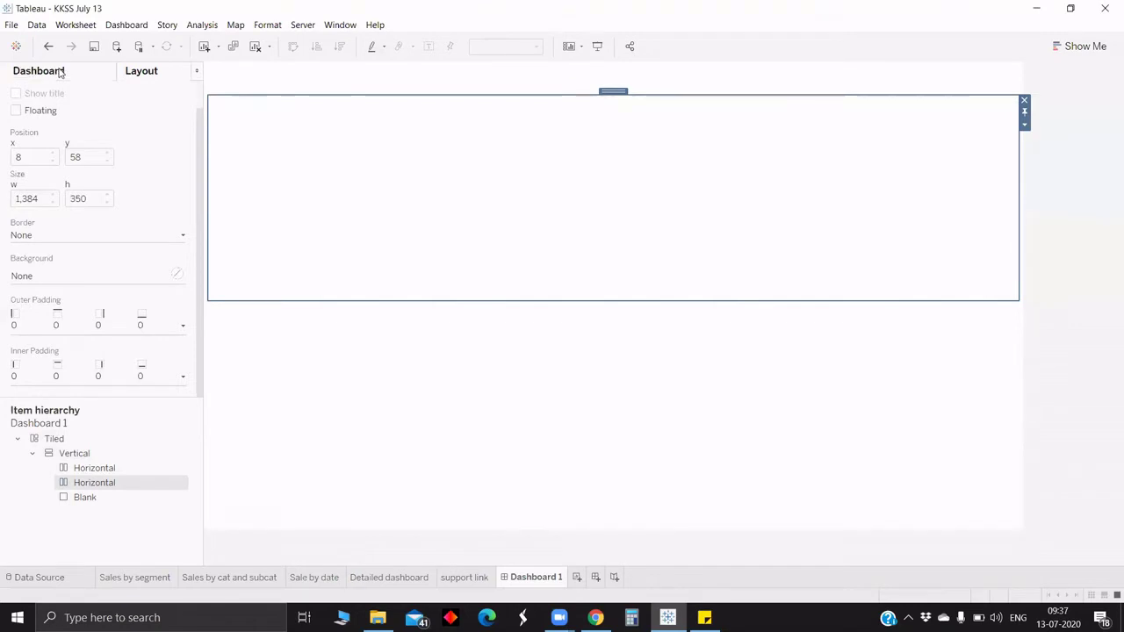
{"action": "left_click_drag", "start_coordinate": [42, 442], "coordinate": [332, 375]}
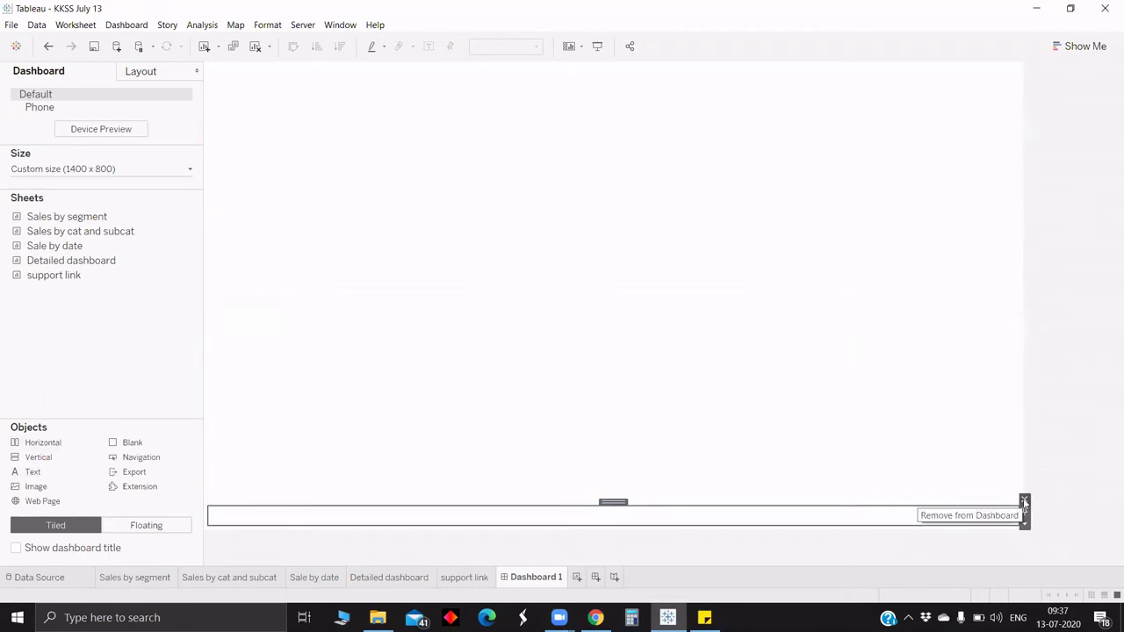
{"action": "left_click", "coordinate": [1024, 502]}
{"action": "left_click", "coordinate": [648, 396]}
{"action": "left_click", "coordinate": [146, 72]}
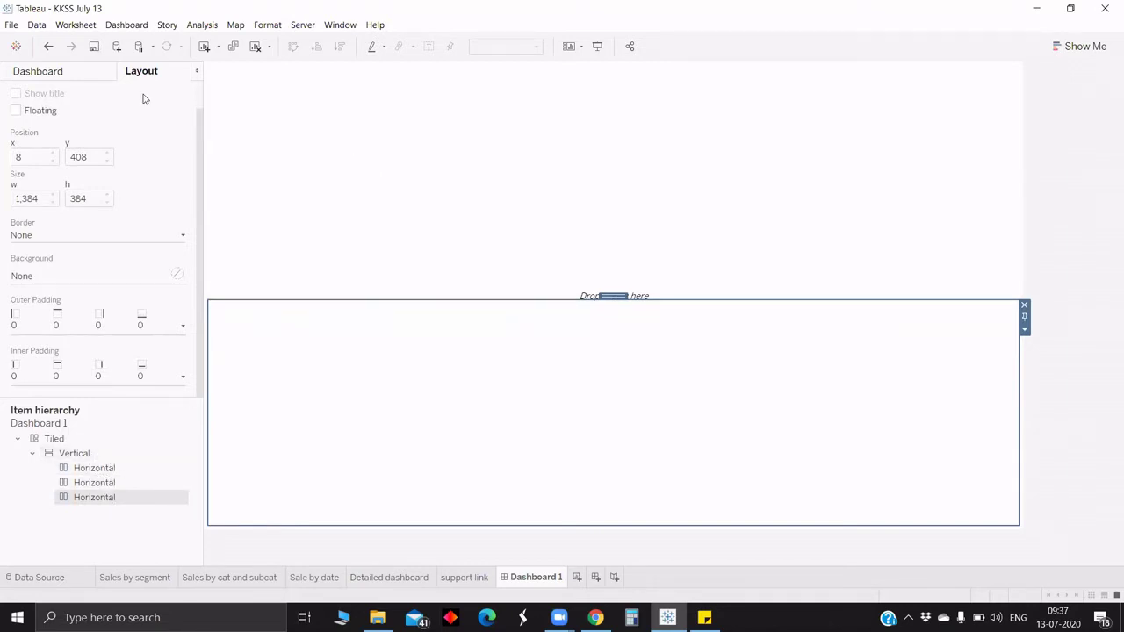
- Place the Sale by date sheet in the lowest horizontal container and hide its title
{"action": "left_click", "coordinate": [73, 73]}
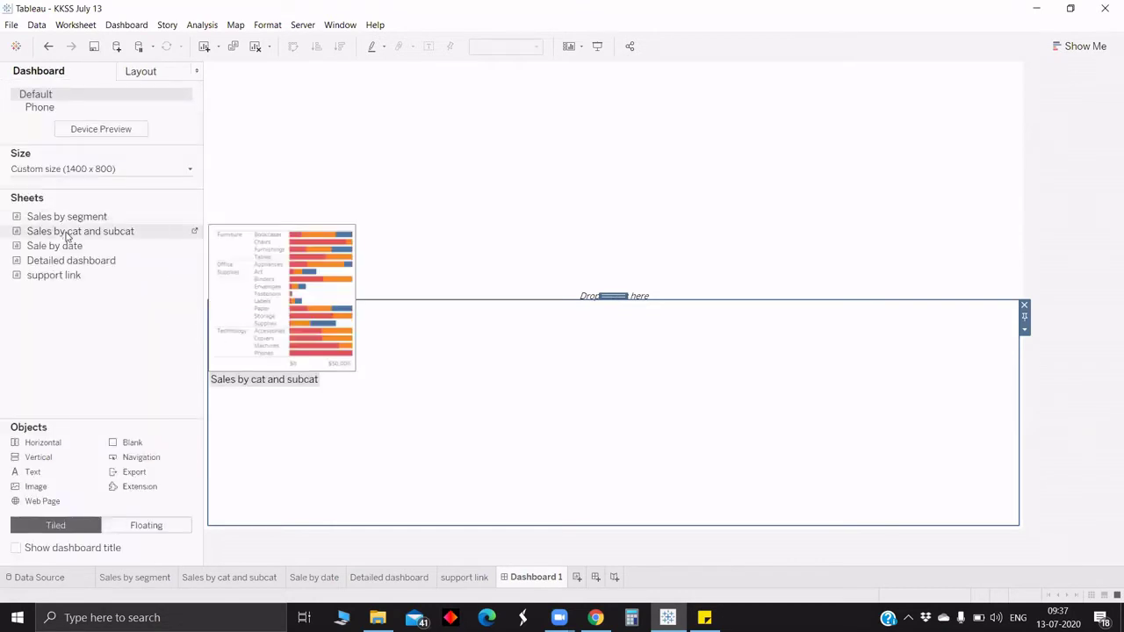
{"action": "left_click_drag", "start_coordinate": [62, 248], "coordinate": [409, 389]}
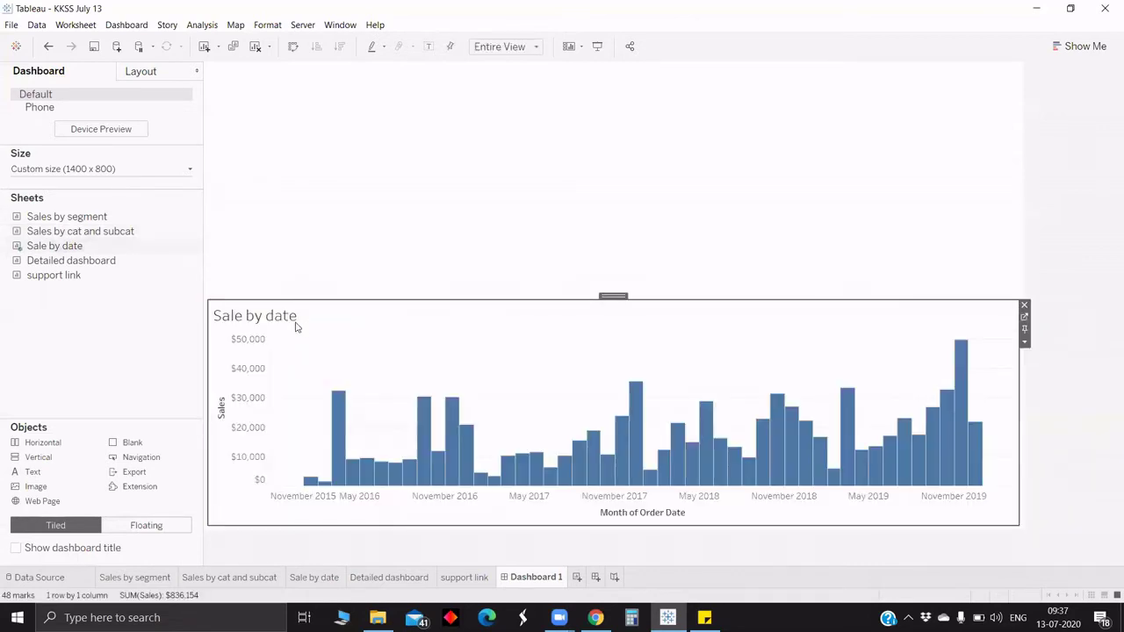
{"action": "right_click", "coordinate": [295, 324]}
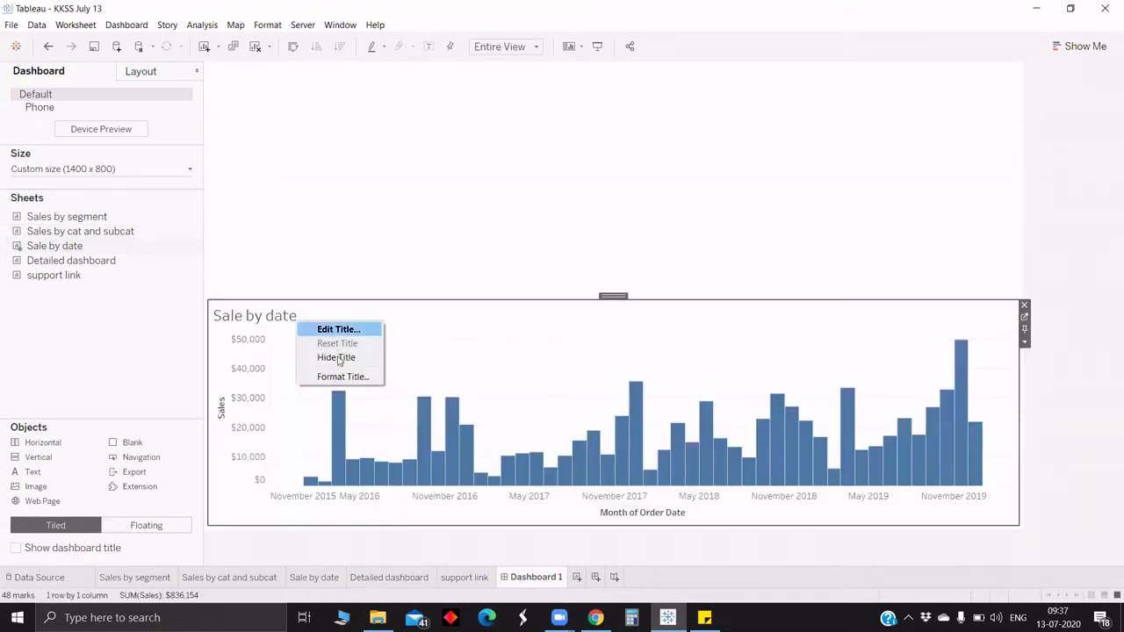
{"action": "left_click", "coordinate": [243, 299]}
- Place the Sales by segment sheet in the middle horizontal container
{"action": "mouse_move", "coordinate": [85, 220]}
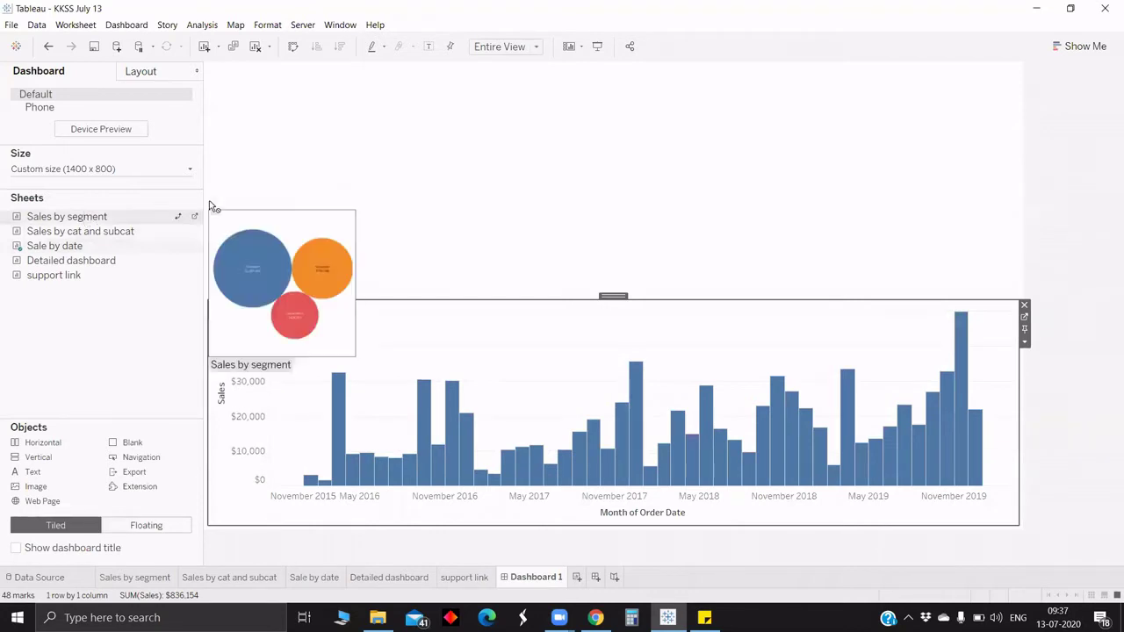
{"action": "left_click_drag", "start_coordinate": [210, 206], "coordinate": [241, 211]}
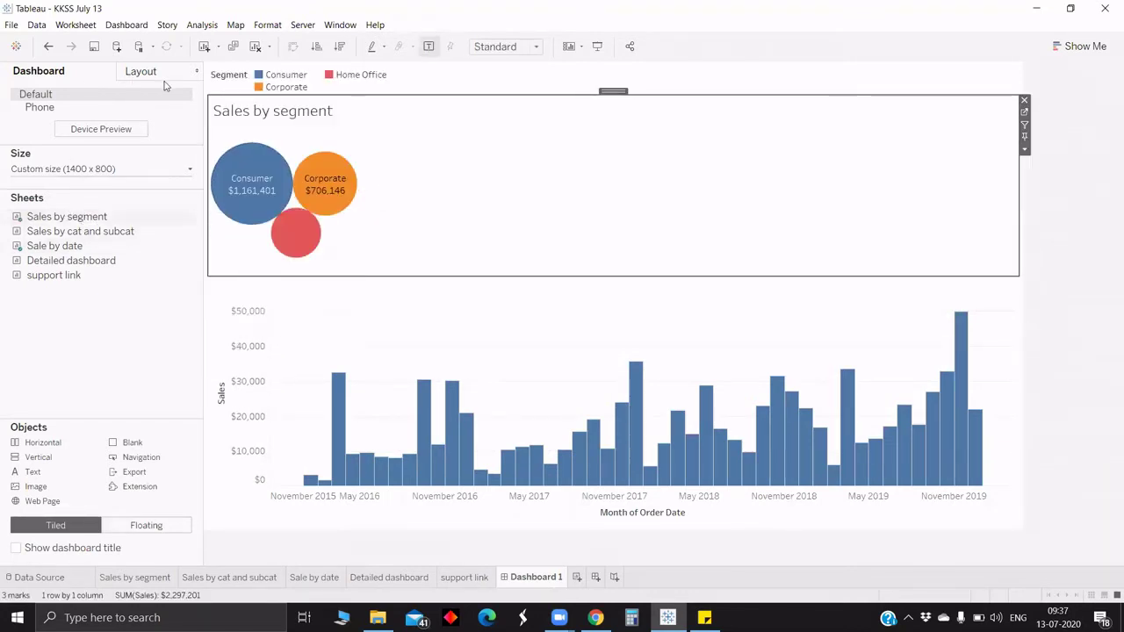
{"action": "right_click", "coordinate": [269, 124]}
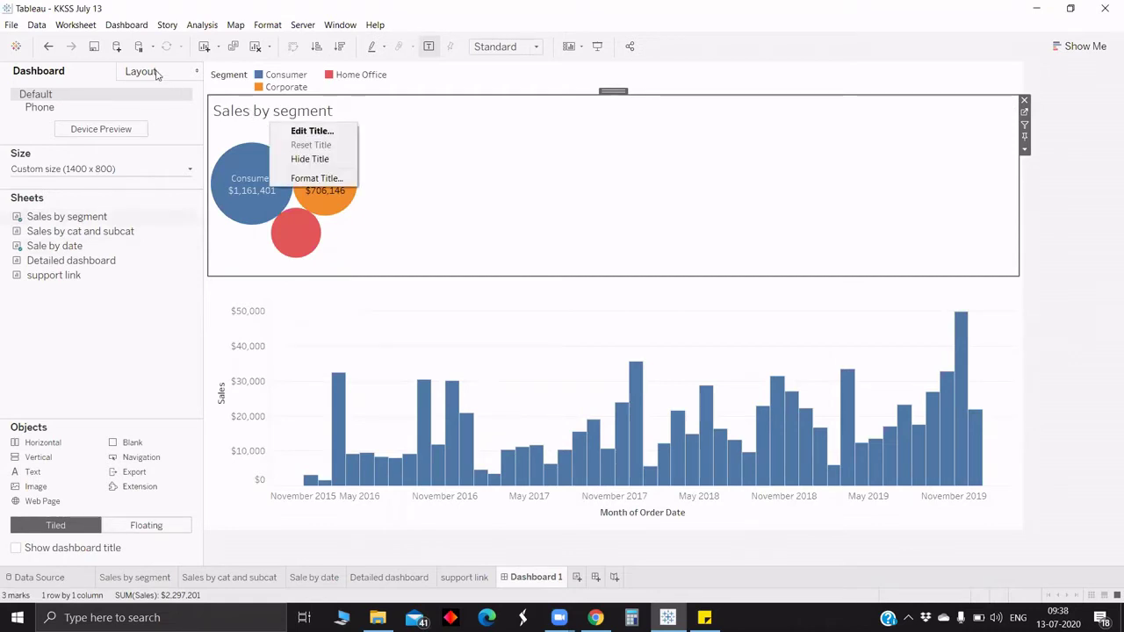
{"action": "left_click", "coordinate": [140, 71]}
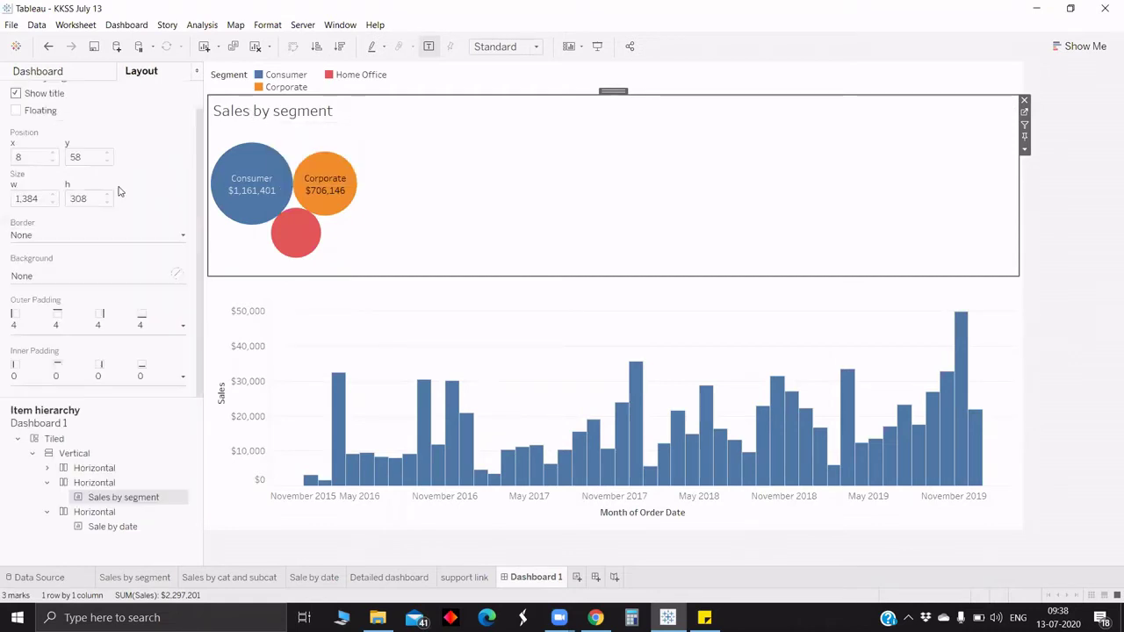
- Set the width of the Sales by segment sheet to 400 pixels
{"action": "right_click", "coordinate": [126, 526]}
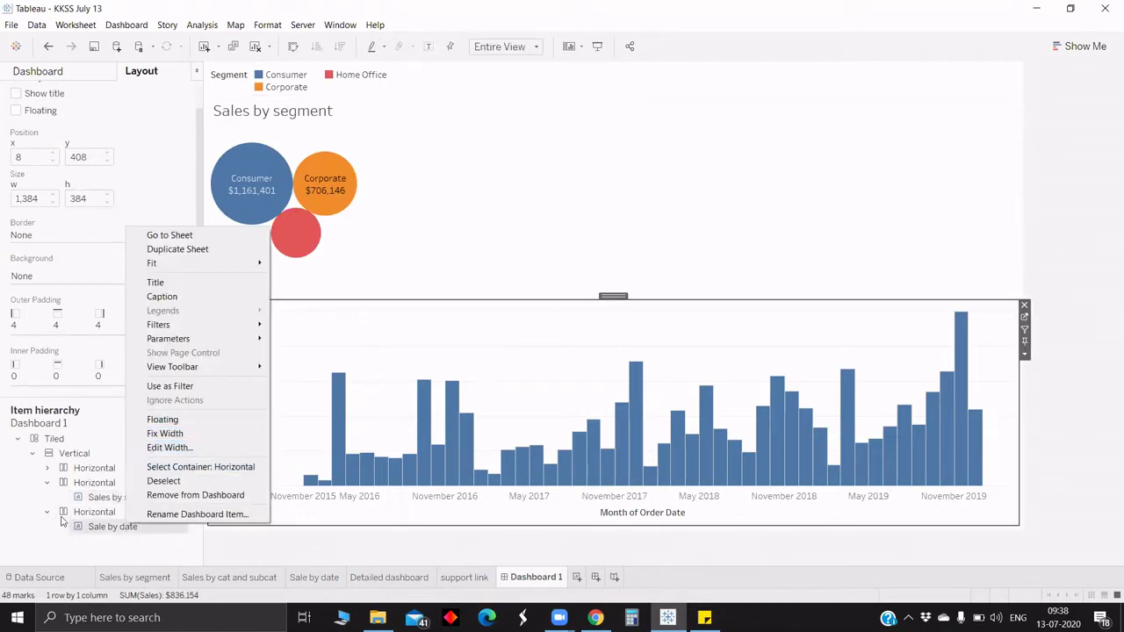
{"action": "left_click", "coordinate": [92, 498]}
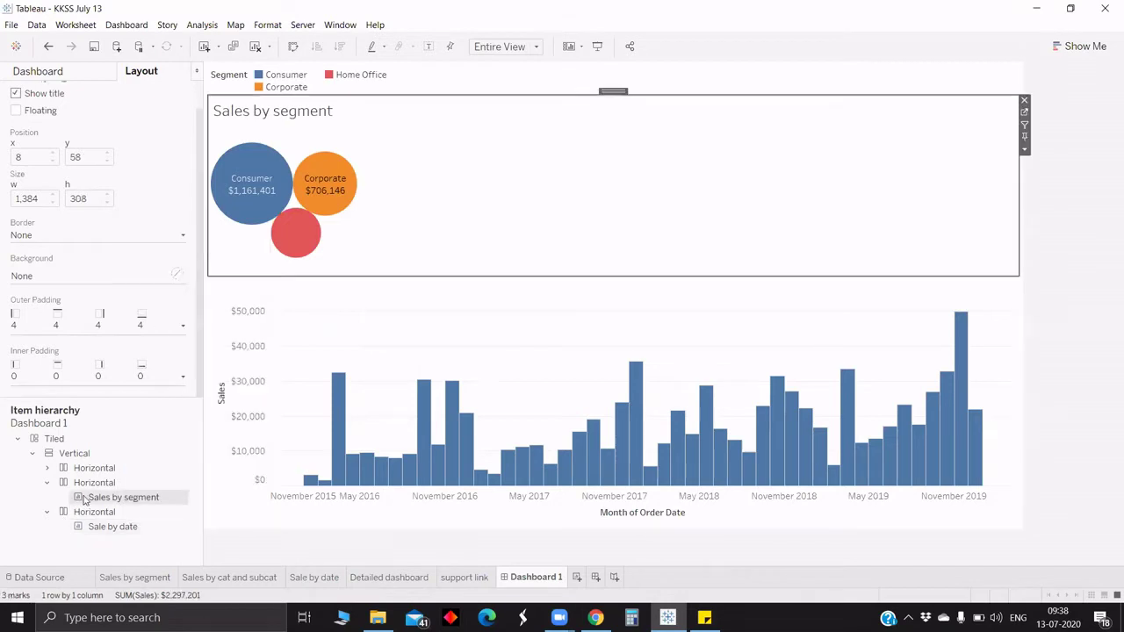
{"action": "right_click", "coordinate": [102, 499]}
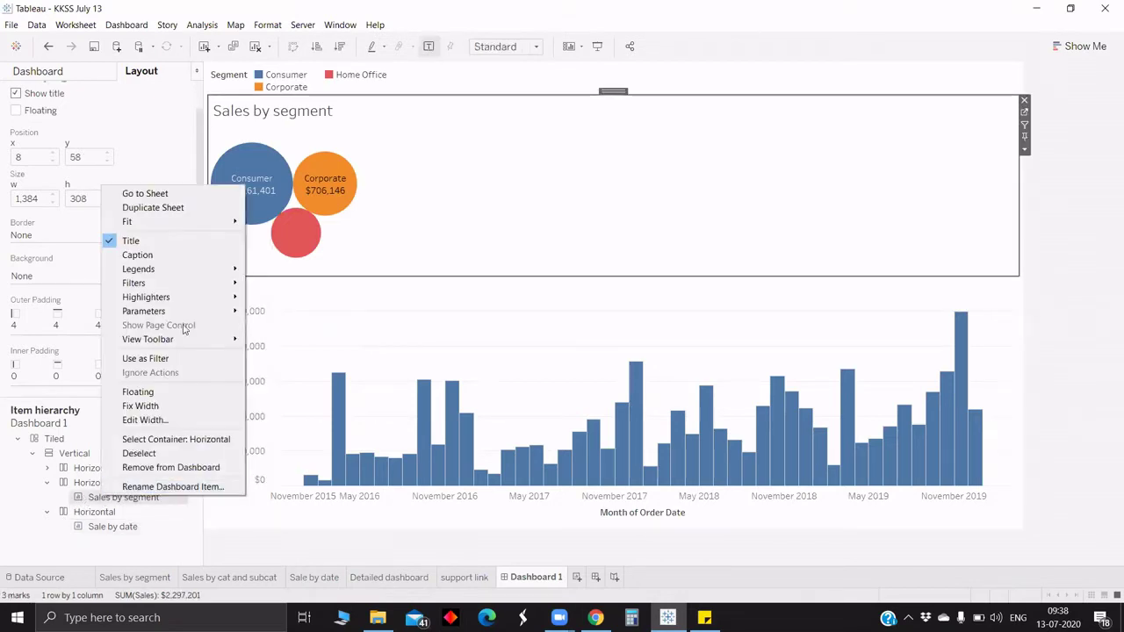
{"action": "left_click", "coordinate": [154, 420]}
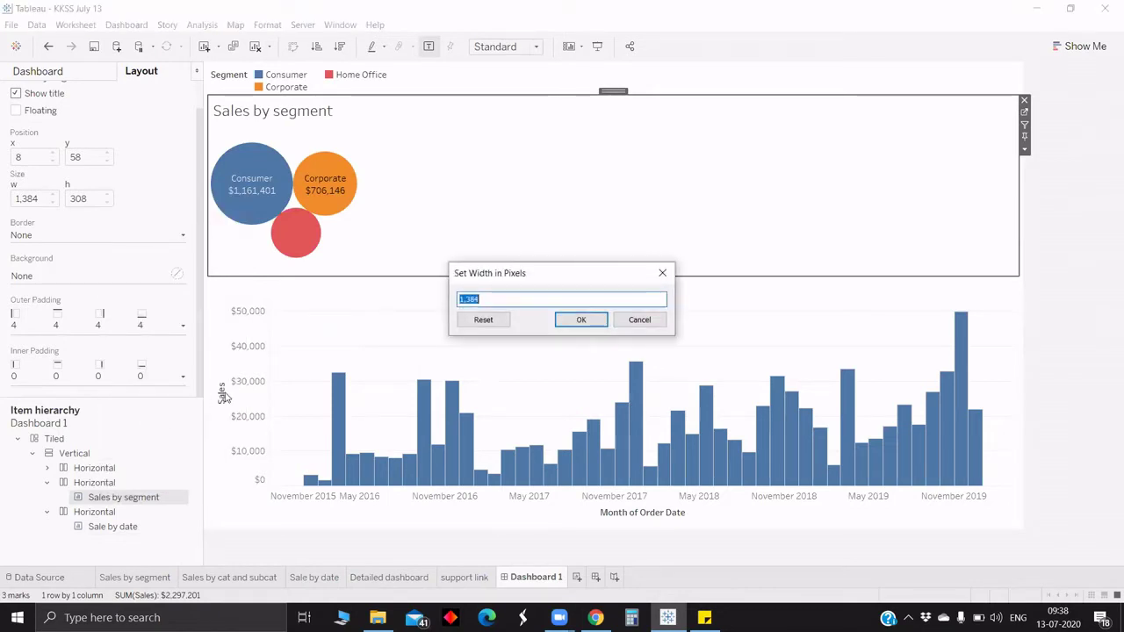
{"action": "type", "text": "400"}
{"action": "key", "text": "Return"}
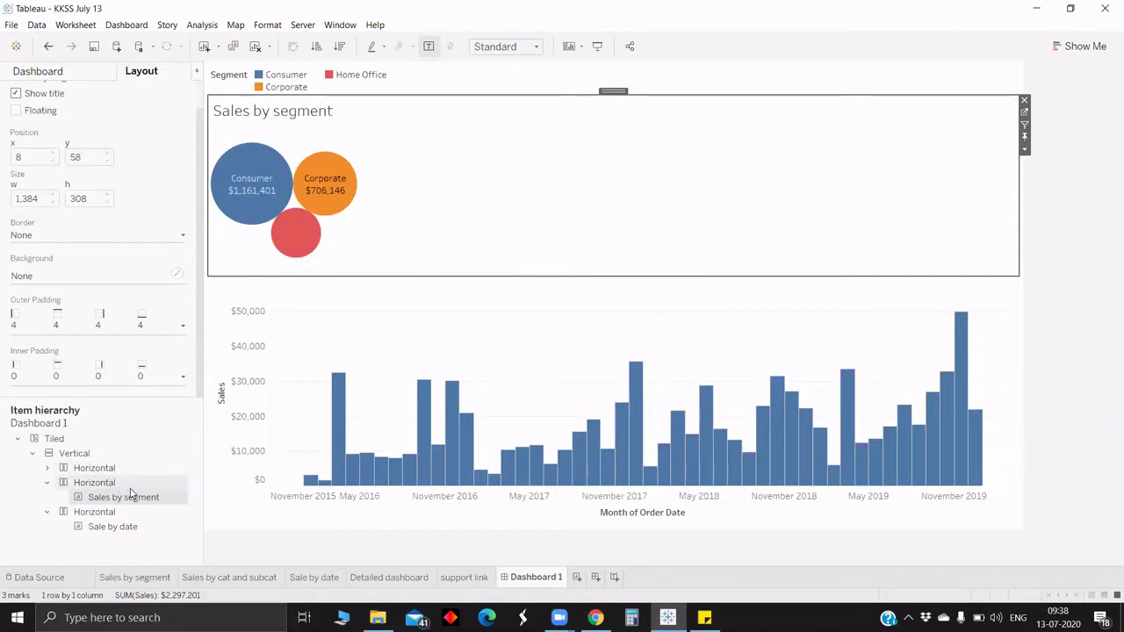
{"action": "left_click", "coordinate": [64, 79]}
{"action": "left_click_drag", "start_coordinate": [134, 443], "coordinate": [109, 299]}
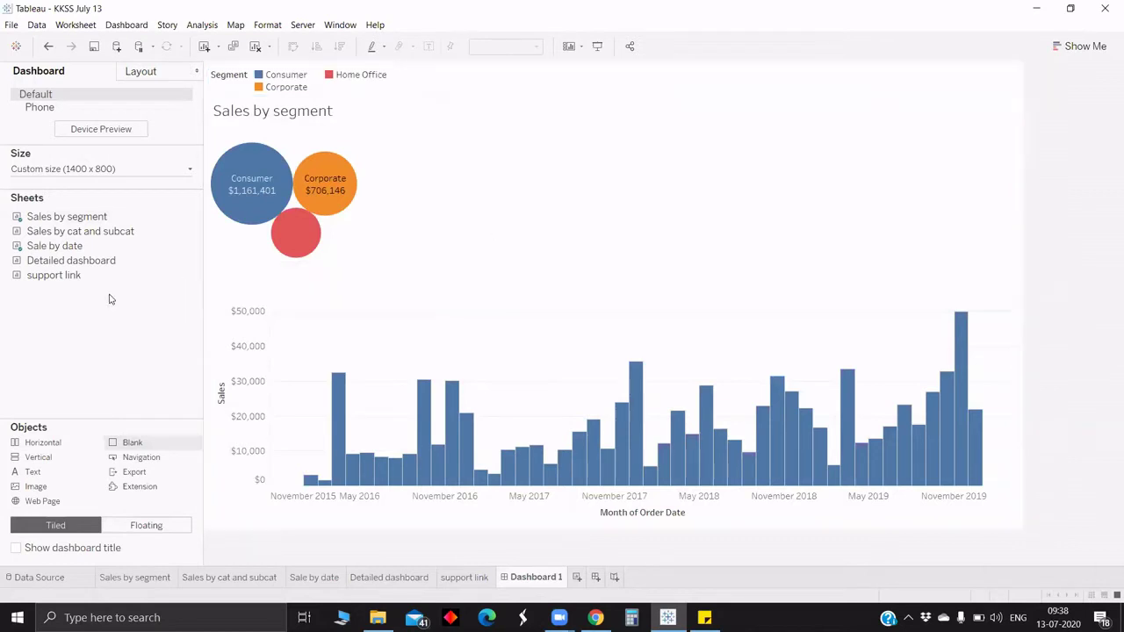
{"action": "left_click", "coordinate": [141, 71]}
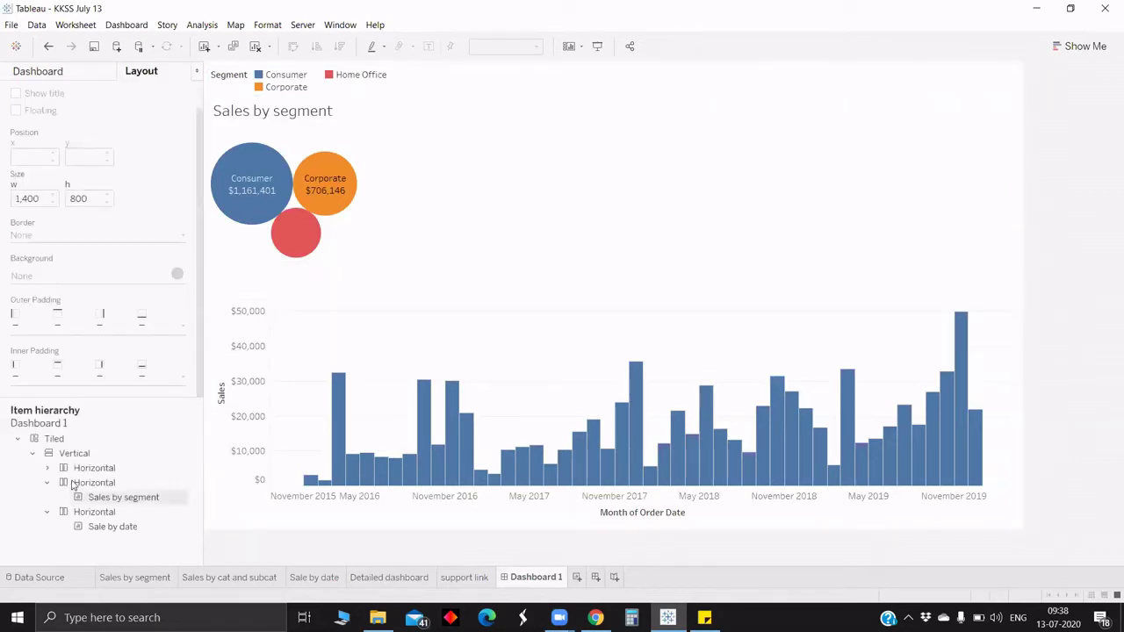
- Place a second vertical container along the dashboard's right side, beside the existing layout, and compare both vertical containers in the item hierarchy
{"action": "left_click", "coordinate": [39, 71]}
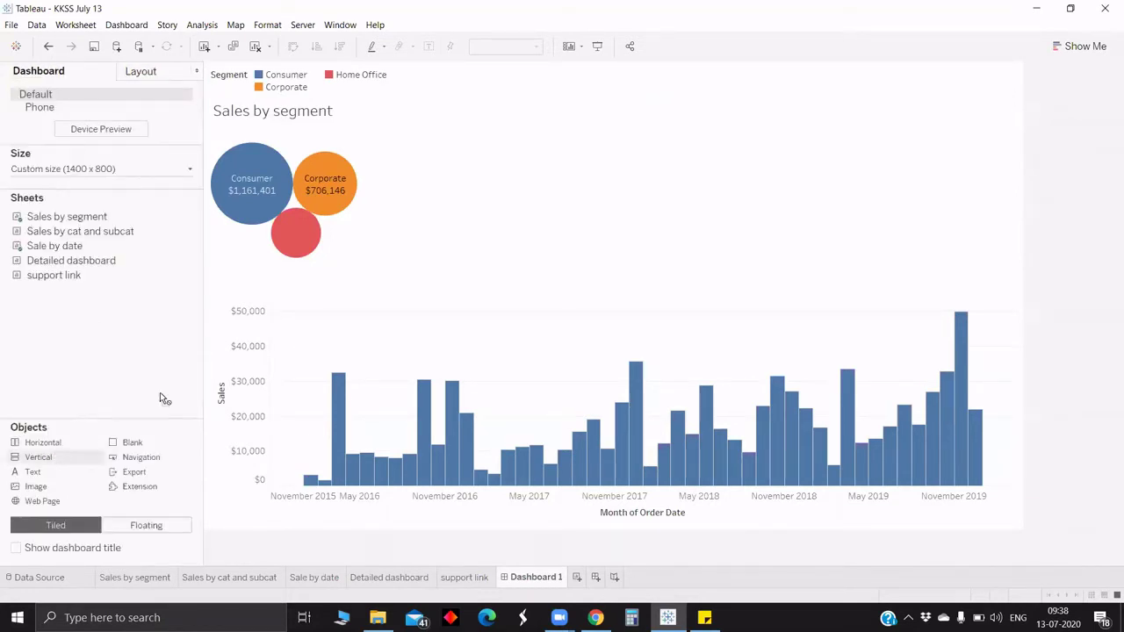
{"action": "left_click_drag", "start_coordinate": [245, 305], "coordinate": [210, 311]}
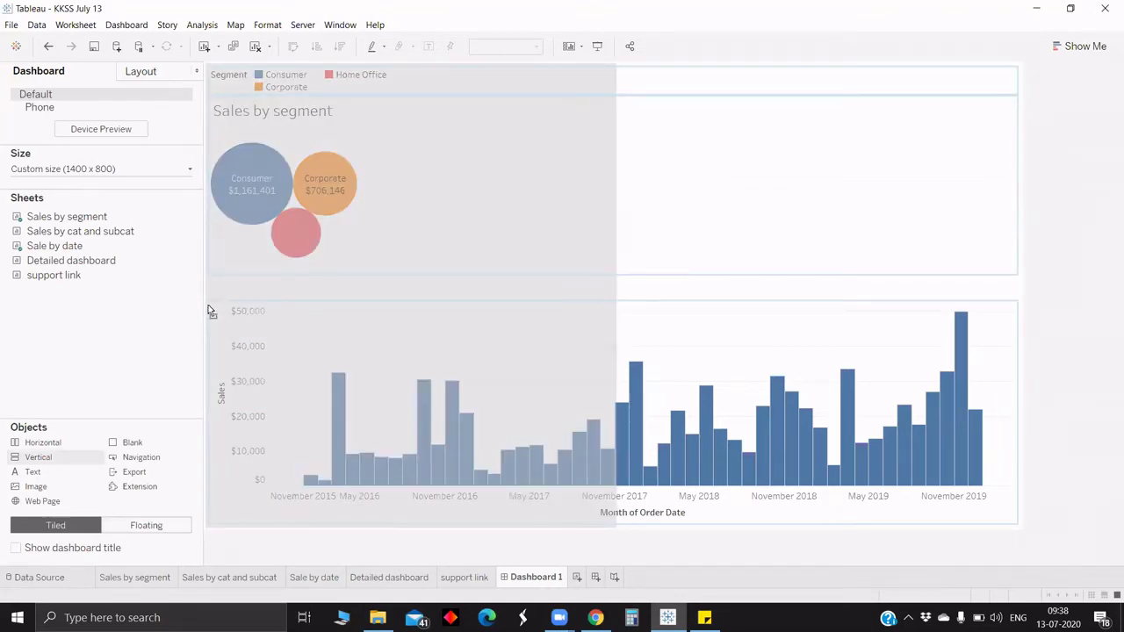
{"action": "mouse_move", "coordinate": [208, 307]}
{"action": "left_mouse_down"}
{"action": "mouse_move", "coordinate": [1054, 281]}
{"action": "mouse_move", "coordinate": [1024, 289]}
{"action": "left_mouse_up"}
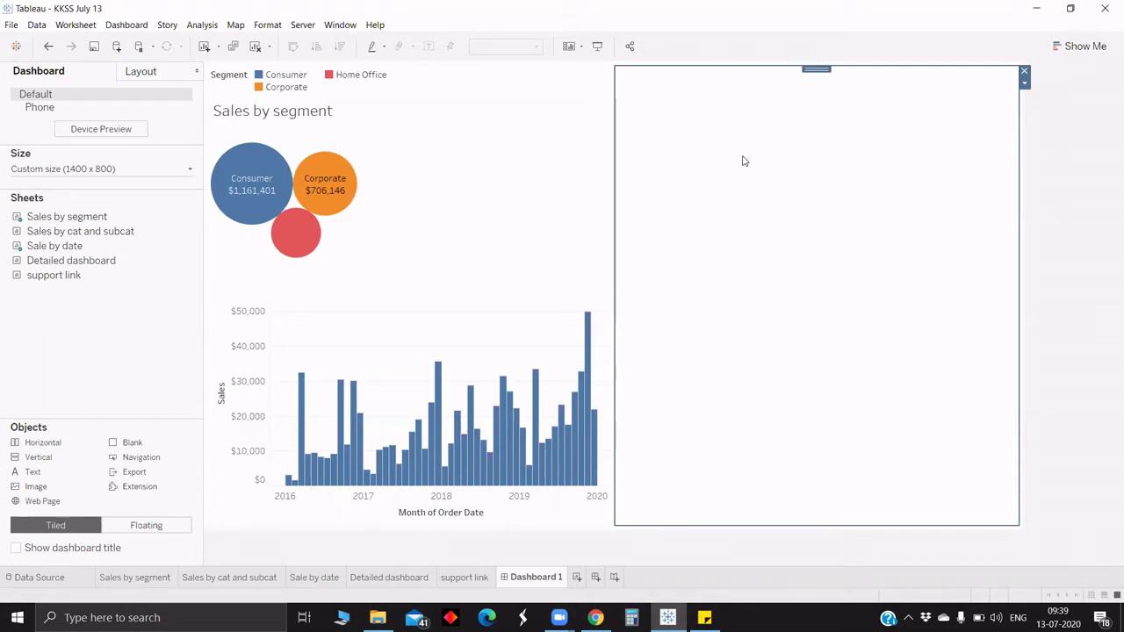
{"action": "left_click", "coordinate": [143, 76]}
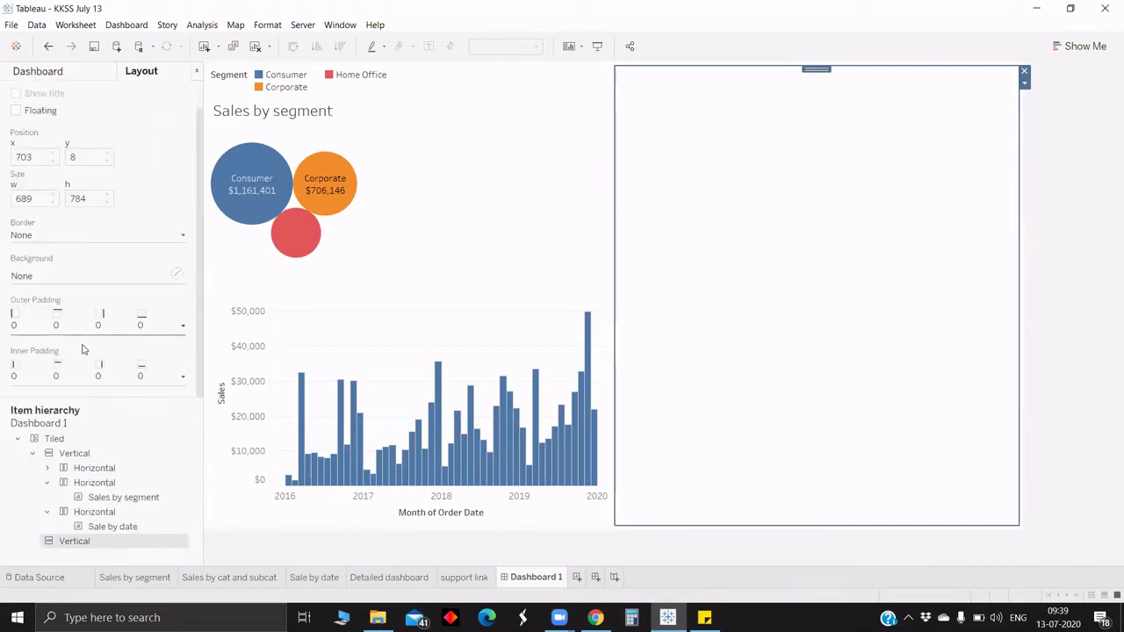
{"action": "left_click", "coordinate": [71, 455]}
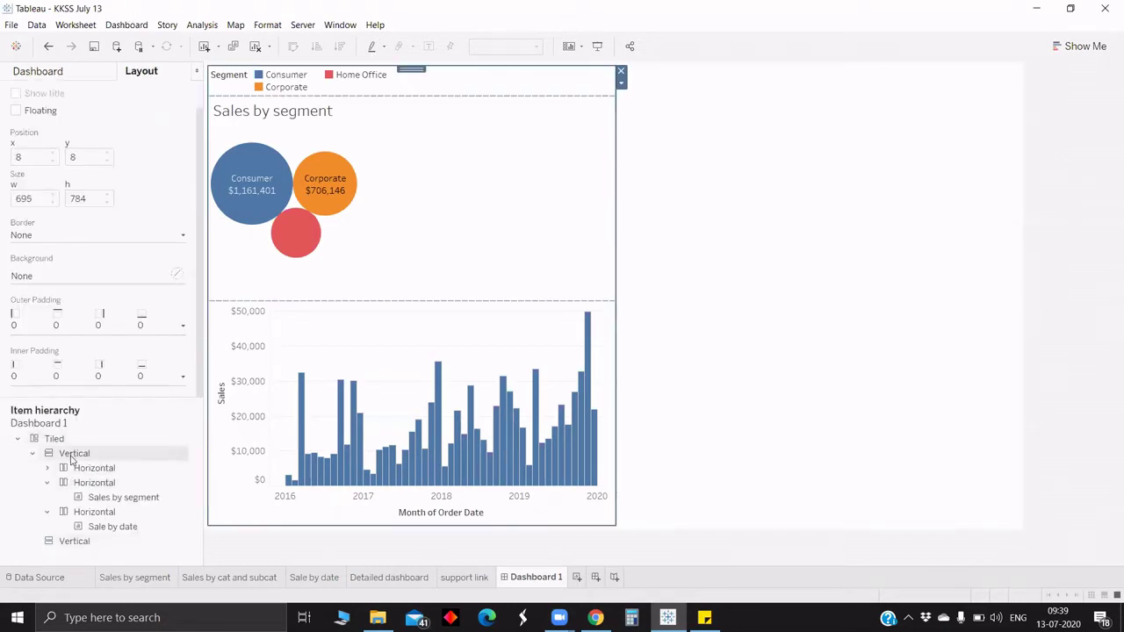
{"action": "left_click", "coordinate": [75, 542]}
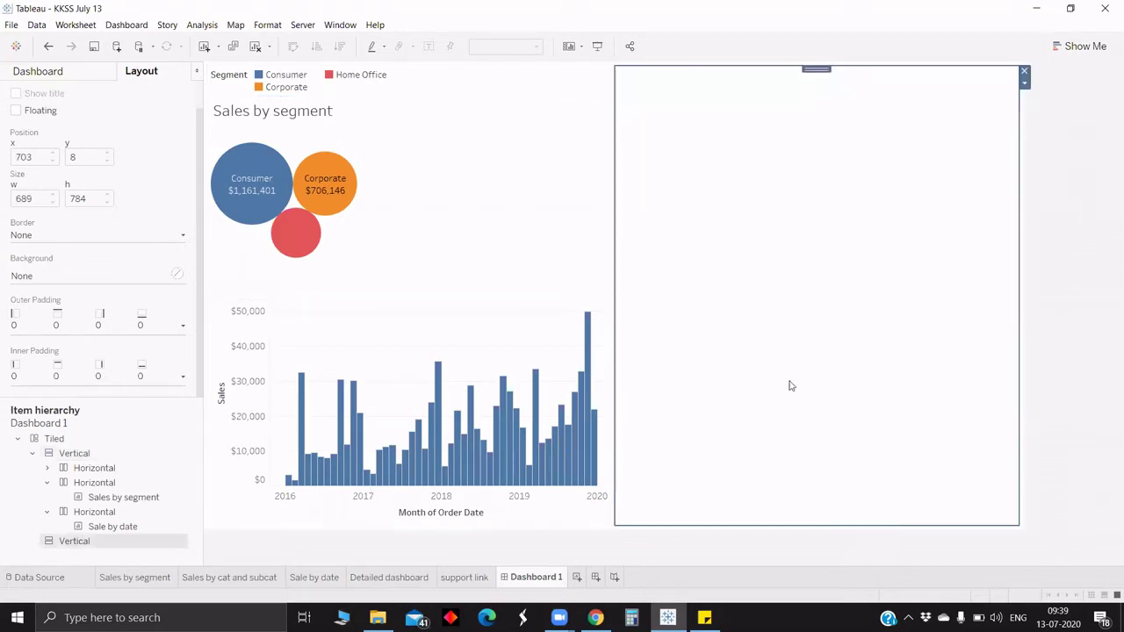
- Try placing a vertical container beside the Sale by date chart inside the lowest horizontal container, and undo the placement
{"action": "left_click", "coordinate": [1024, 72]}
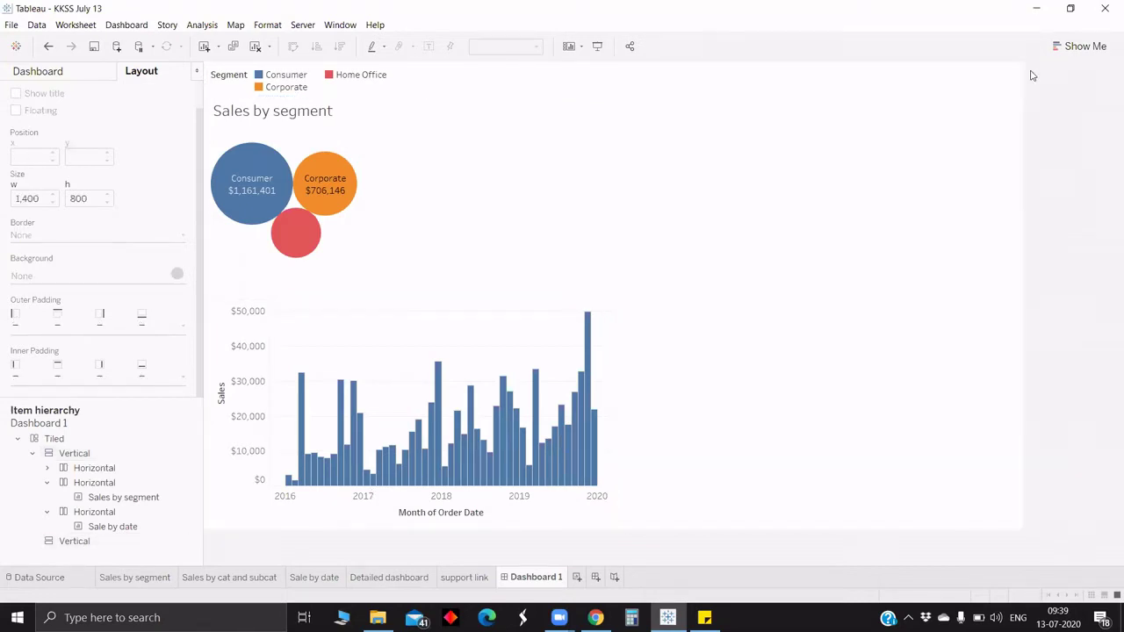
{"action": "left_click", "coordinate": [61, 72]}
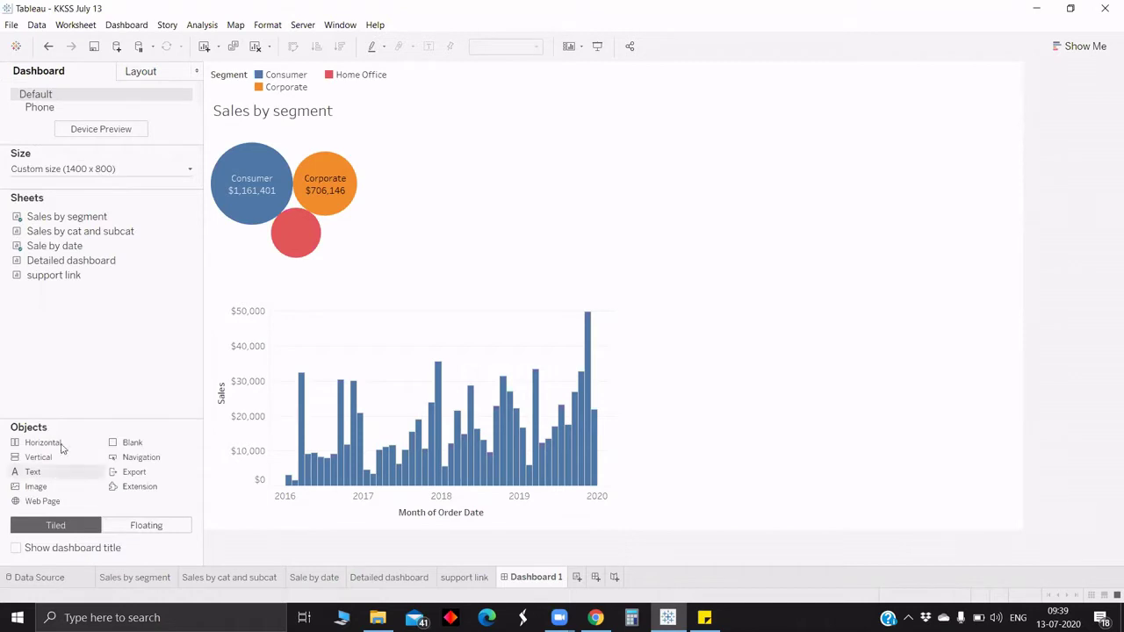
{"action": "mouse_move", "coordinate": [61, 457]}
{"action": "left_mouse_down"}
{"action": "mouse_move", "coordinate": [234, 385]}
{"action": "mouse_move", "coordinate": [207, 413]}
{"action": "mouse_move", "coordinate": [216, 401]}
{"action": "mouse_move", "coordinate": [222, 422]}
{"action": "left_mouse_up"}
{"action": "left_click_drag", "start_coordinate": [275, 255], "coordinate": [234, 364]}
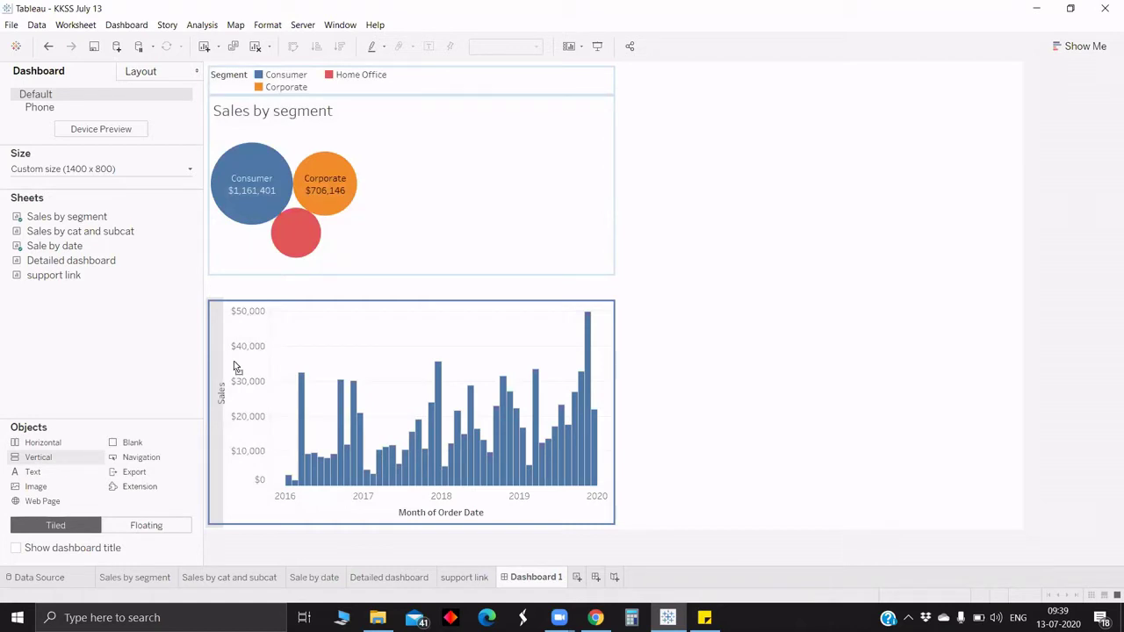
{"action": "left_click_drag", "start_coordinate": [233, 361], "coordinate": [235, 363]}
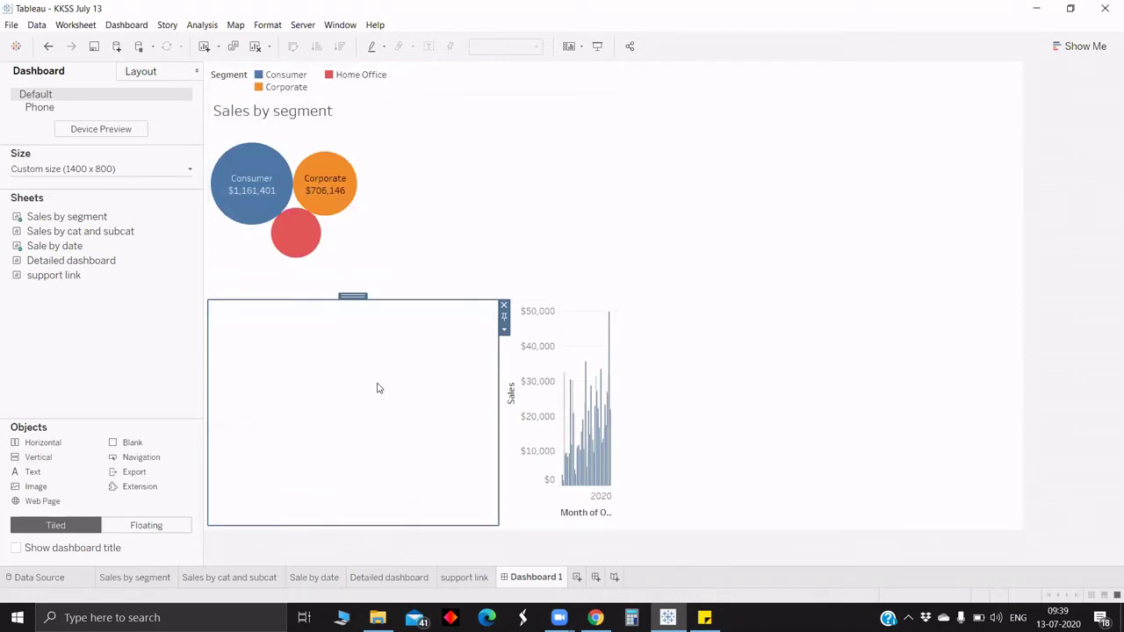
{"action": "key", "text": "ctrl+z"}
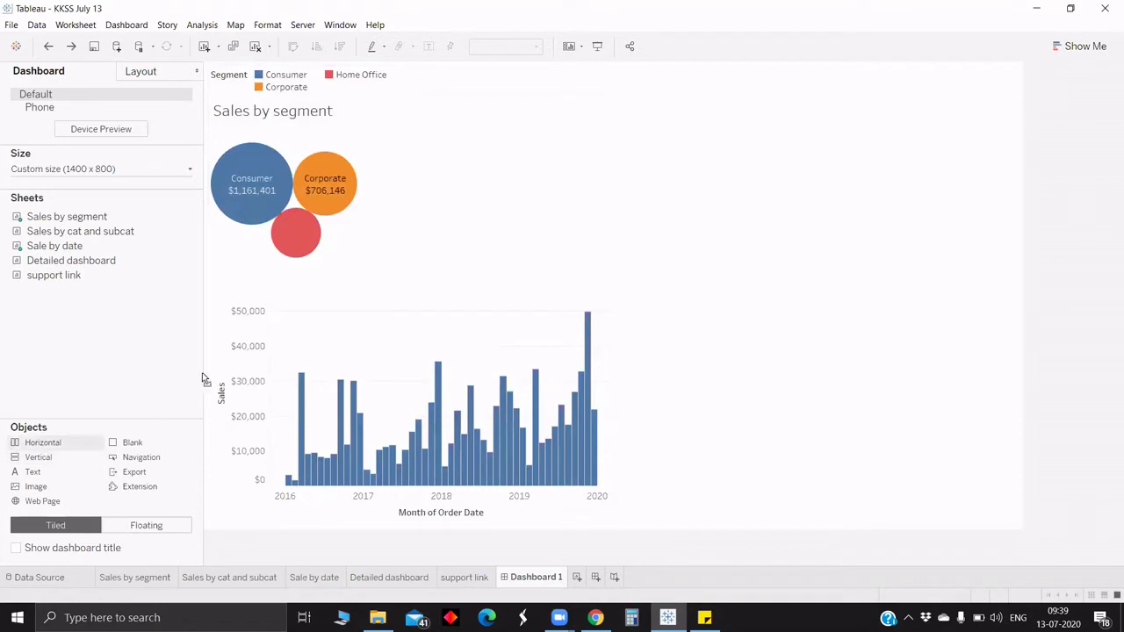
- Try placing a horizontal container left of the sales sheets within the existing vertical layout, and remove it again
{"action": "left_click_drag", "start_coordinate": [209, 371], "coordinate": [206, 371]}
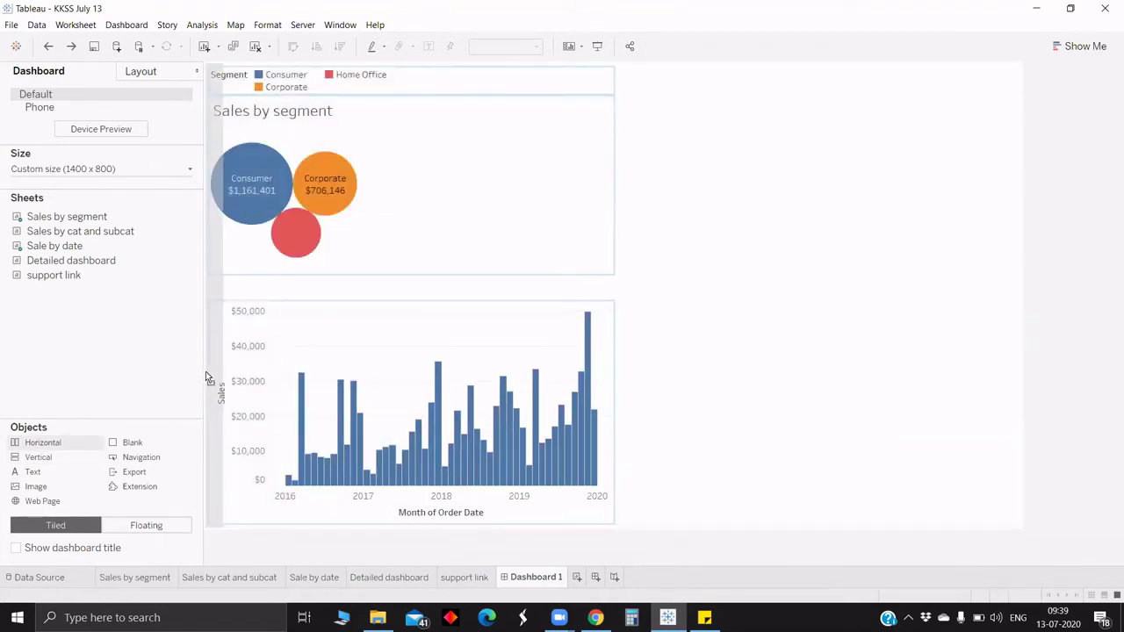
{"action": "left_click_drag", "start_coordinate": [208, 377], "coordinate": [208, 378]}
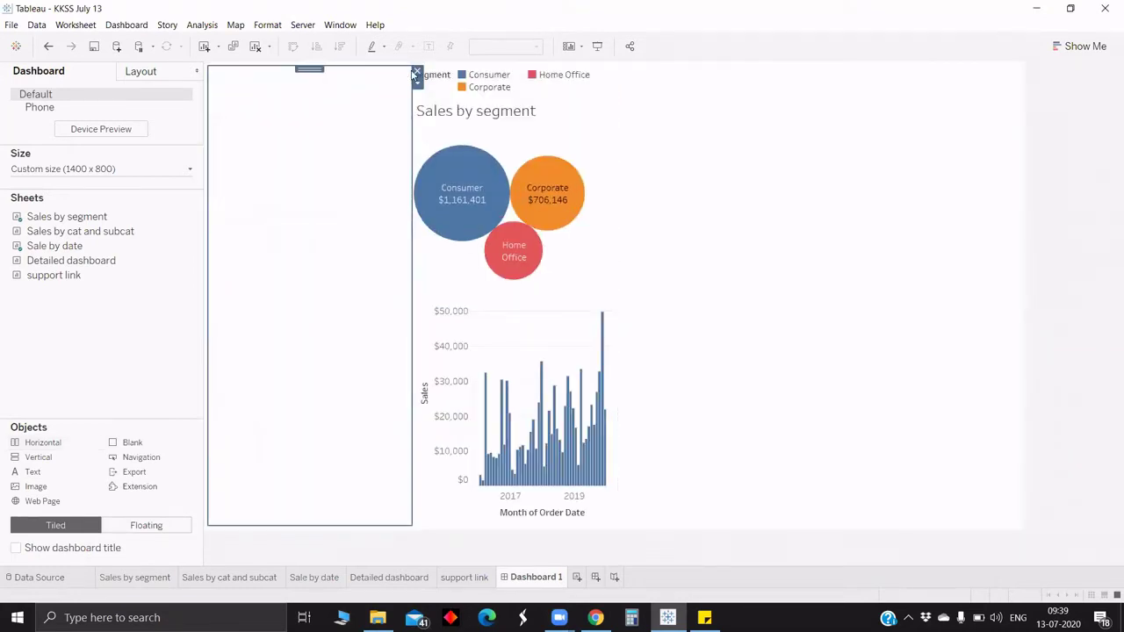
{"action": "key", "text": "ctrl+z"}
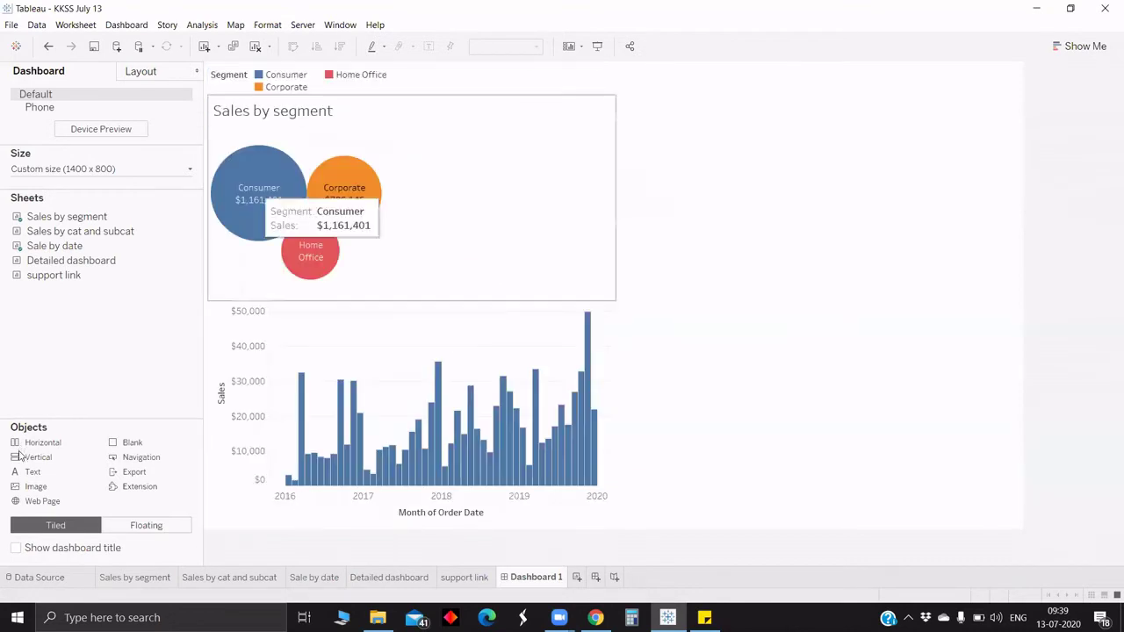
- Remove the empty vertical container from the right half of the dashboard
{"action": "left_click_drag", "start_coordinate": [20, 459], "coordinate": [149, 364]}
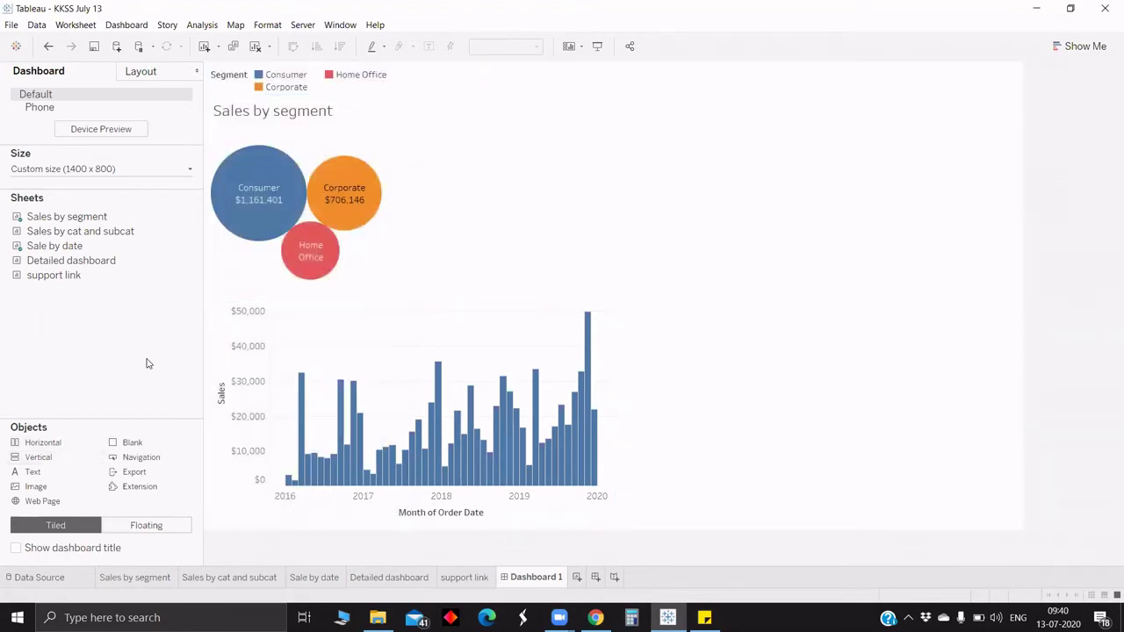
{"action": "left_click_drag", "start_coordinate": [781, 315], "coordinate": [781, 314]}
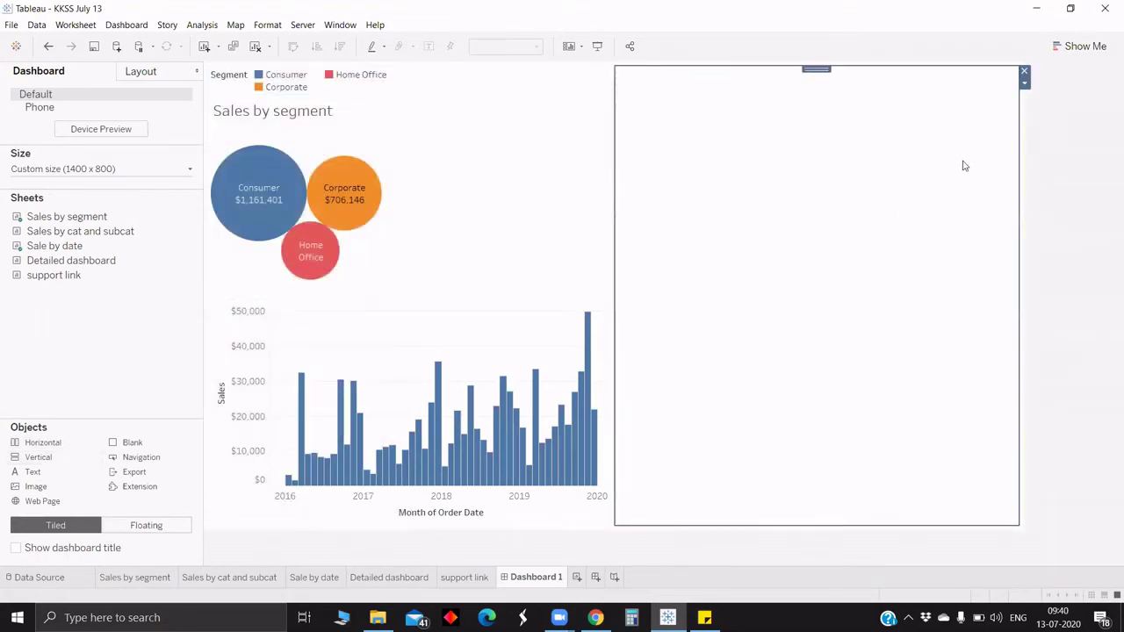
{"action": "left_click", "coordinate": [1024, 71]}
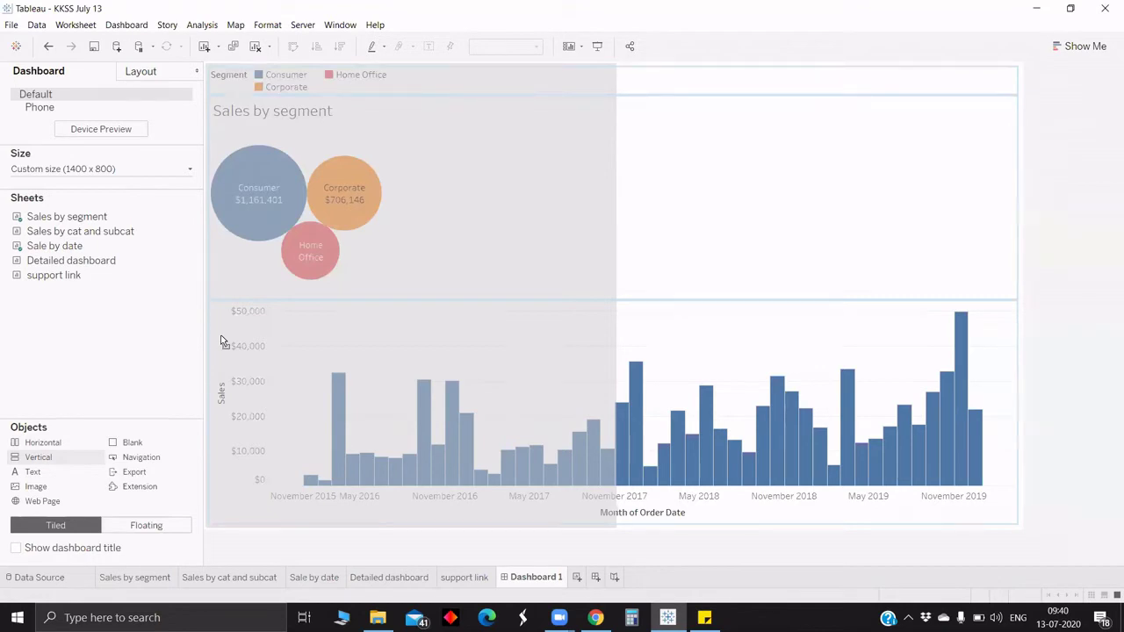
- Try a vertical container along the dashboard's left half, check its place in the item hierarchy, and remove it
{"action": "left_click_drag", "start_coordinate": [221, 340], "coordinate": [221, 340]}
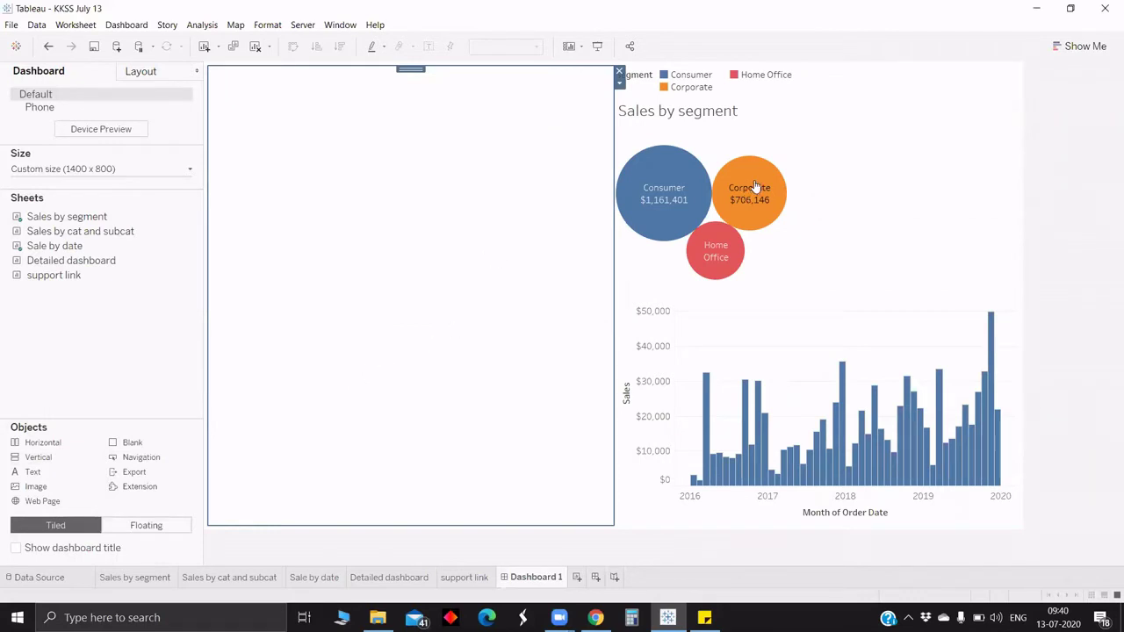
{"action": "left_click", "coordinate": [142, 74]}
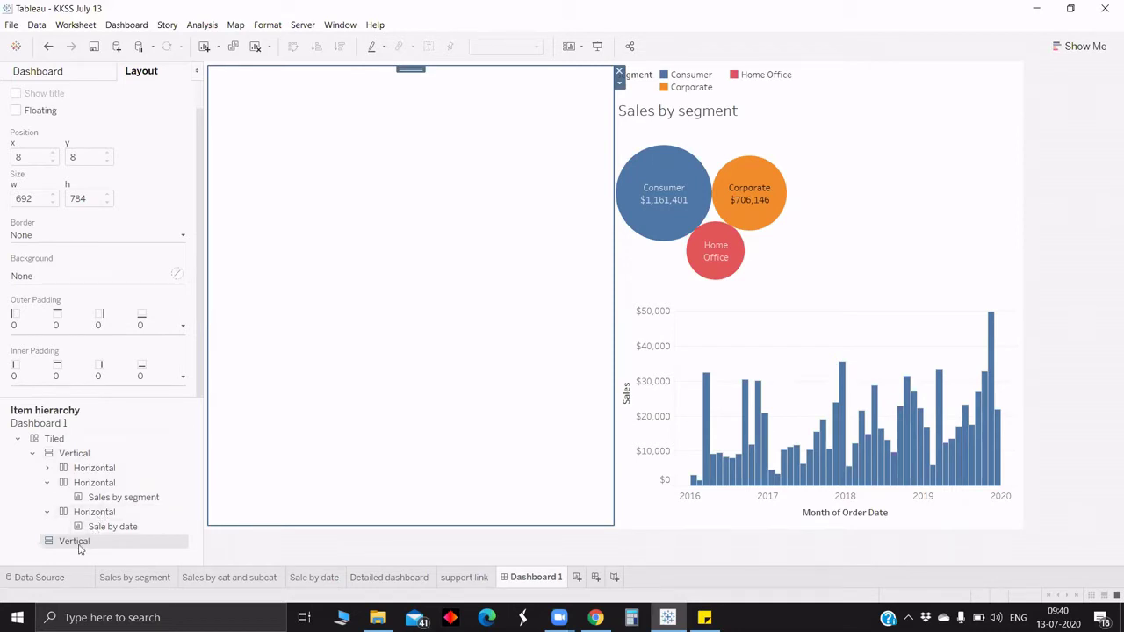
{"action": "left_click", "coordinate": [40, 71]}
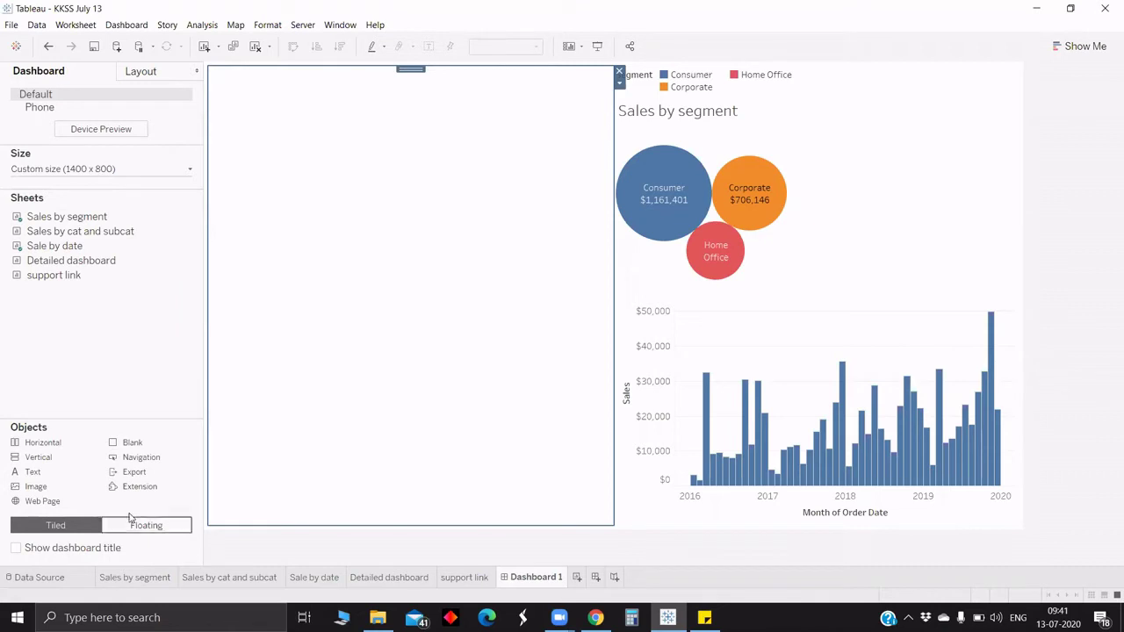
{"action": "left_click", "coordinate": [619, 71]}
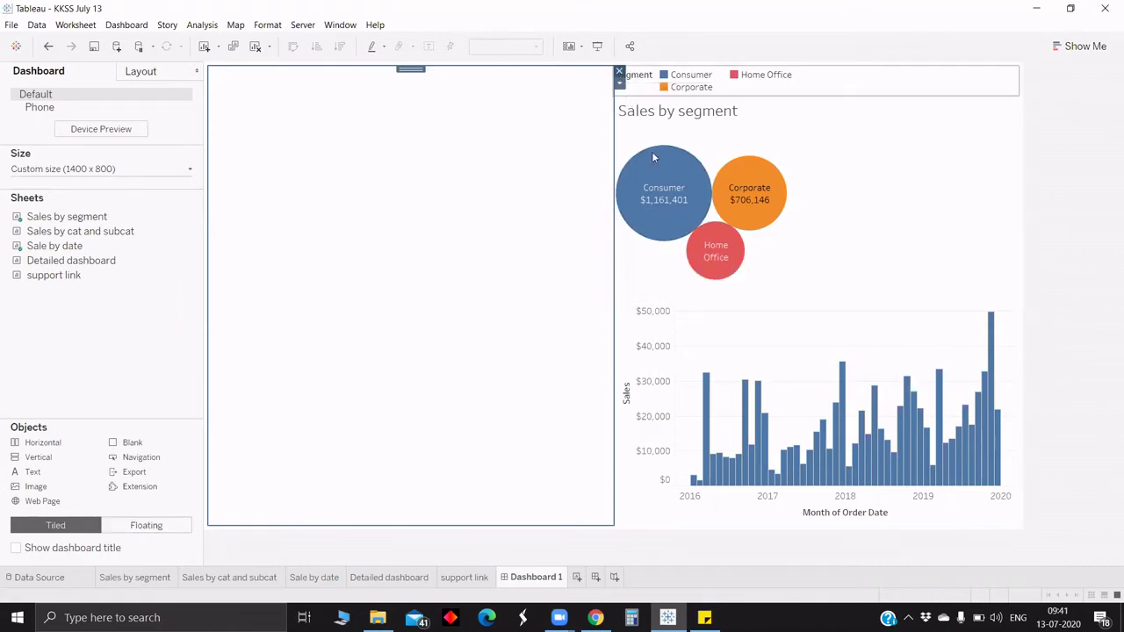
- Make the Sales by segment sheet floating and shift it slightly over the Sale by date chart
{"action": "left_click", "coordinate": [446, 167]}
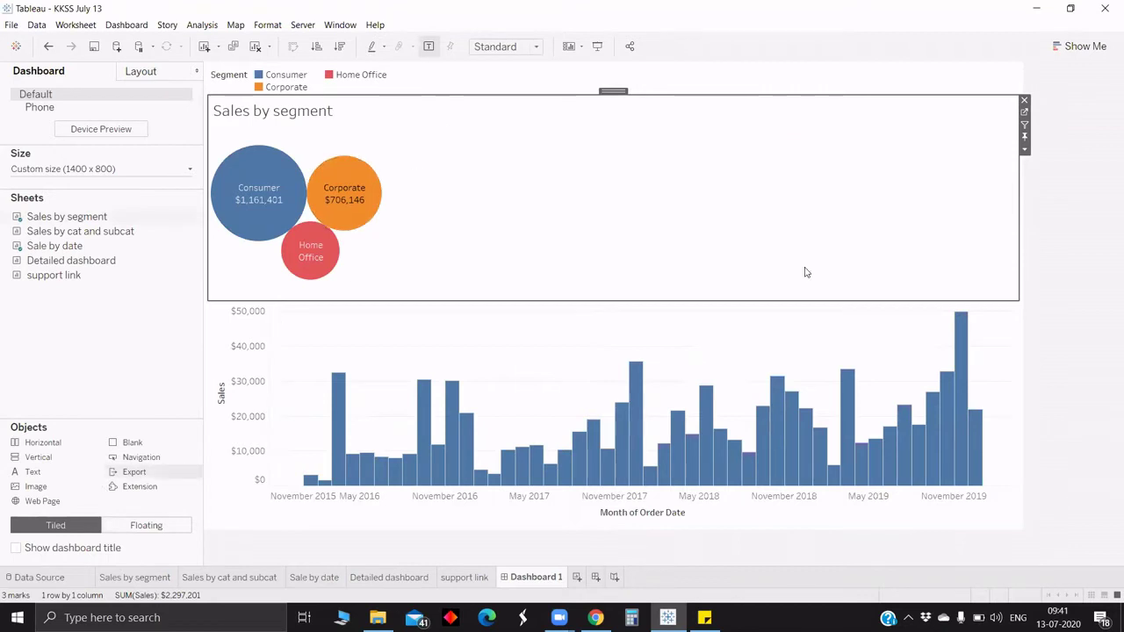
{"action": "left_click", "coordinate": [1024, 149]}
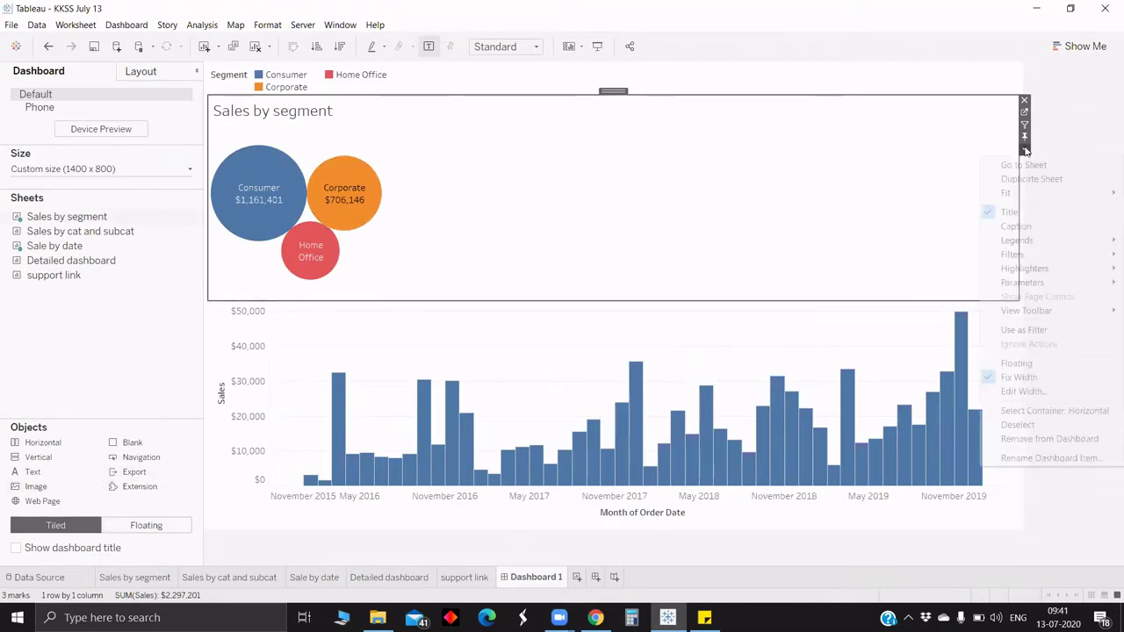
{"action": "left_click", "coordinate": [1017, 363]}
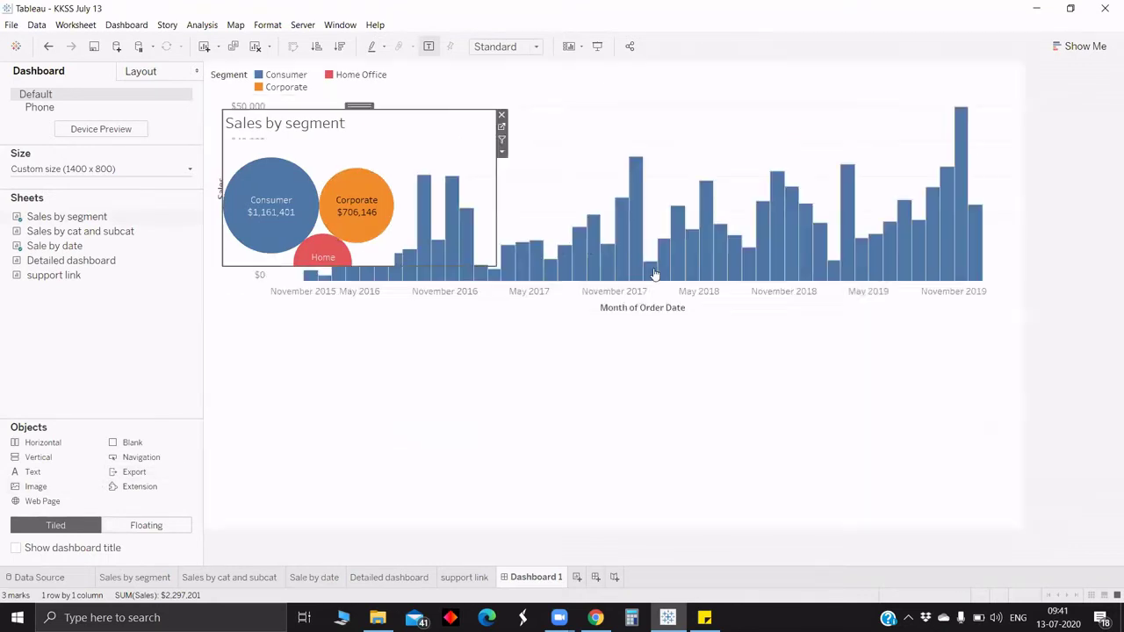
{"action": "left_click_drag", "start_coordinate": [376, 112], "coordinate": [395, 111]}
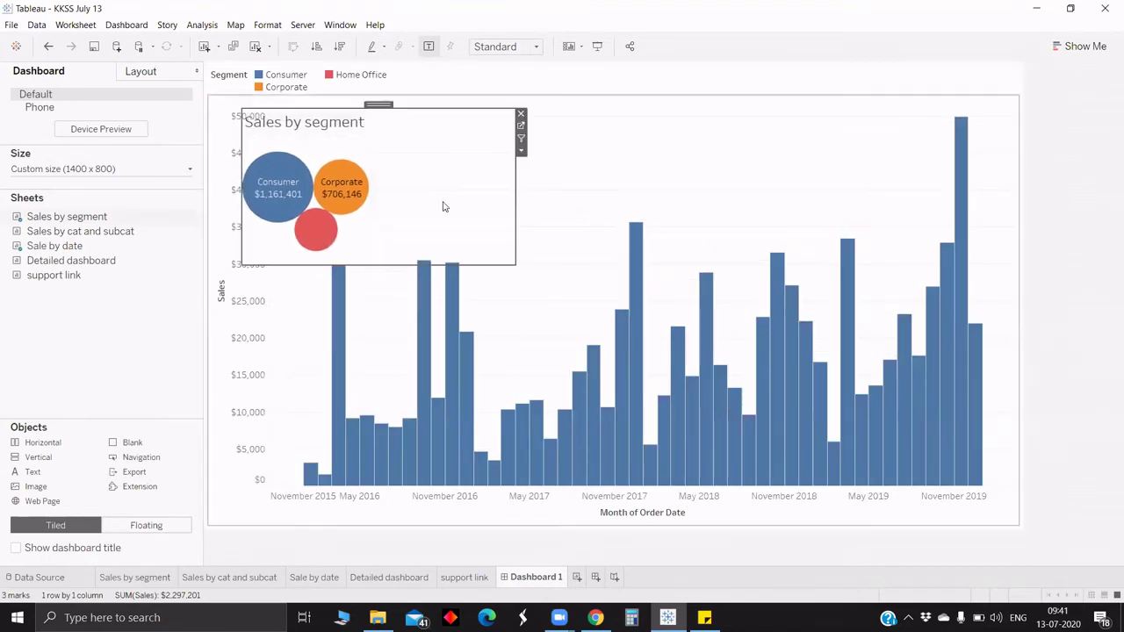
- Try different sizes and positions for the floating Sales by segment sheet, and remove it from the dashboard
{"action": "left_click_drag", "start_coordinate": [513, 260], "coordinate": [606, 339]}
{"action": "mouse_move", "coordinate": [463, 296]}
{"action": "left_mouse_down"}
{"action": "mouse_move", "coordinate": [492, 305]}
{"action": "mouse_move", "coordinate": [454, 285]}
{"action": "left_mouse_up"}
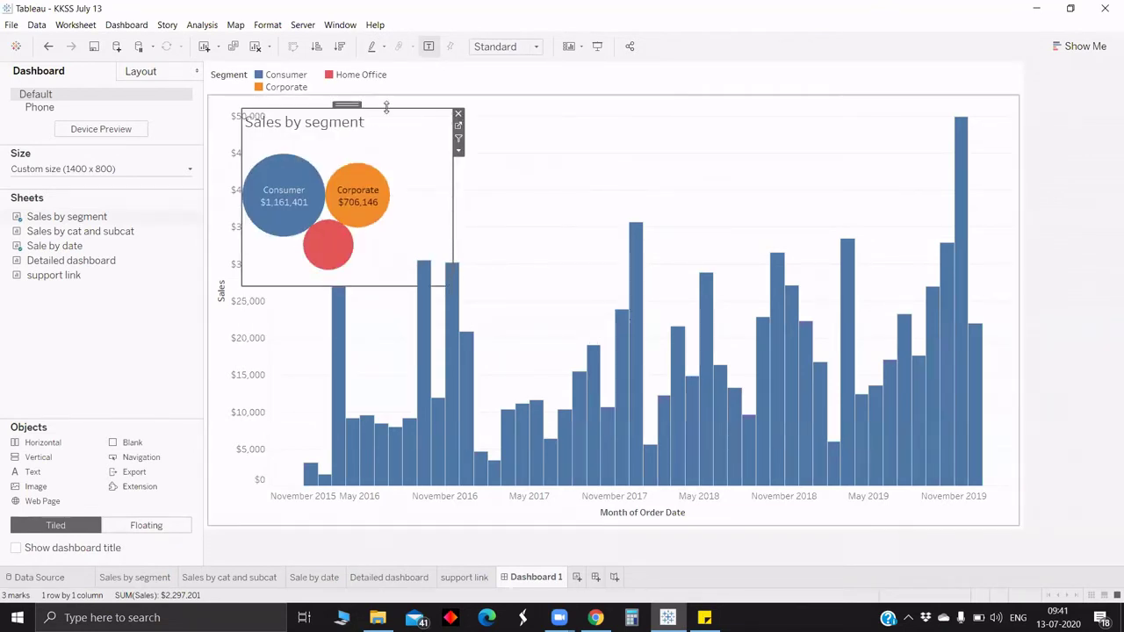
{"action": "mouse_move", "coordinate": [405, 109]}
{"action": "left_mouse_down"}
{"action": "mouse_move", "coordinate": [422, 110]}
{"action": "mouse_move", "coordinate": [385, 110]}
{"action": "left_mouse_up"}
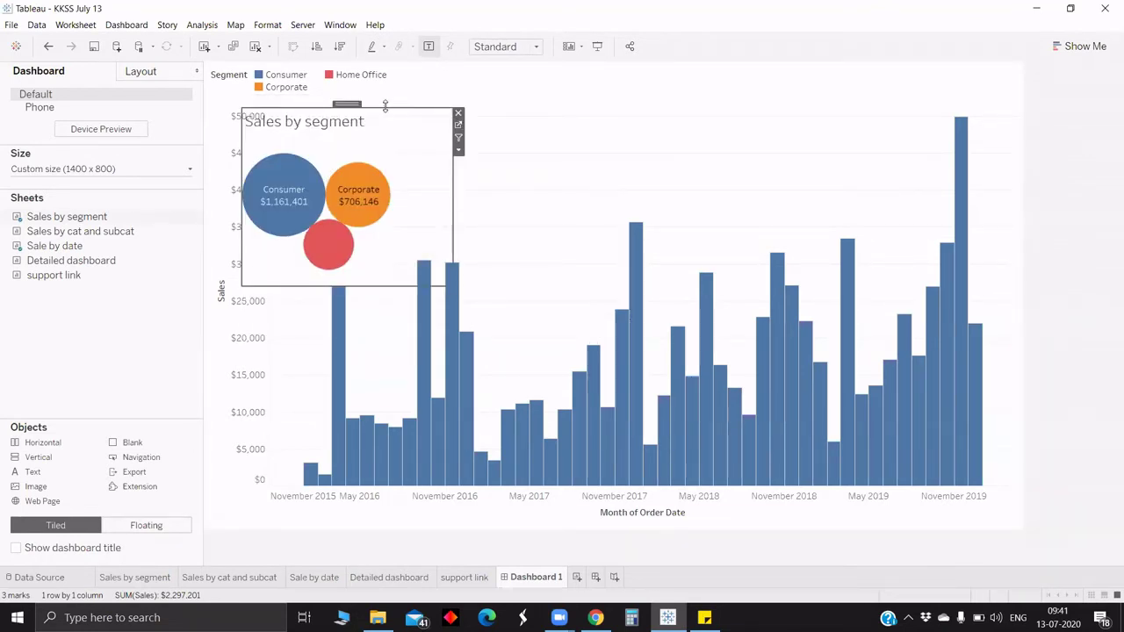
{"action": "key", "text": "Delete"}
{"action": "key", "text": "ctrl+z"}
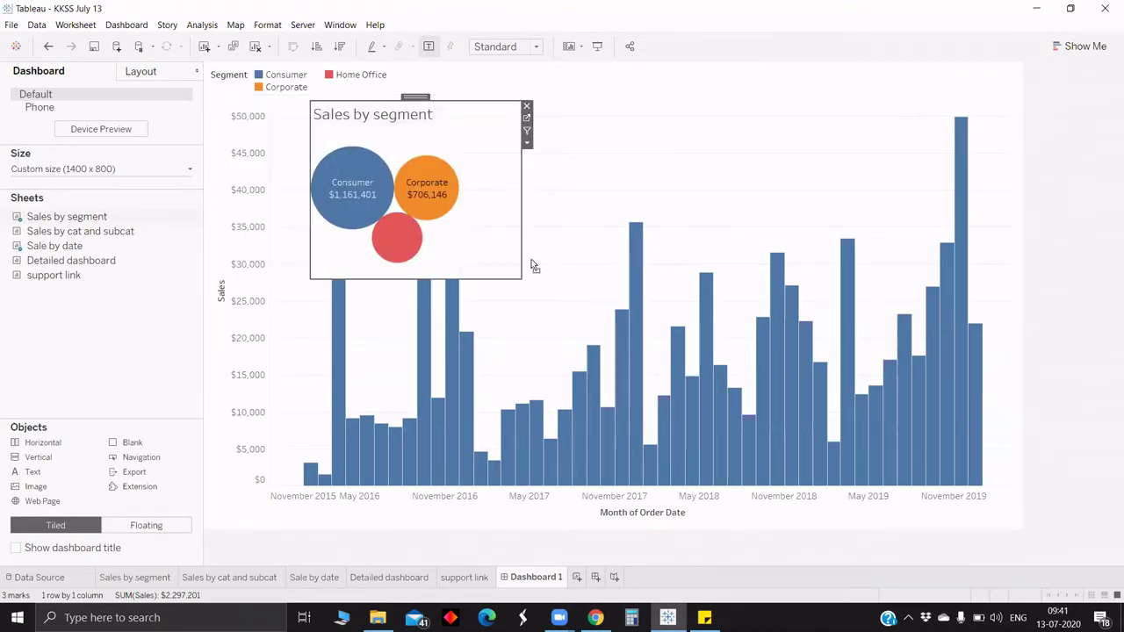
{"action": "left_click_drag", "start_coordinate": [523, 266], "coordinate": [638, 381]}
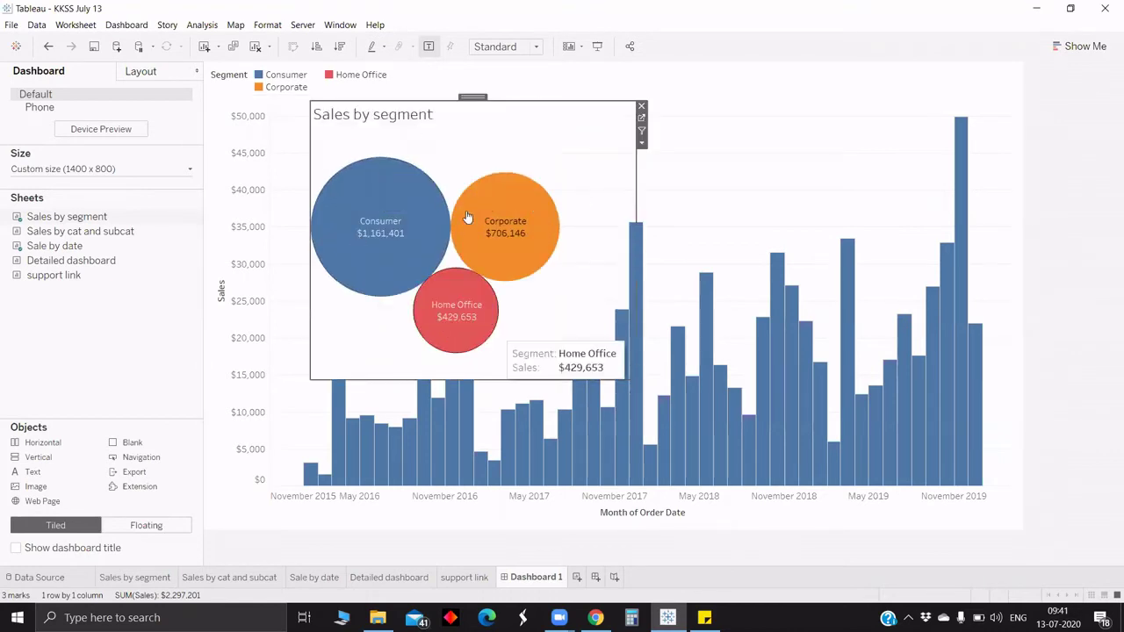
{"action": "left_click", "coordinate": [641, 106]}
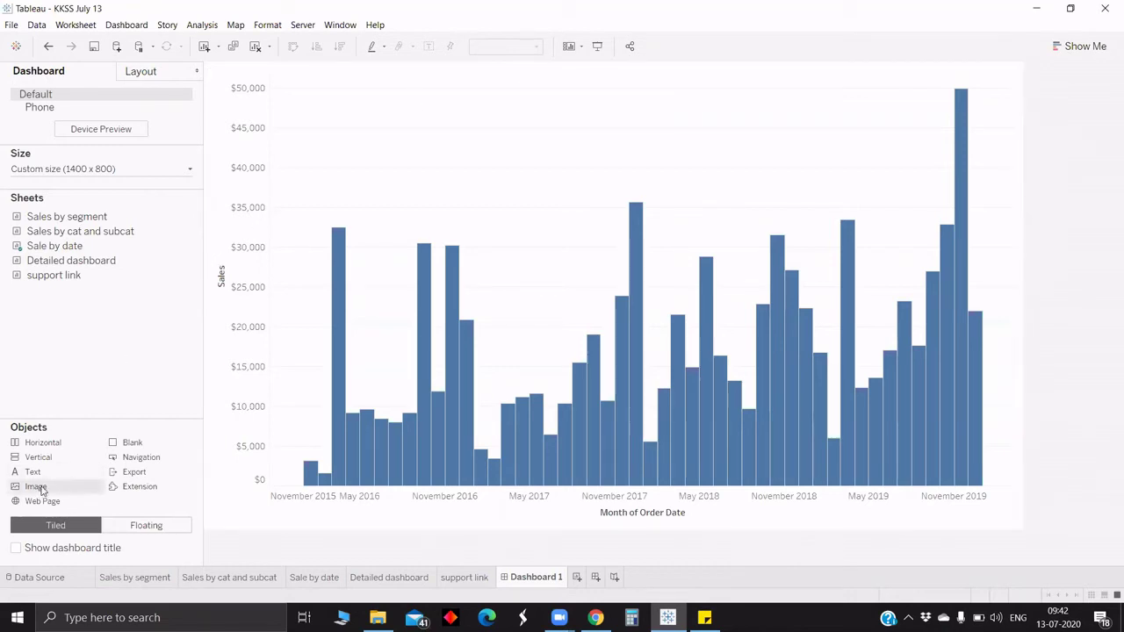
- Place an image object left of the Sale by date chart and choose Capture.PNG with Fit Image and Center Image enabled
{"action": "left_click_drag", "start_coordinate": [37, 492], "coordinate": [249, 400]}
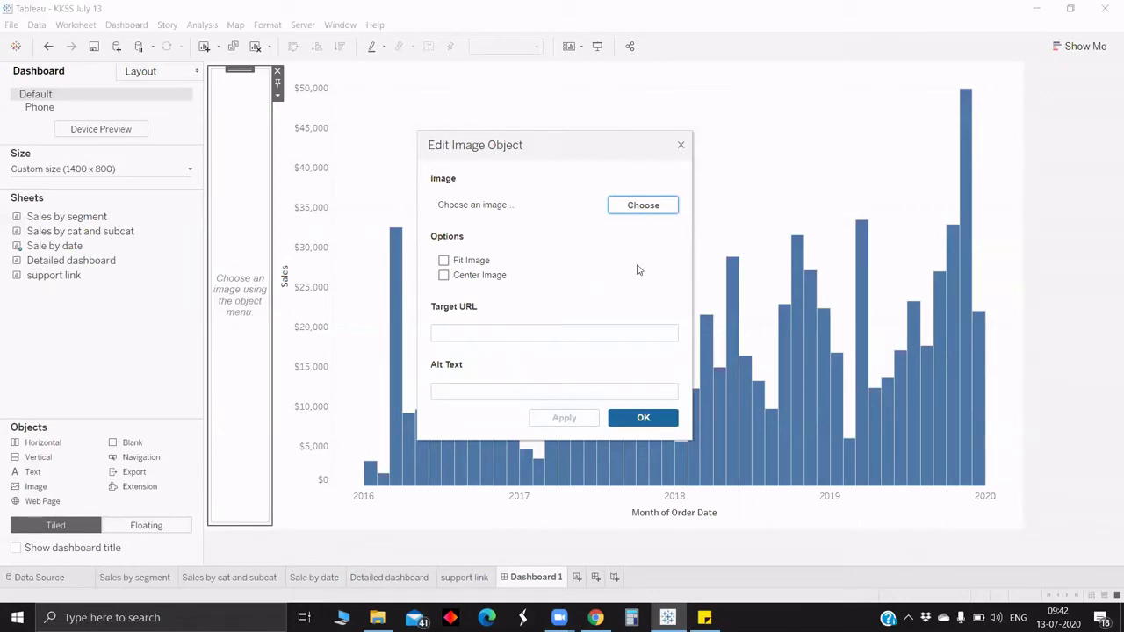
{"action": "left_click", "coordinate": [644, 205]}
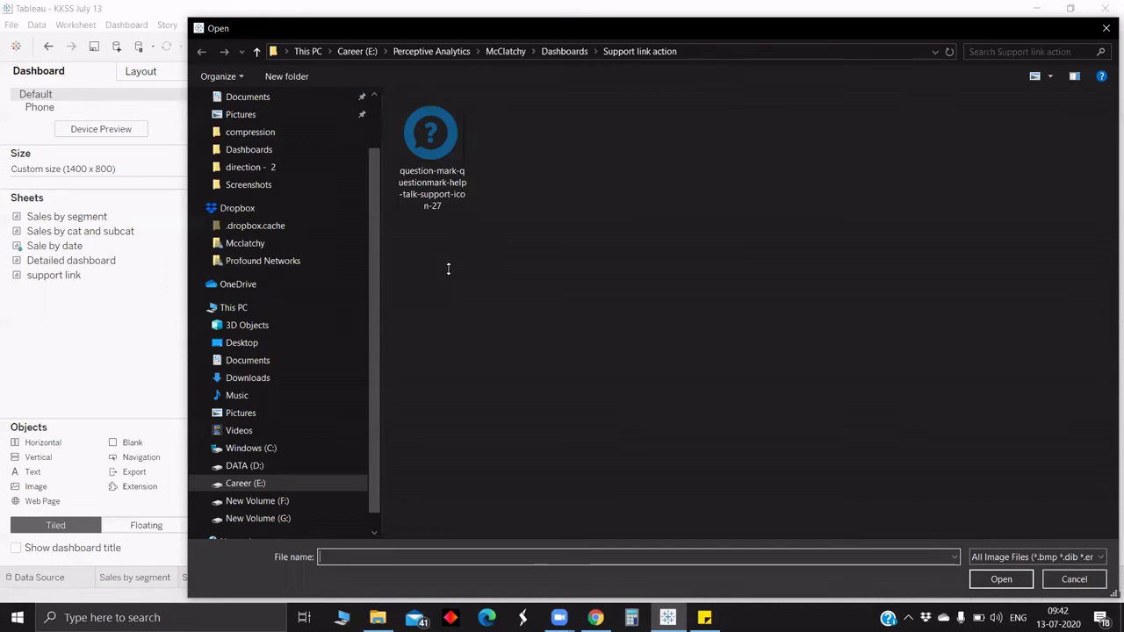
{"action": "key", "text": "Escape"}
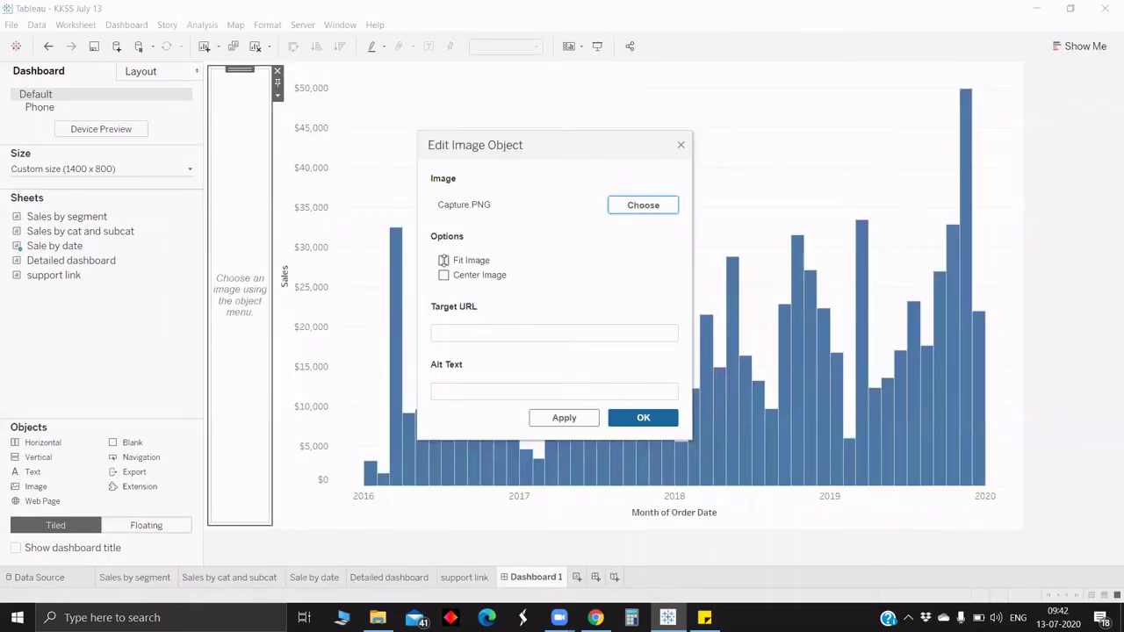
{"action": "left_click", "coordinate": [444, 261]}
{"action": "left_click", "coordinate": [472, 339]}
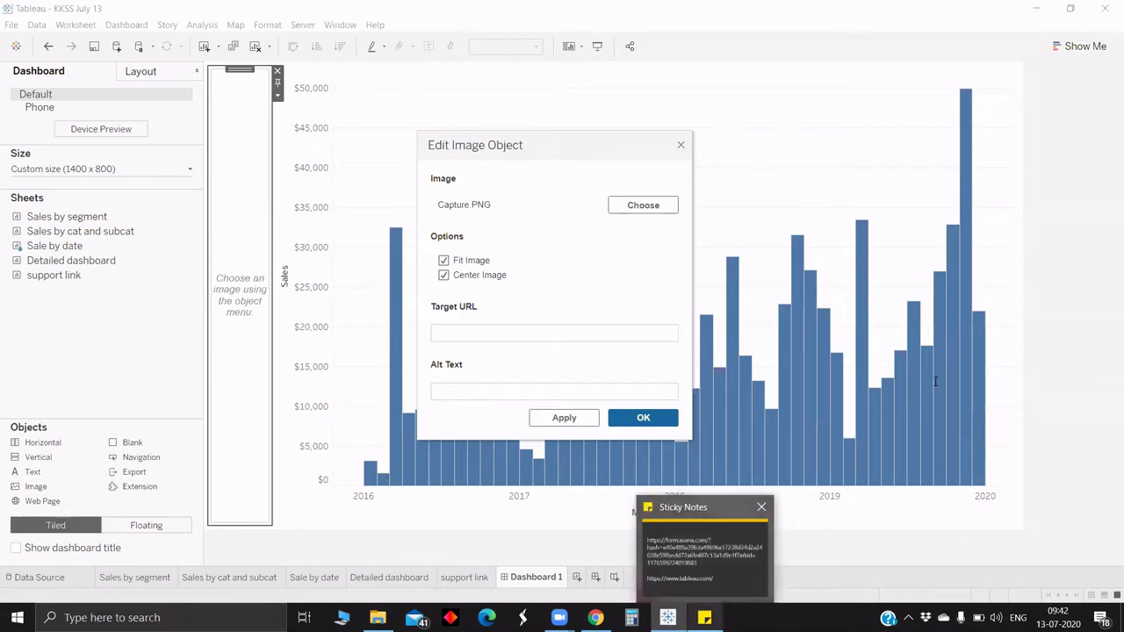
{"action": "left_click", "coordinate": [724, 584]}
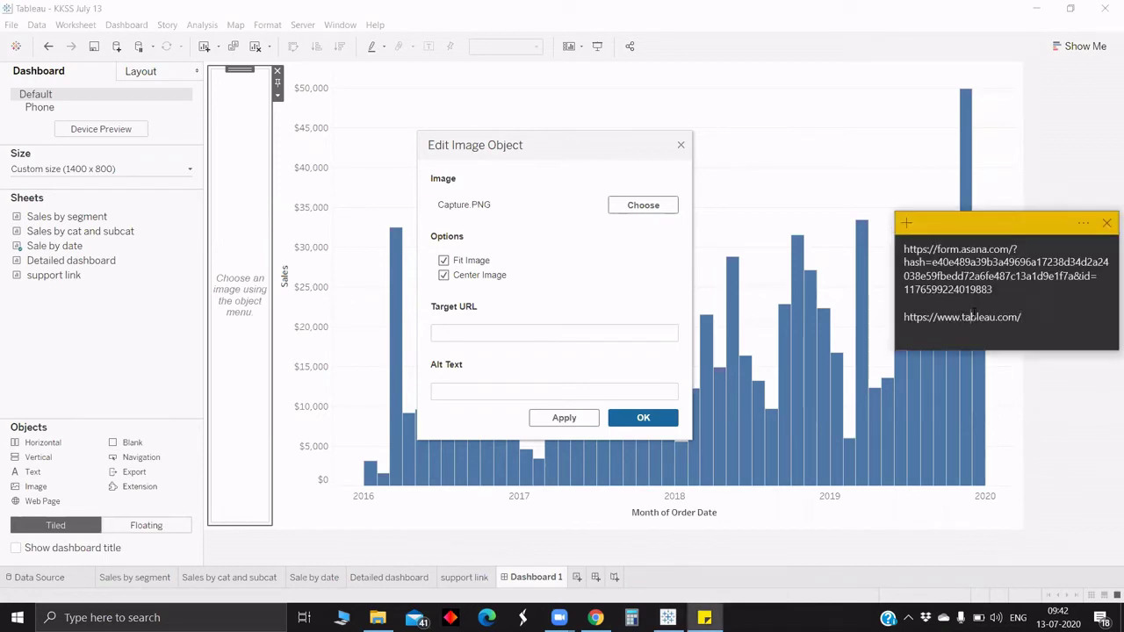
{"action": "triple_click", "coordinate": [973, 317]}
{"action": "key", "text": "ctrl+c"}
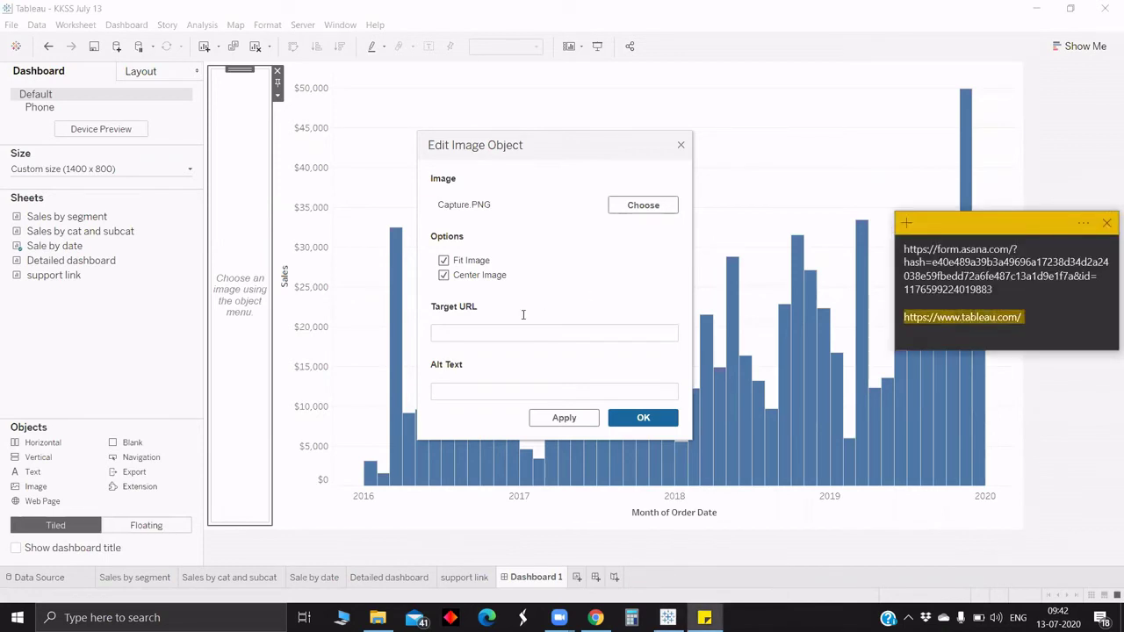
{"action": "left_click", "coordinate": [481, 333]}
{"action": "key", "text": "ctrl+v"}
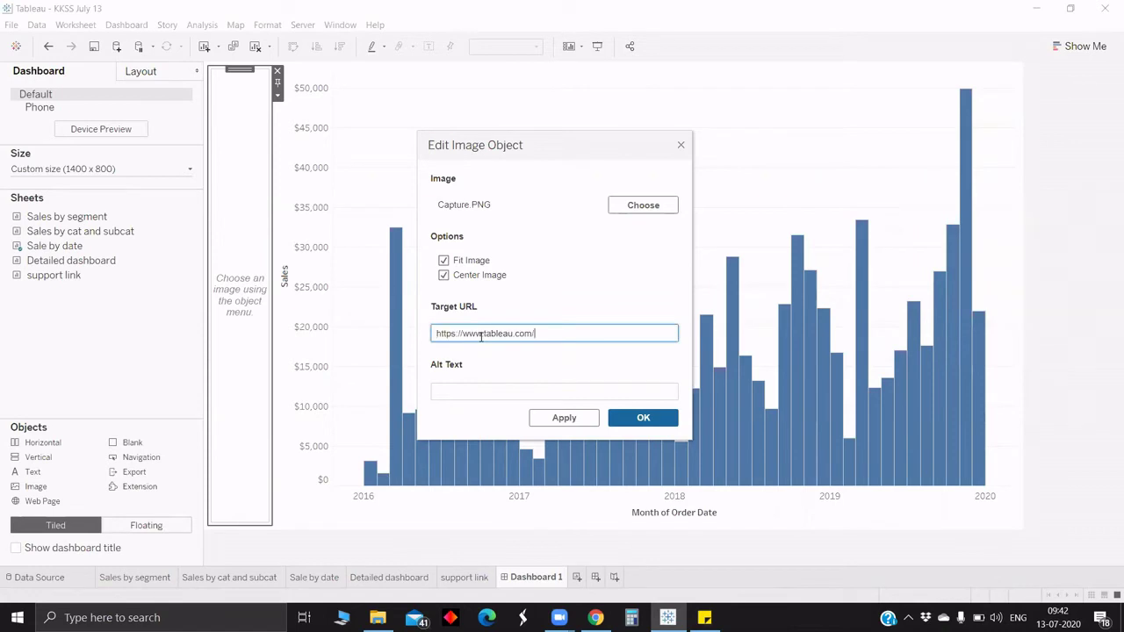
{"action": "left_click", "coordinate": [582, 418]}
{"action": "left_click", "coordinate": [616, 420]}
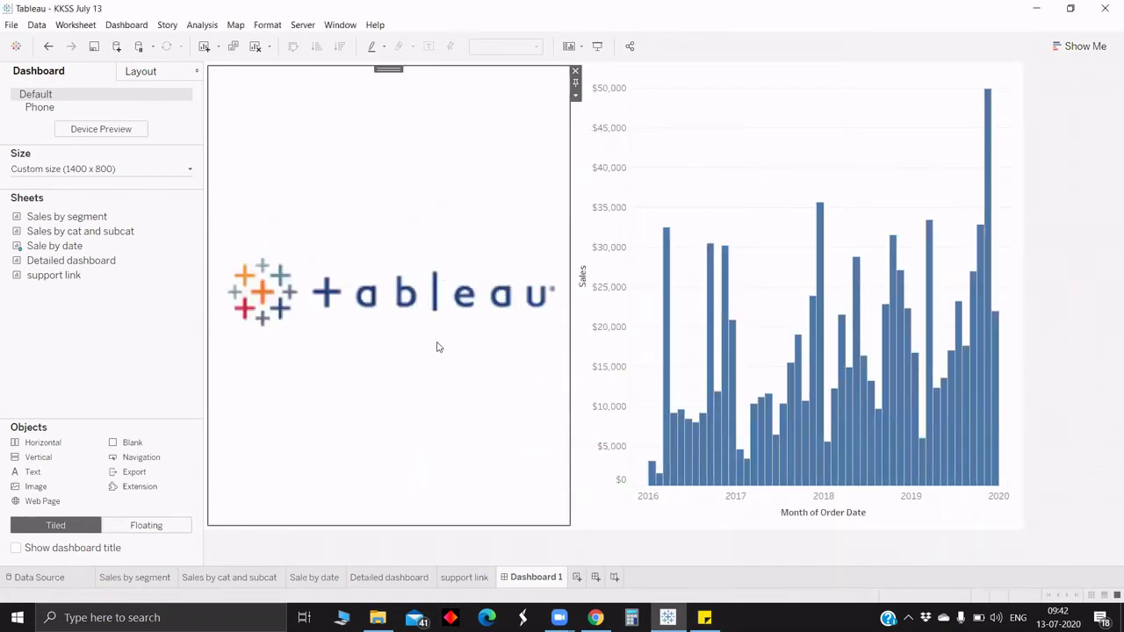
{"action": "left_click", "coordinate": [439, 342]}
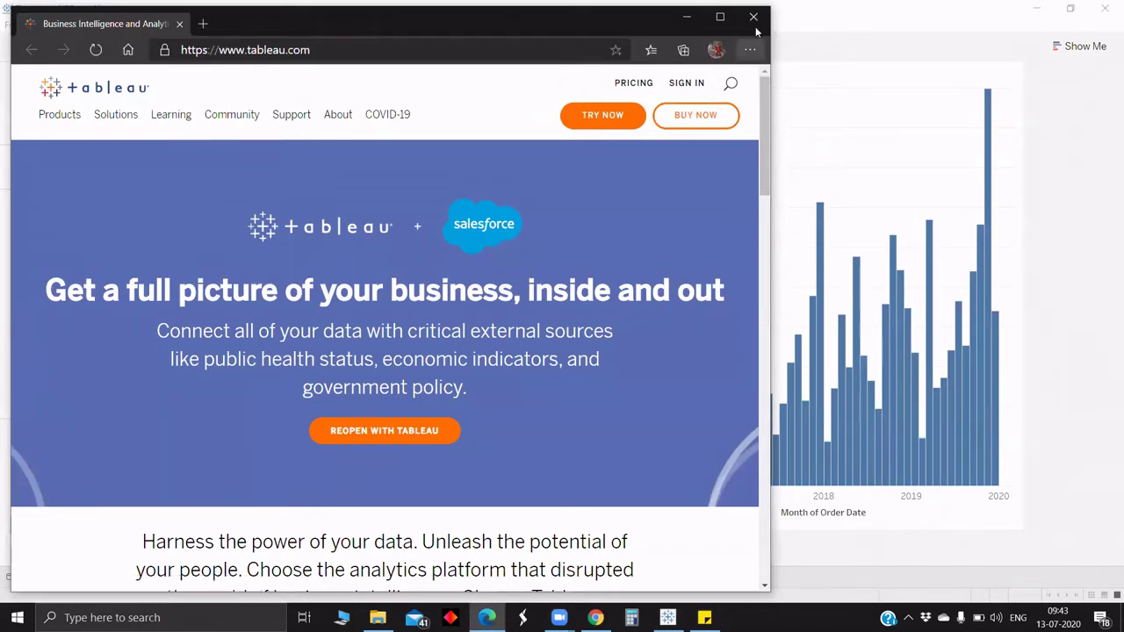
- Place an image object right of the Sale by date chart using Capture.PNG with Fit Image and Center Image enabled, and remove it
{"action": "left_click", "coordinate": [17, 494]}
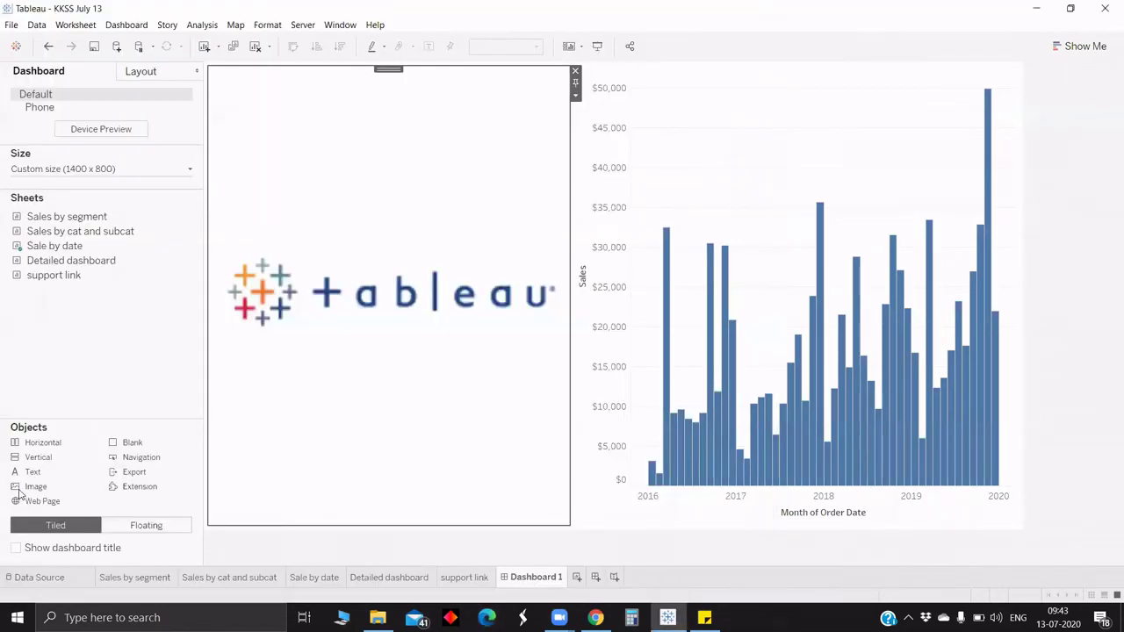
{"action": "key", "text": "ctrl+z"}
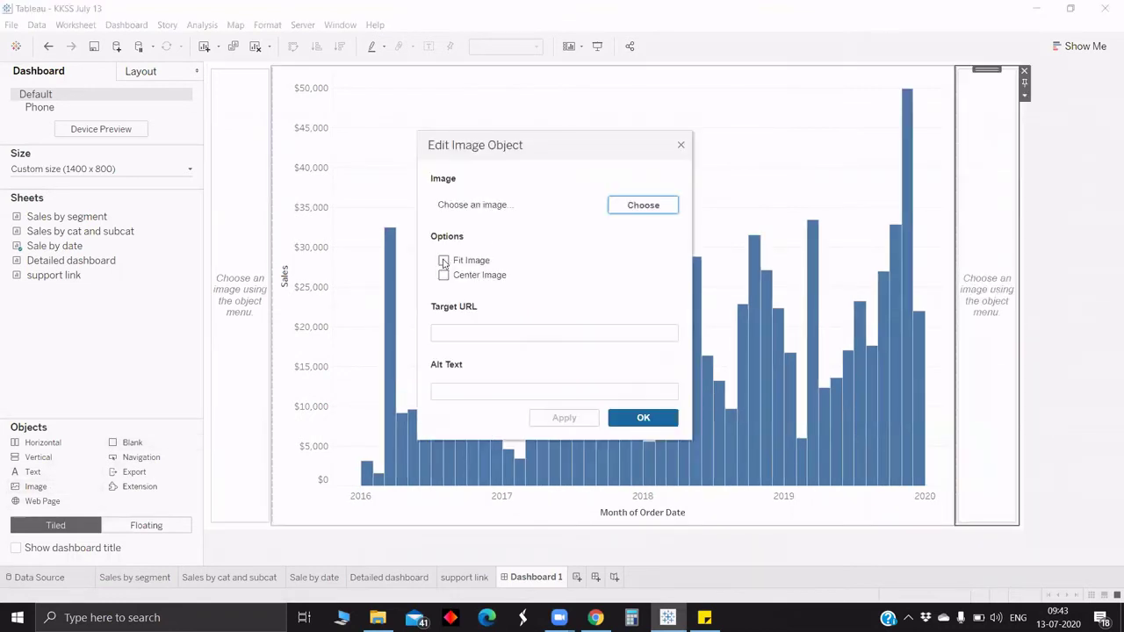
{"action": "left_click", "coordinate": [444, 261]}
{"action": "left_click", "coordinate": [444, 275]}
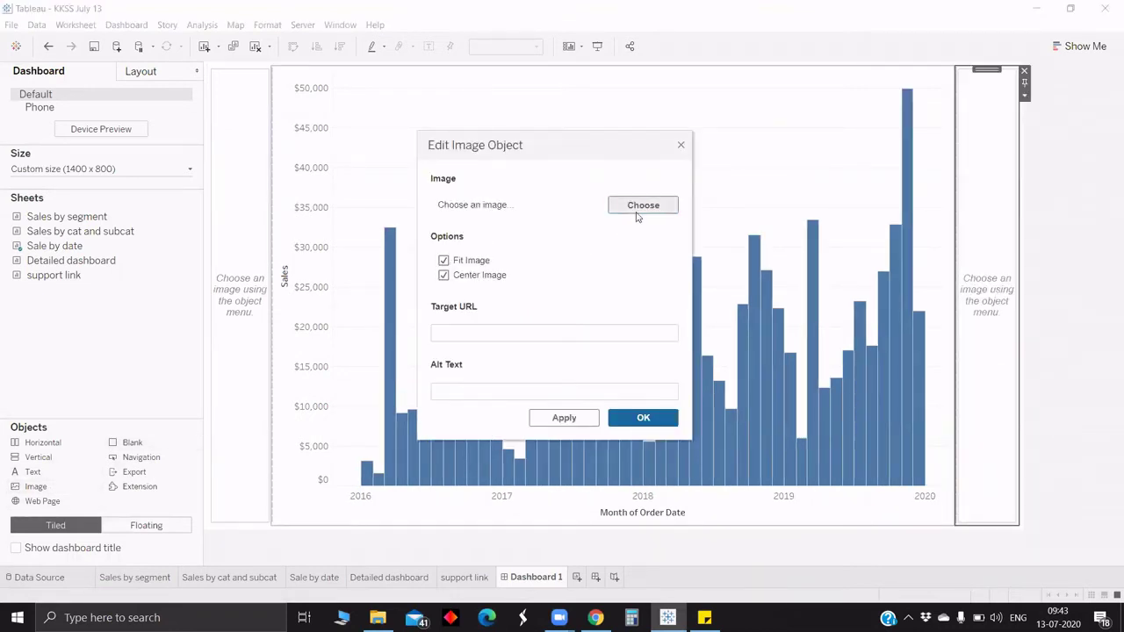
{"action": "left_click", "coordinate": [638, 217]}
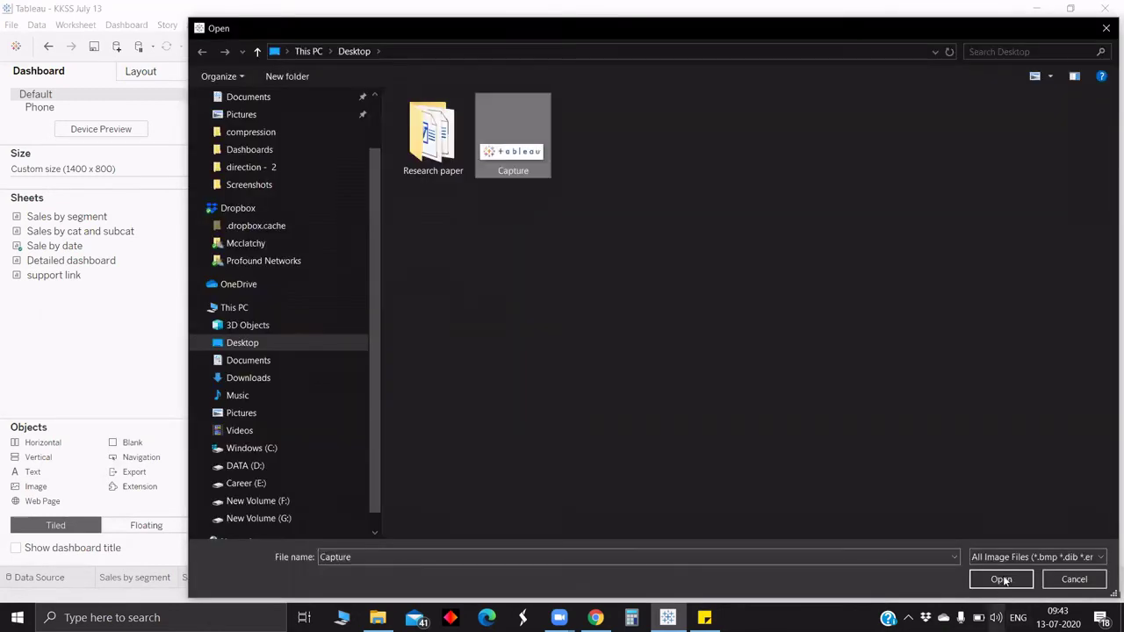
{"action": "key", "text": "Return"}
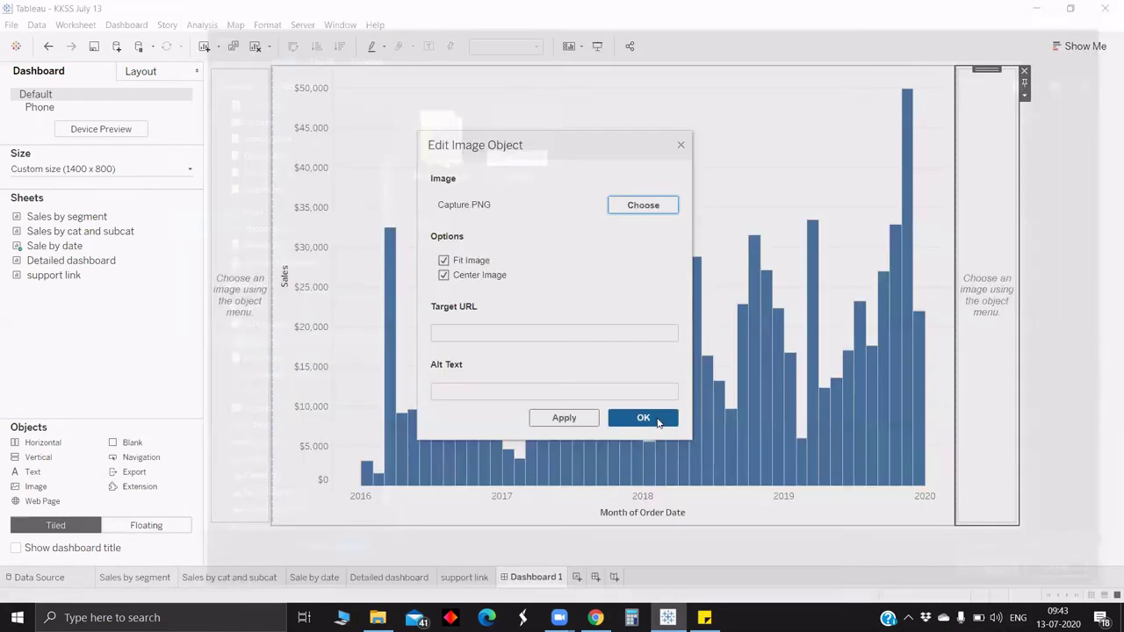
{"action": "key", "text": "Return"}
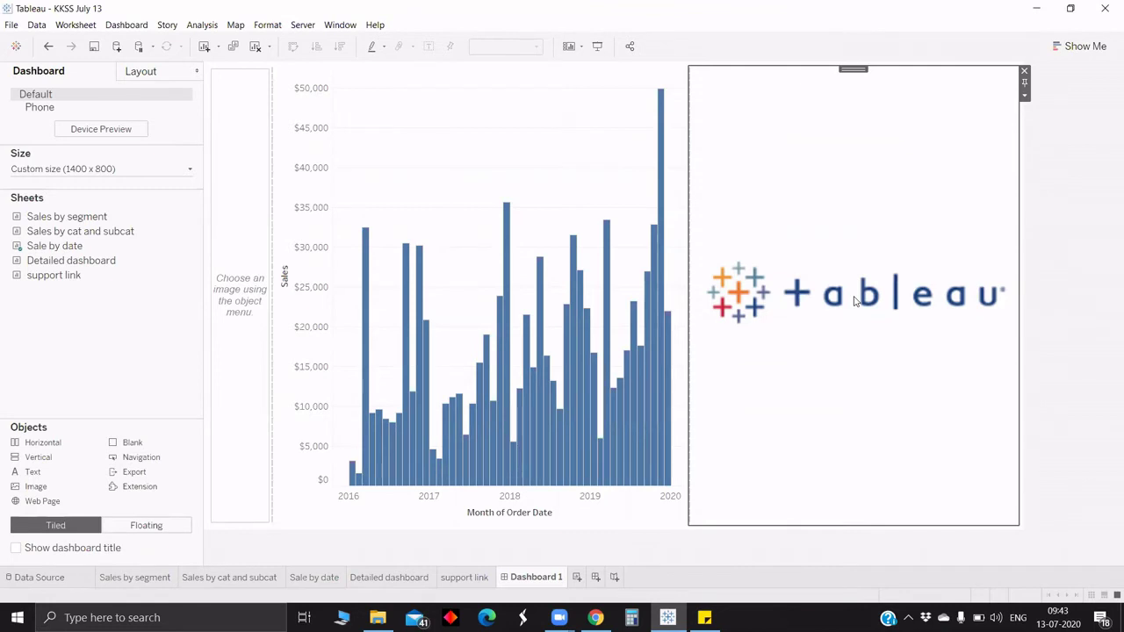
{"action": "left_click", "coordinate": [1025, 72]}
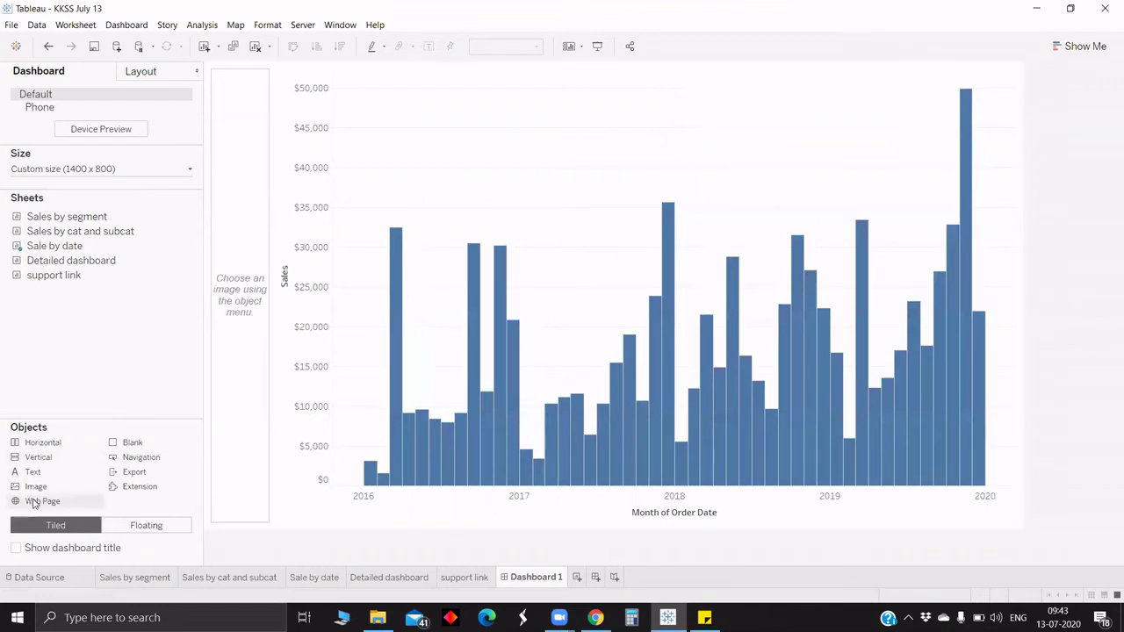
{"action": "left_click_drag", "start_coordinate": [33, 503], "coordinate": [604, 334]}
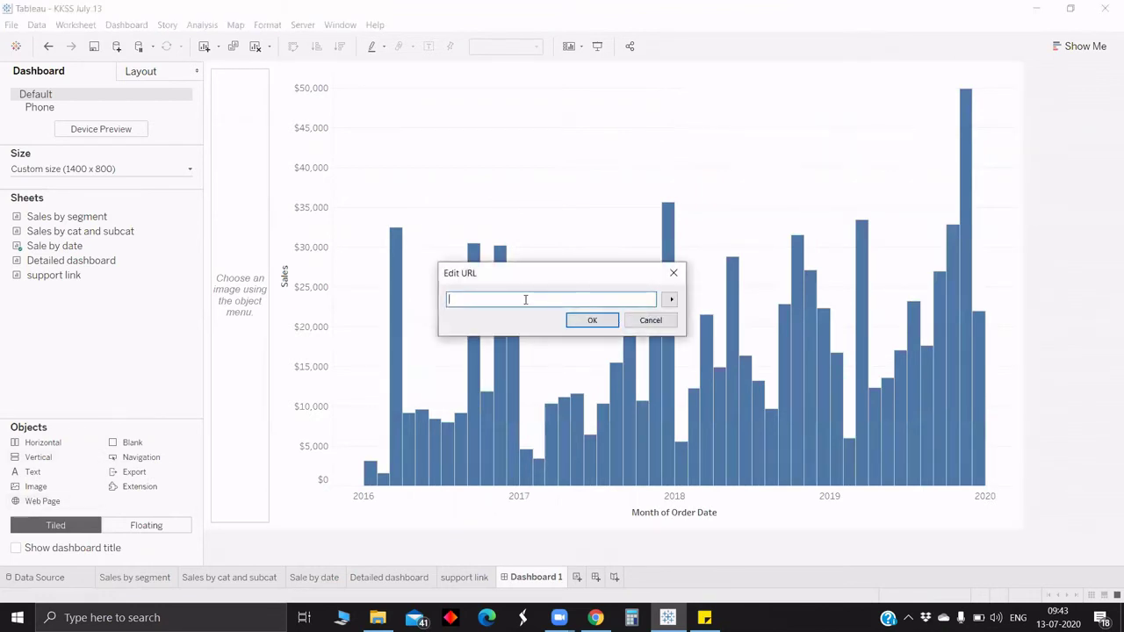
{"action": "type", "text": "https://www.tableau.com/"}
{"action": "left_click", "coordinate": [590, 321]}
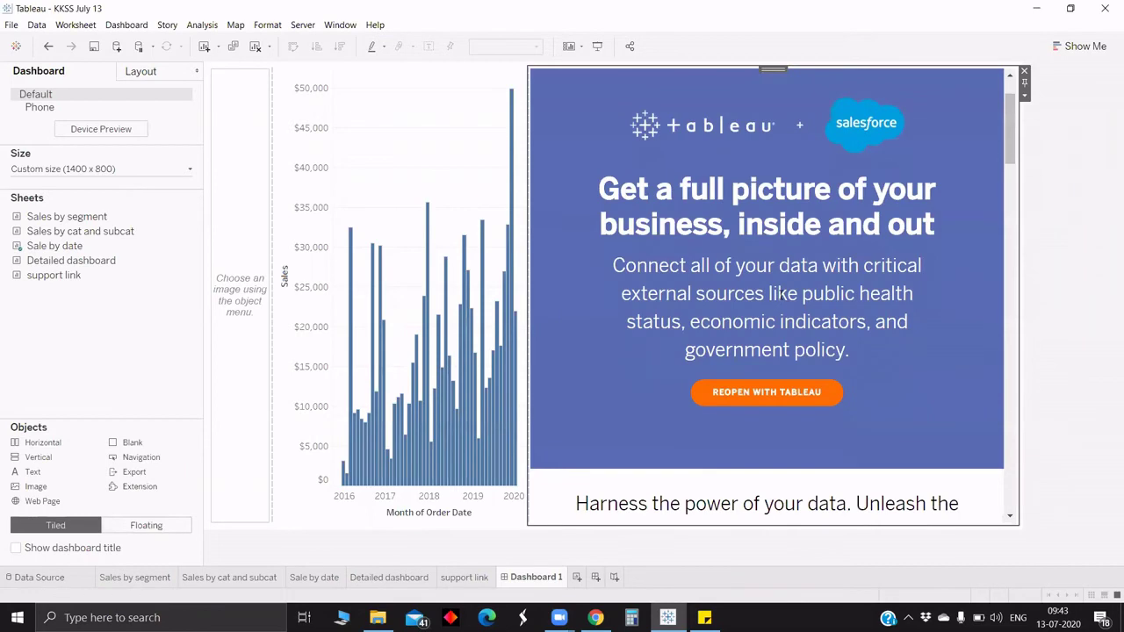
{"action": "scroll", "coordinate": [781, 296], "scroll_direction": "down", "scroll_amount": 2}
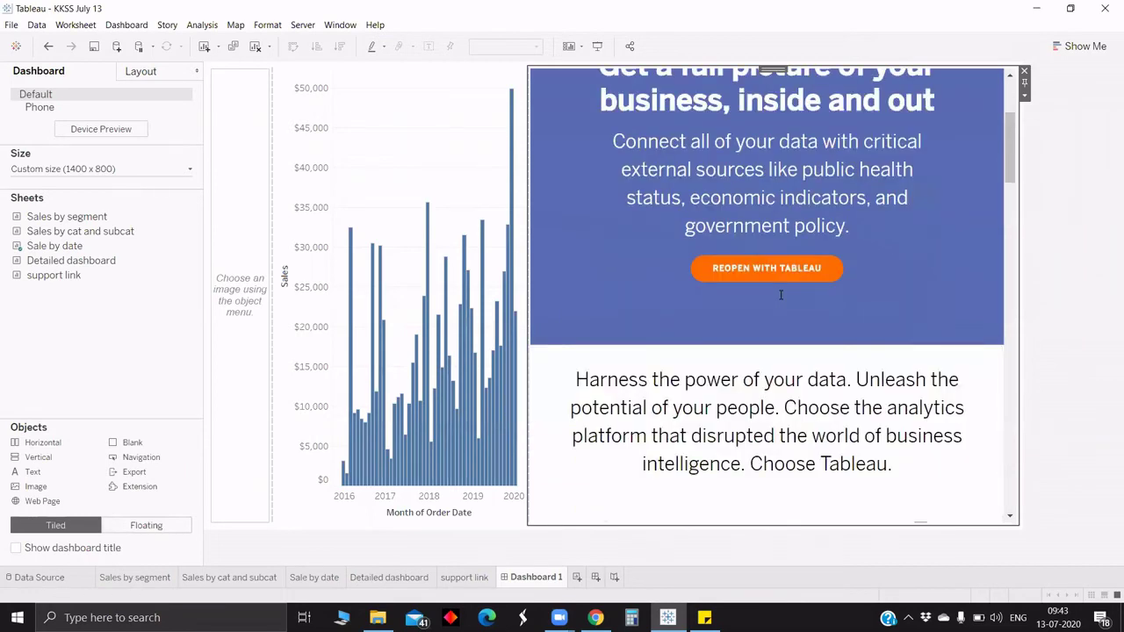
{"action": "scroll", "coordinate": [781, 296], "scroll_direction": "down", "scroll_amount": 3}
{"action": "scroll", "coordinate": [781, 295], "scroll_direction": "down", "scroll_amount": 5}
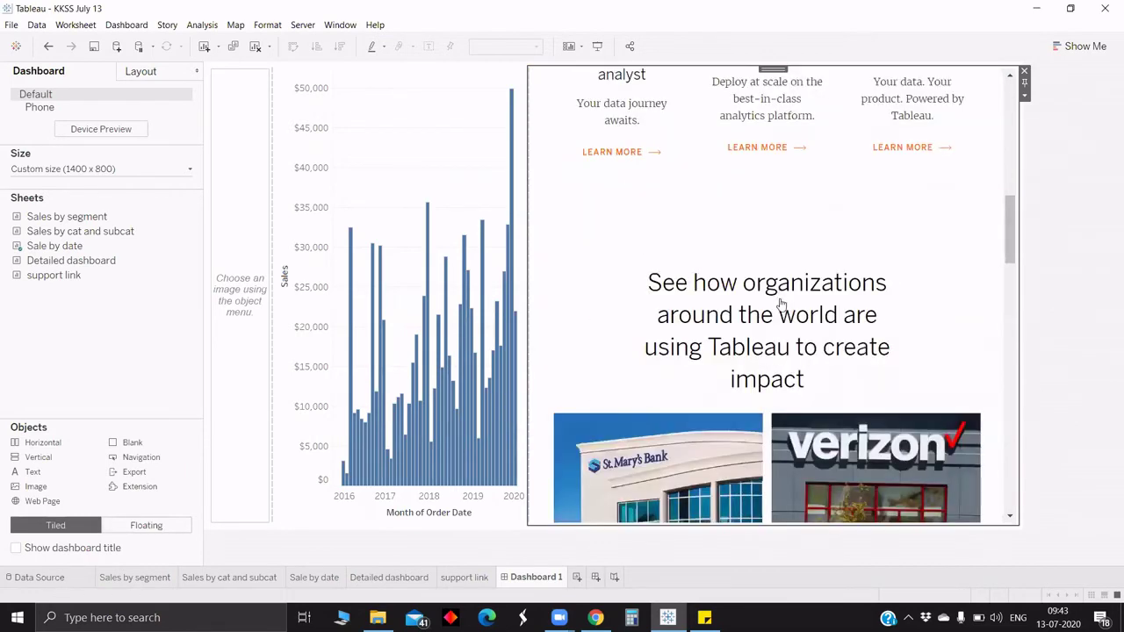
{"action": "scroll", "coordinate": [781, 303], "scroll_direction": "down", "scroll_amount": 4}
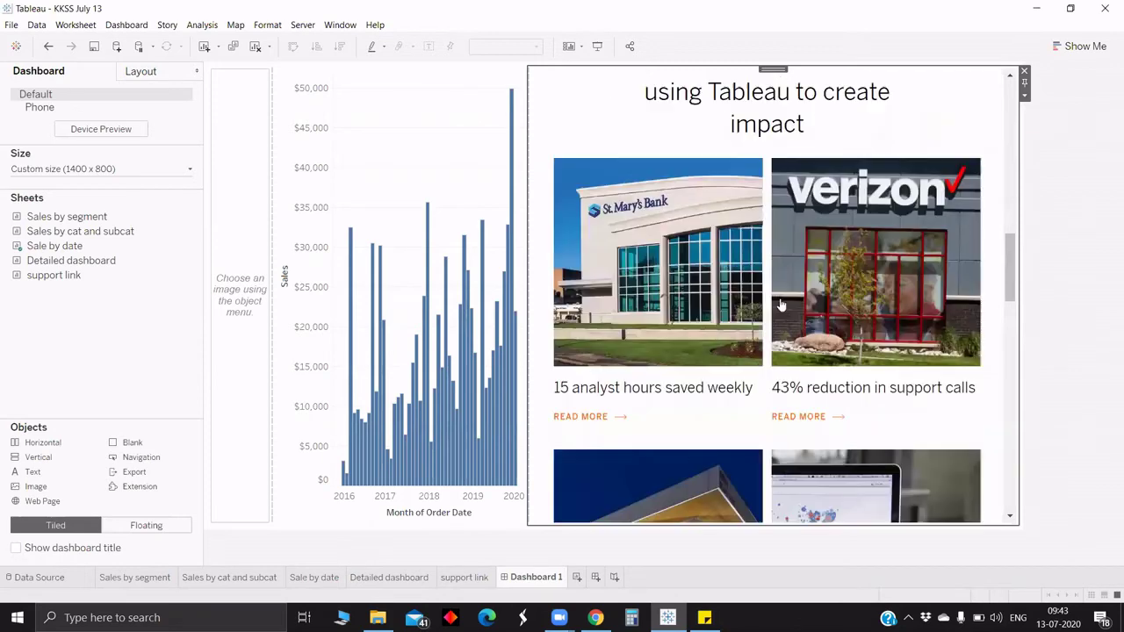
- Remove the web page object and delete the Dashboard 1 dashboard
{"action": "left_click", "coordinate": [1024, 72]}
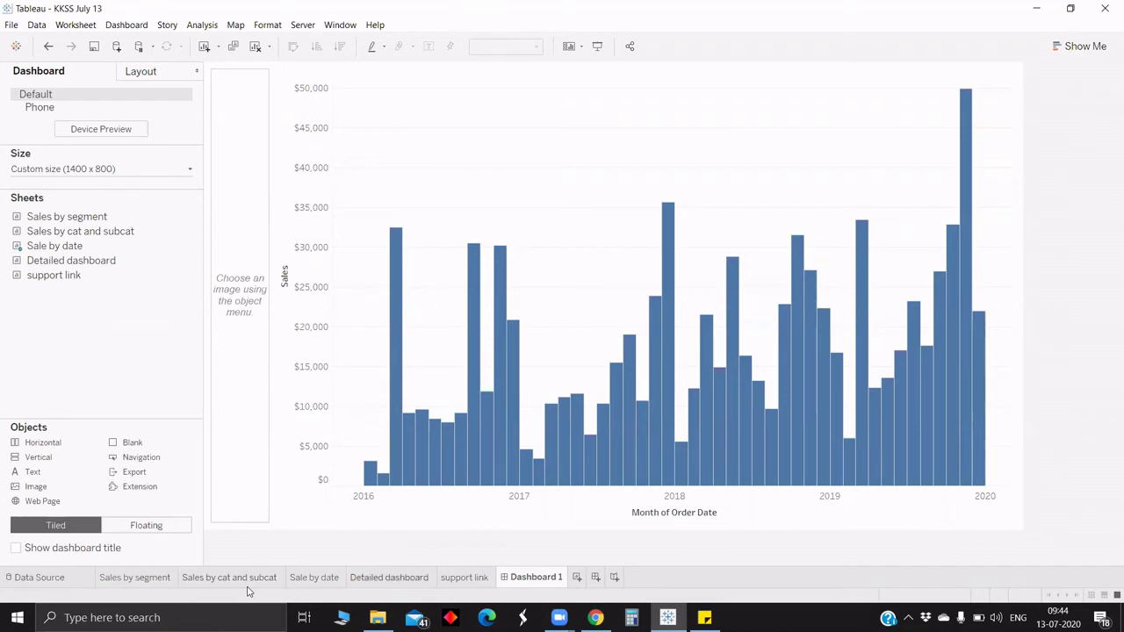
{"action": "mouse_move", "coordinate": [647, 462]}
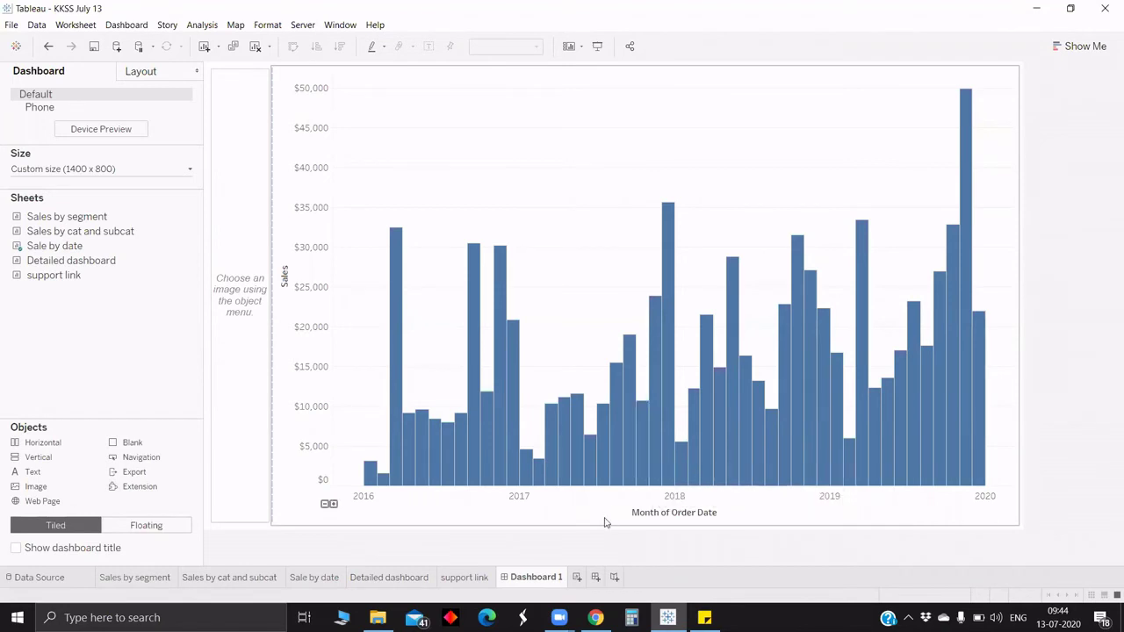
{"action": "right_click", "coordinate": [528, 577]}
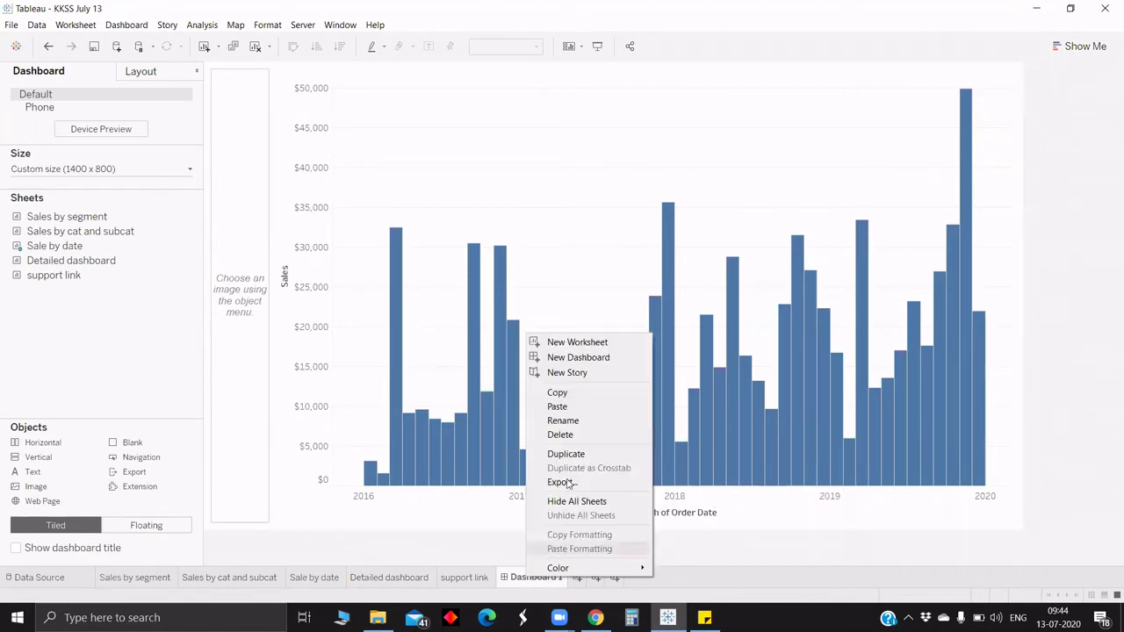
{"action": "left_click", "coordinate": [574, 436]}
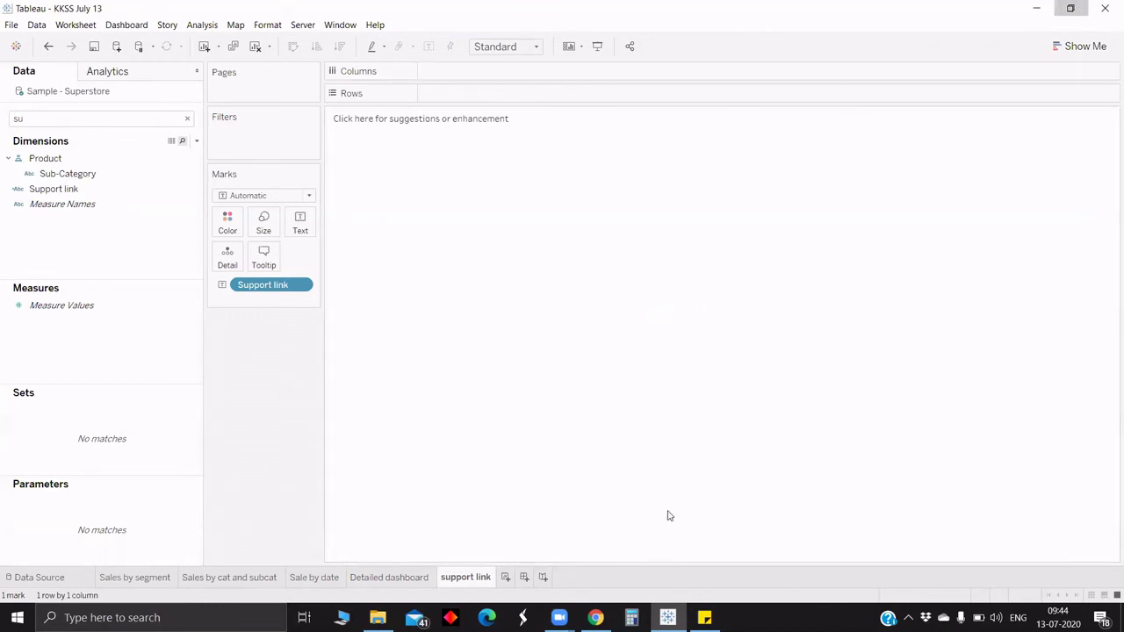
- Create a new dashboard and set its fixed width to 1400 px
{"action": "key", "text": "super+Down"}
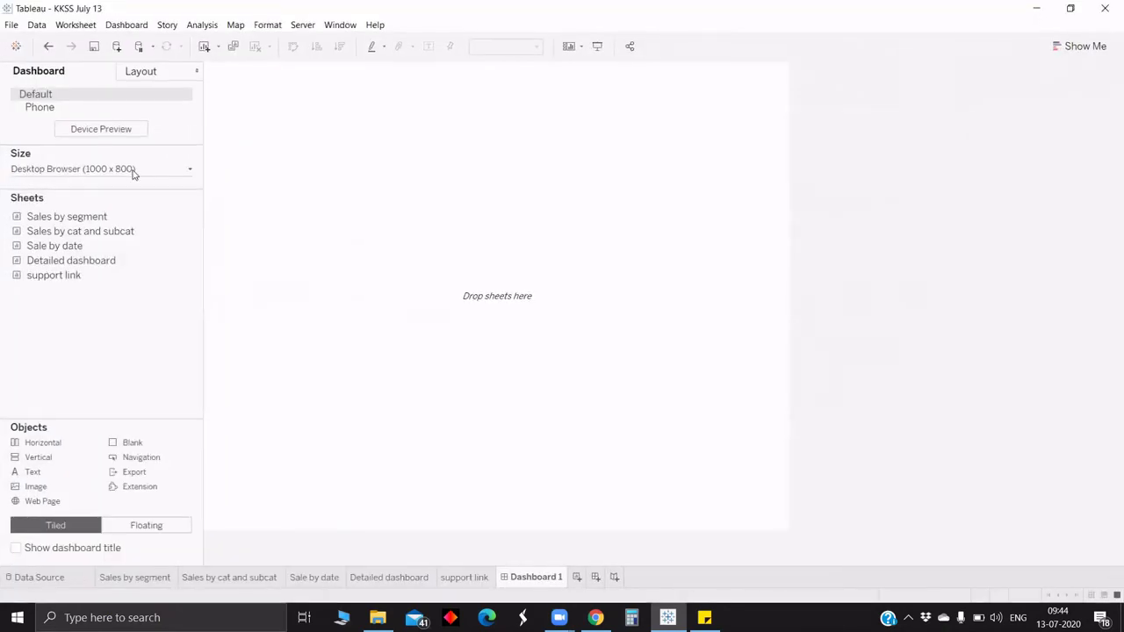
{"action": "left_click", "coordinate": [132, 173]}
{"action": "left_click", "coordinate": [31, 249]}
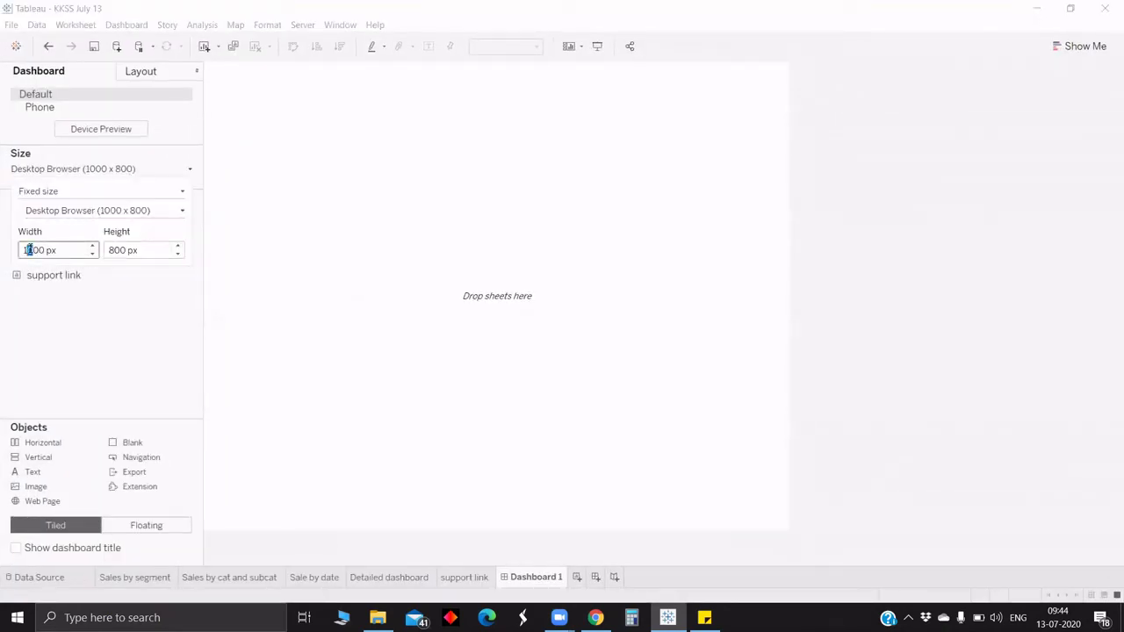
{"action": "type", "text": "4"}
{"action": "key", "text": "Return"}
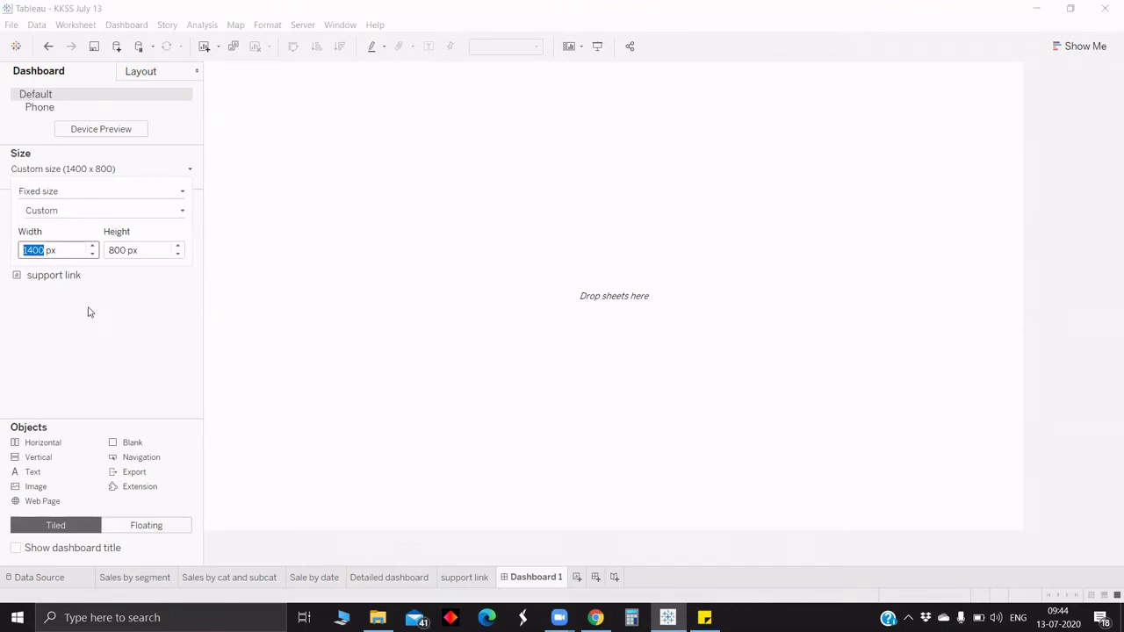
{"action": "left_click", "coordinate": [77, 349]}
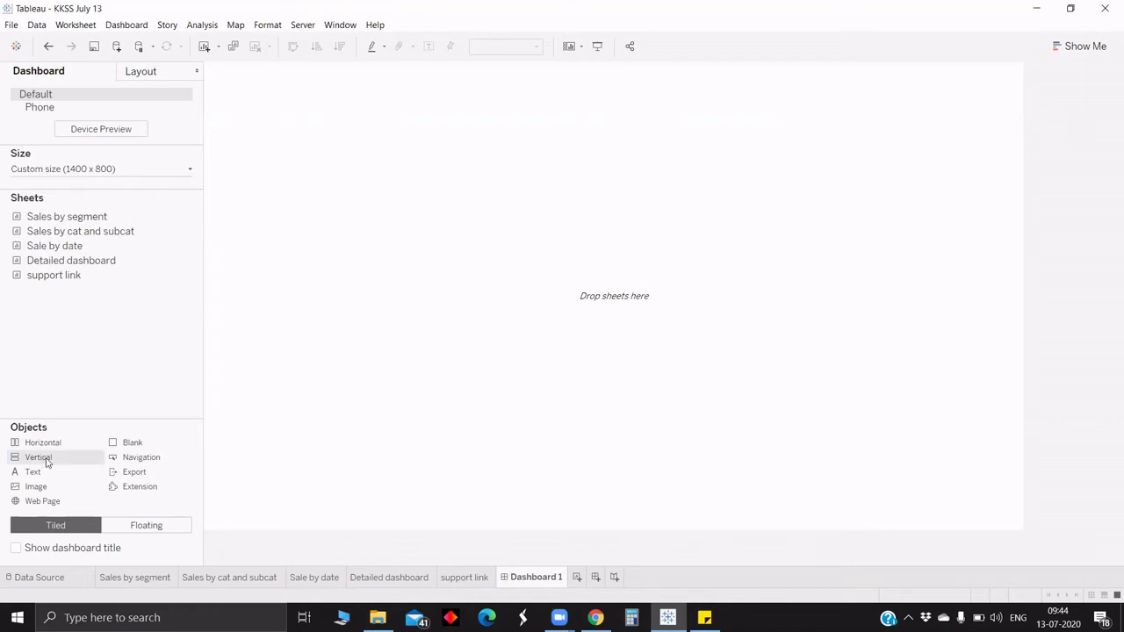
- Add a vertical container to the empty dashboard and place a blank object inside it
{"action": "left_click_drag", "start_coordinate": [47, 463], "coordinate": [421, 354]}
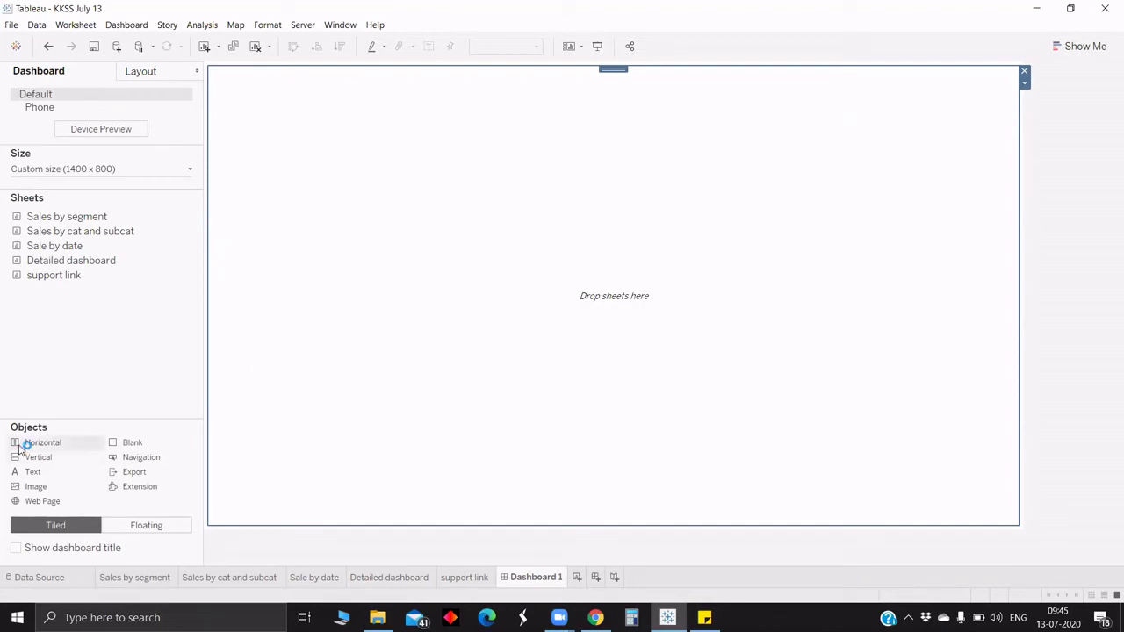
{"action": "left_click", "coordinate": [321, 361]}
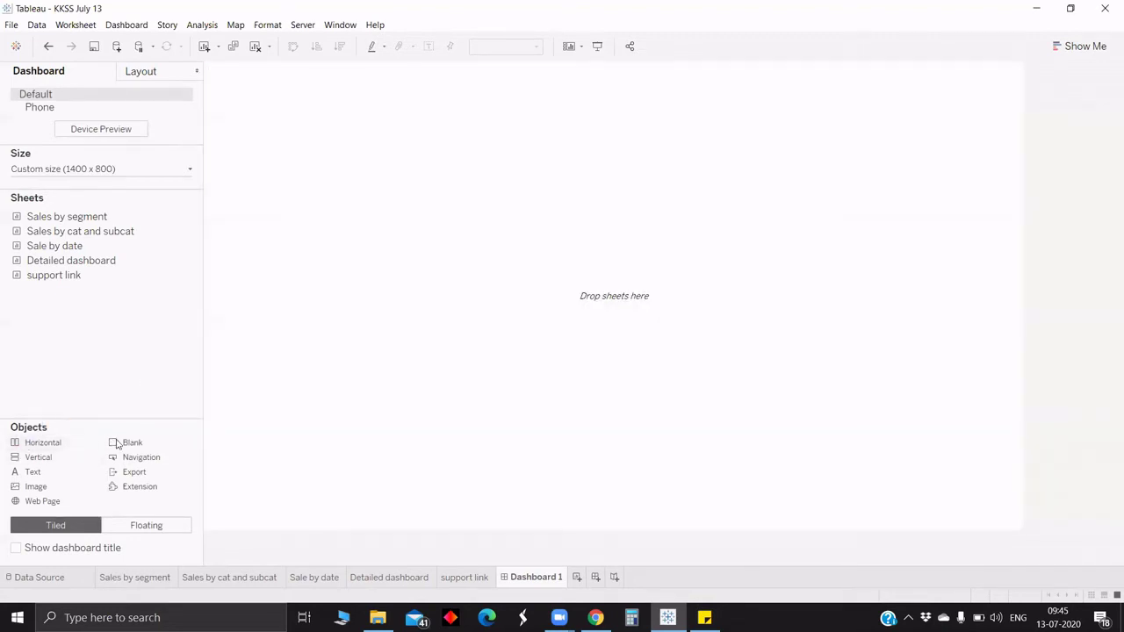
{"action": "left_click_drag", "start_coordinate": [390, 453], "coordinate": [430, 454]}
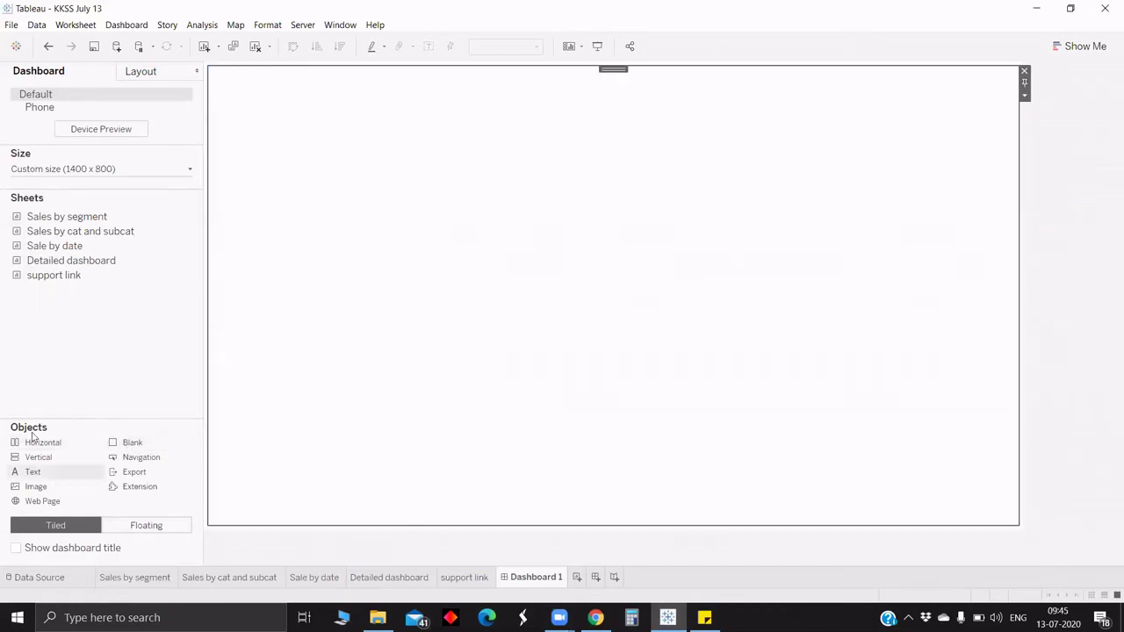
- Place a horizontal container above the blank object and set its height to 50 pixels
{"action": "left_click_drag", "start_coordinate": [32, 445], "coordinate": [378, 109]}
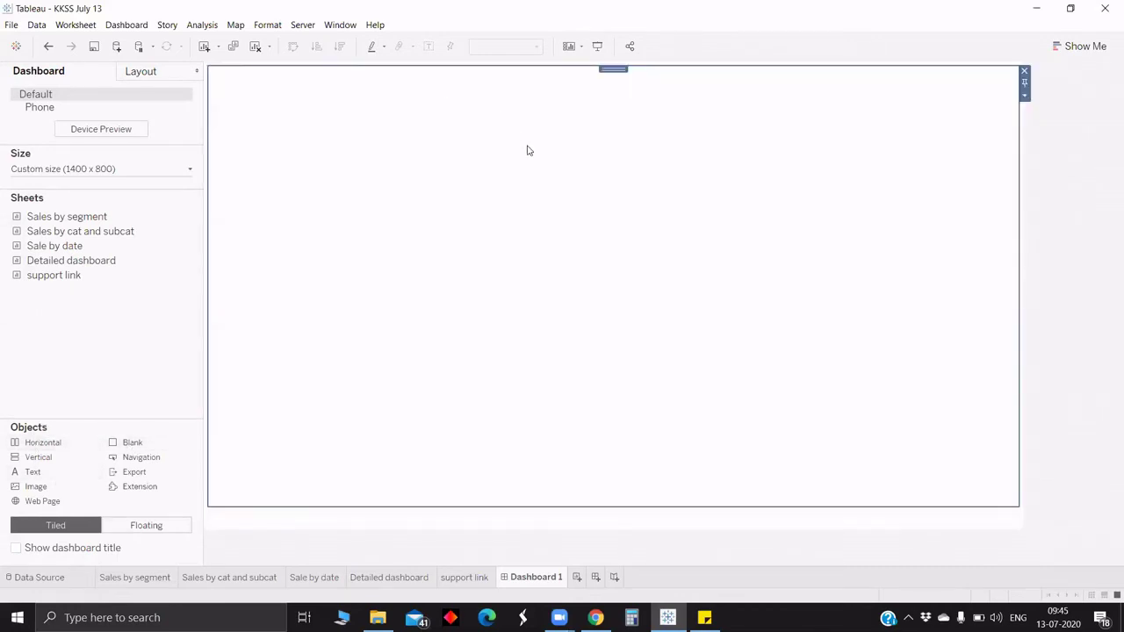
{"action": "left_click", "coordinate": [1024, 97]}
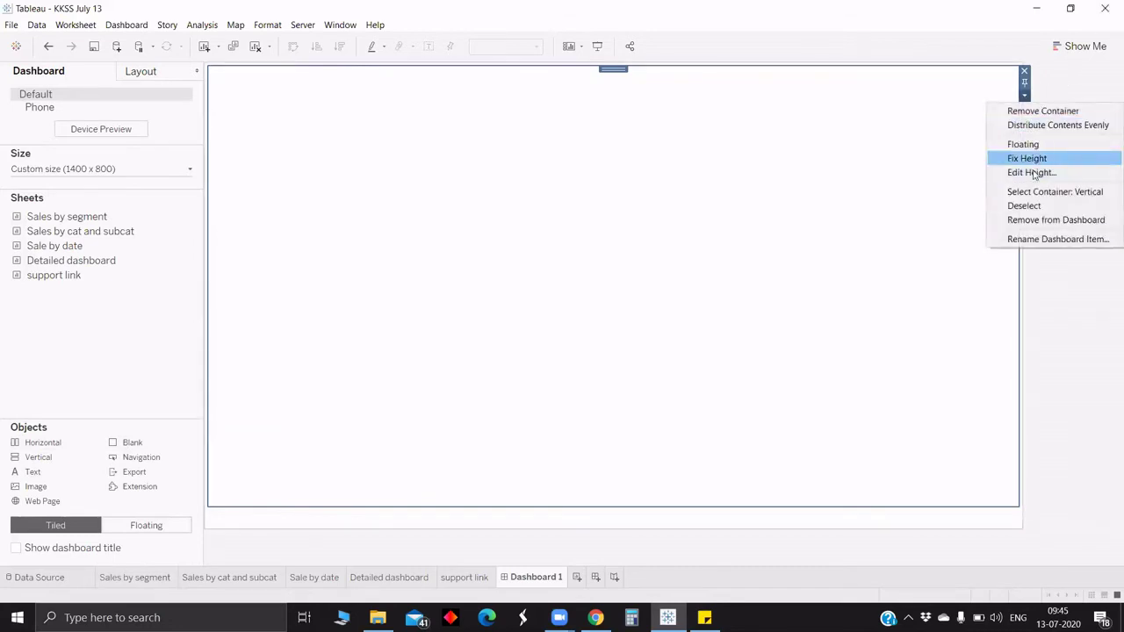
{"action": "left_click", "coordinate": [1032, 172]}
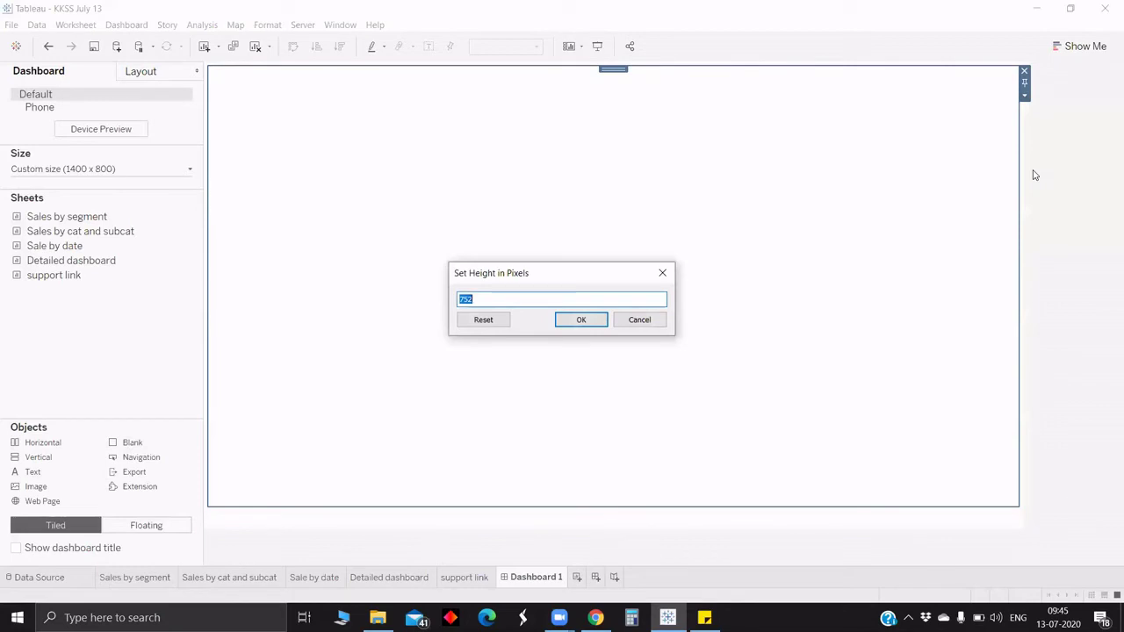
{"action": "type", "text": "50"}
{"action": "key", "text": "Return"}
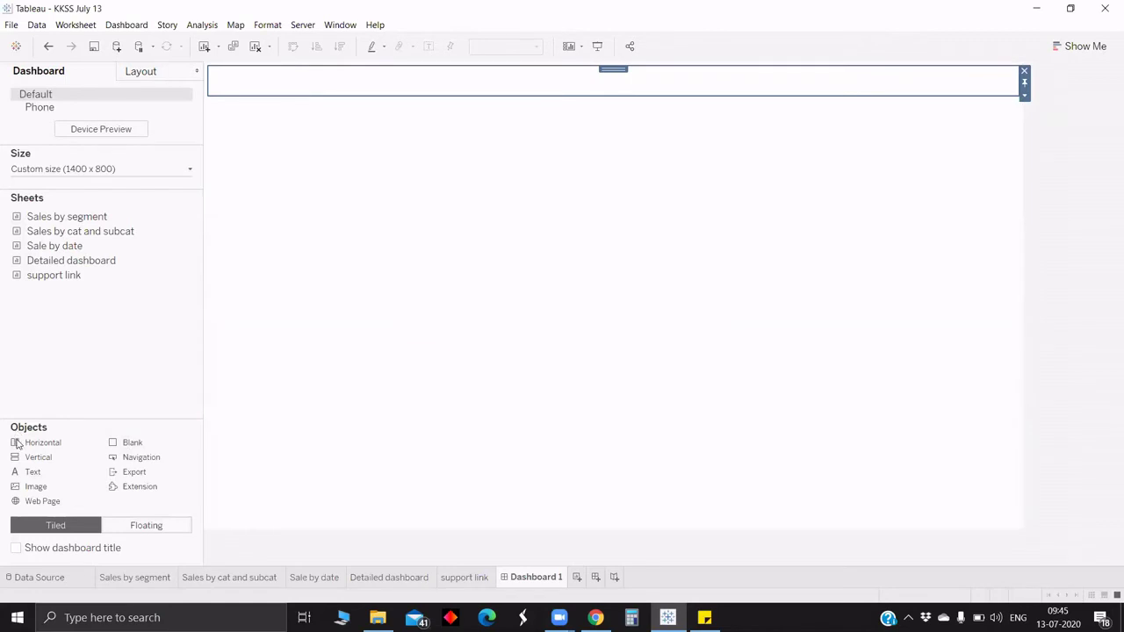
- Place a second horizontal container below the 50-pixel one and fix its height so it ends around the middle of the dashboard
{"action": "left_click_drag", "start_coordinate": [21, 450], "coordinate": [432, 183]}
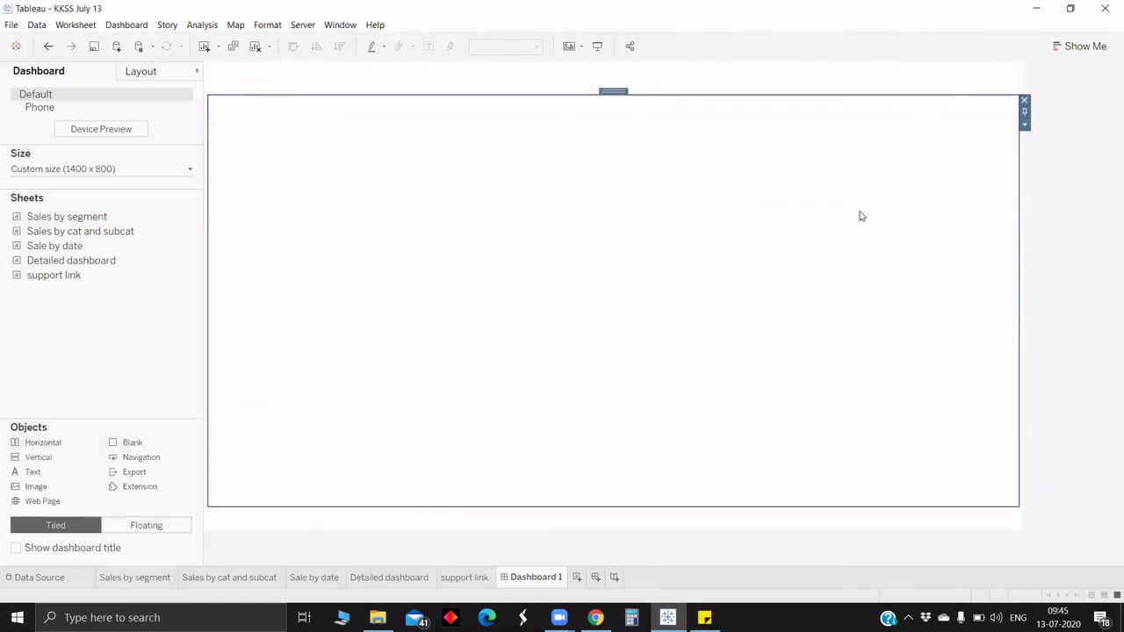
{"action": "left_click", "coordinate": [1024, 125]}
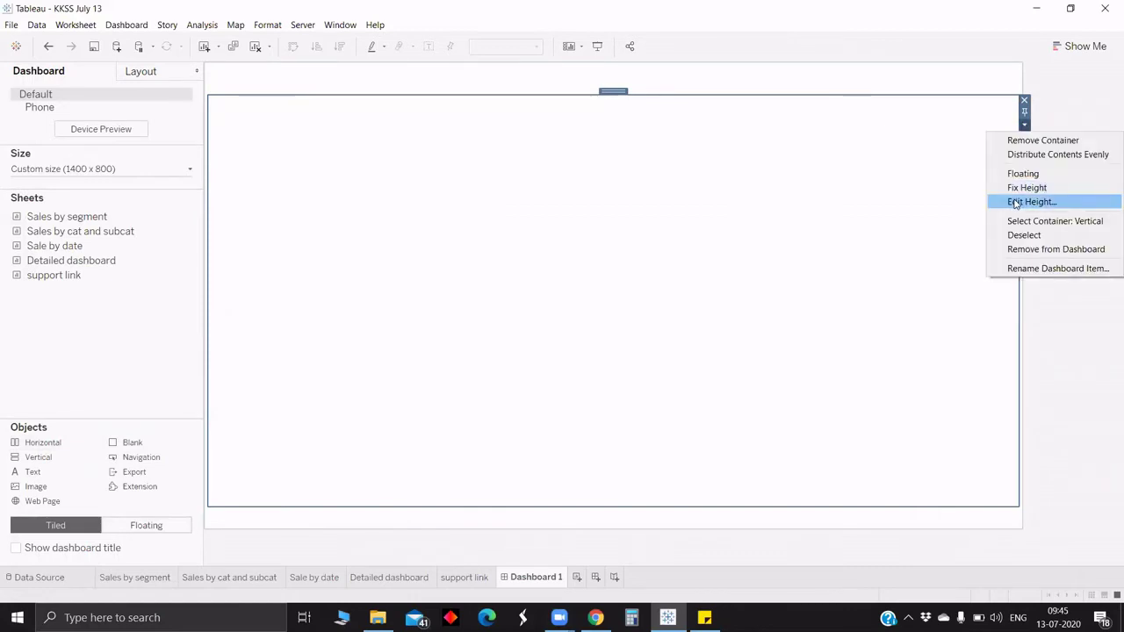
{"action": "left_click", "coordinate": [1015, 203]}
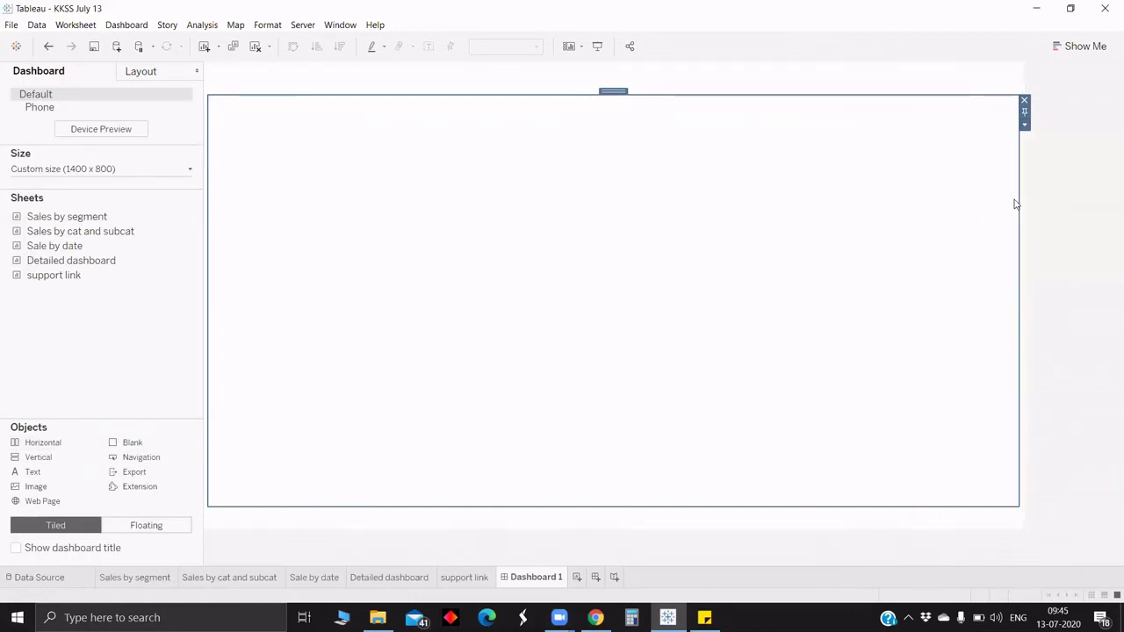
{"action": "type", "text": "3"}
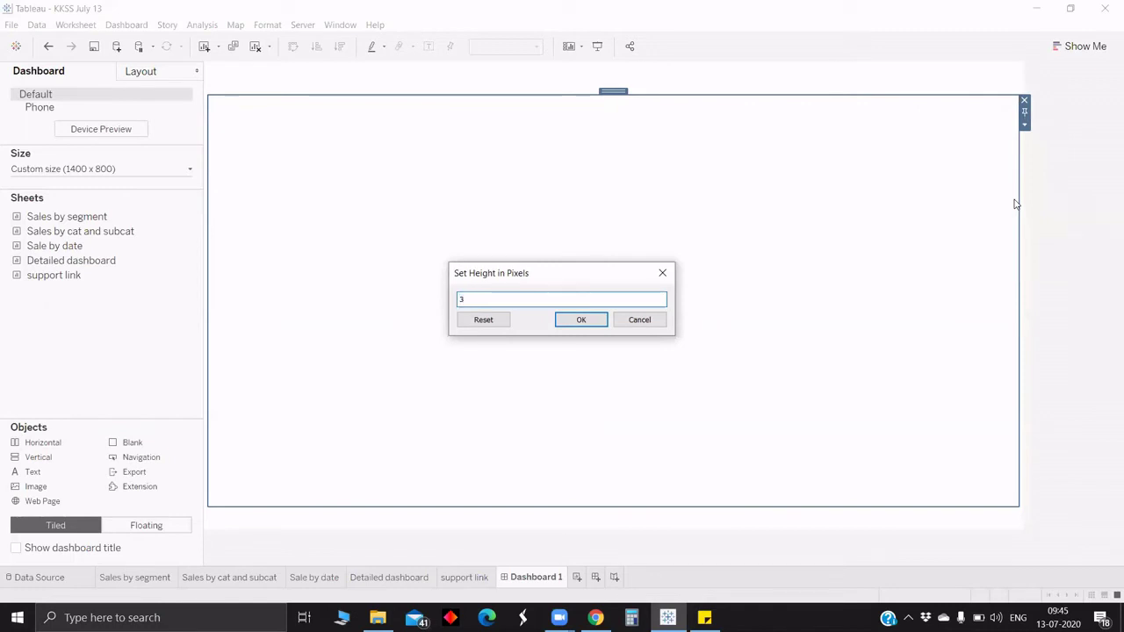
{"action": "key", "text": "Return"}
- Place a third horizontal container between the second one and the blank object, and remove the blank object
{"action": "left_click", "coordinate": [873, 329]}
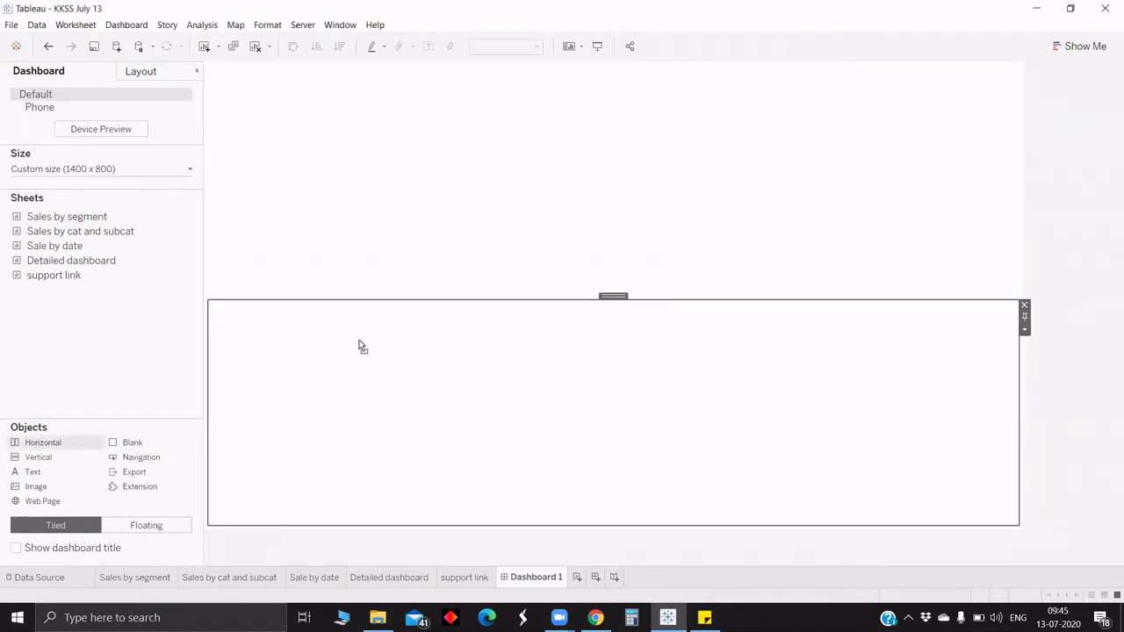
{"action": "left_click_drag", "start_coordinate": [359, 342], "coordinate": [503, 522]}
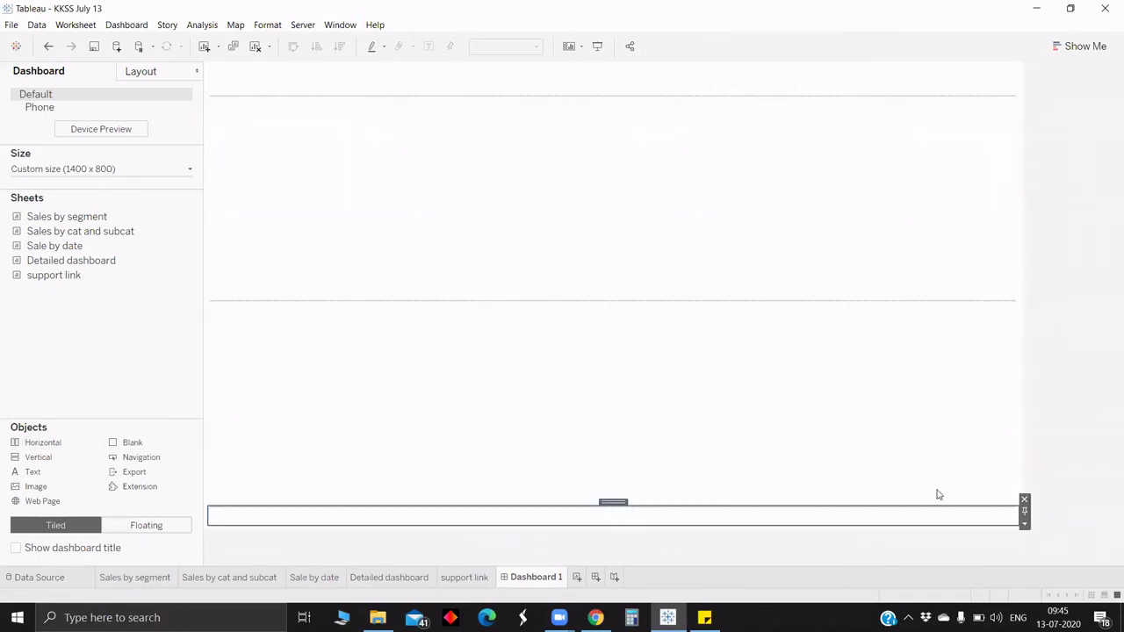
{"action": "left_click", "coordinate": [1024, 500]}
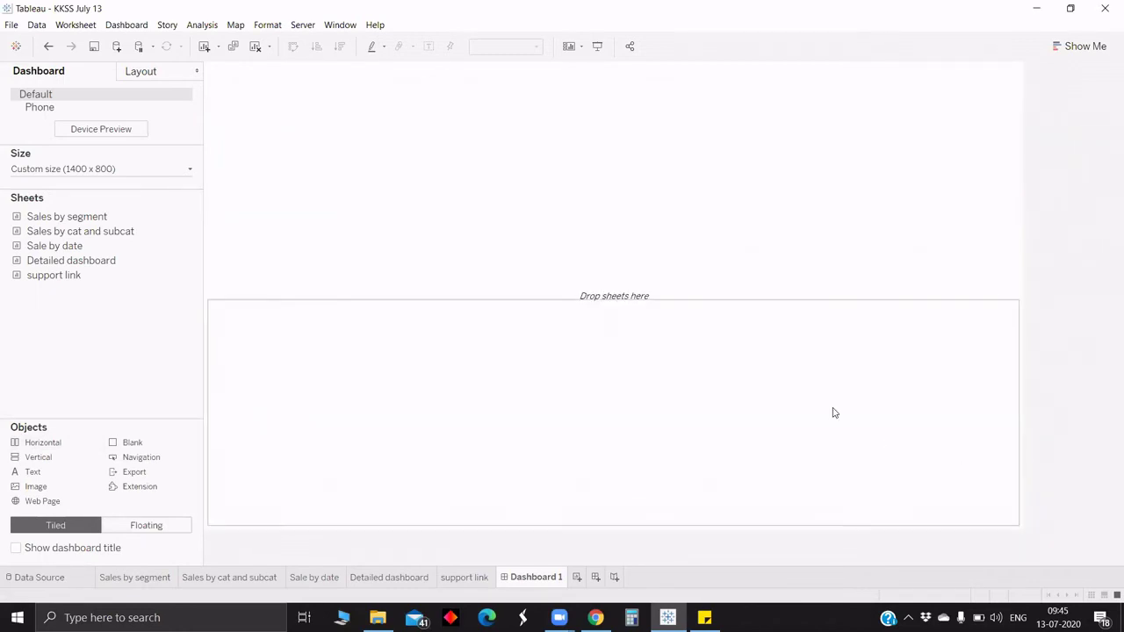
{"action": "left_click", "coordinate": [881, 167]}
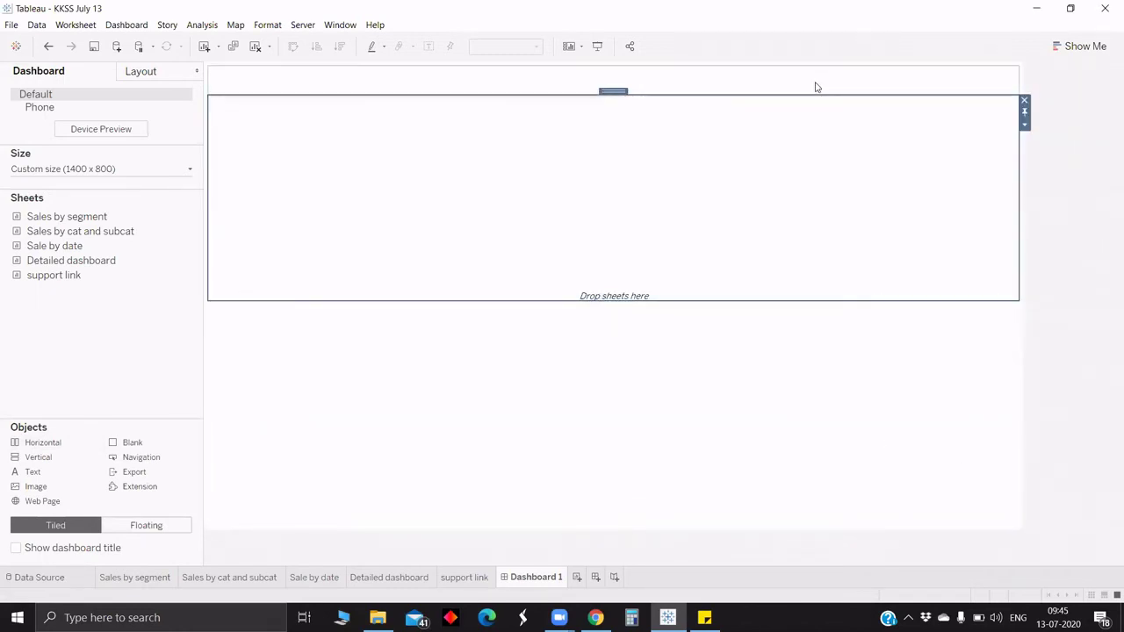
- Check the nested containers in the item hierarchy and place the Sales by segment sheet in the second horizontal container, its Segment legend in the 50-pixel one
{"action": "left_click", "coordinate": [150, 71]}
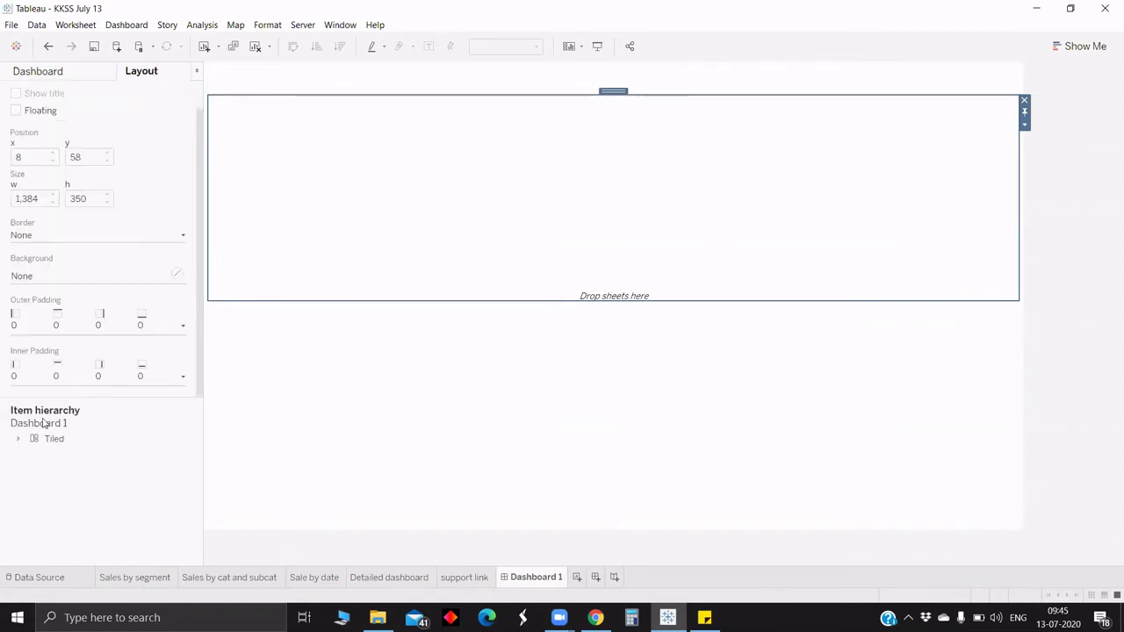
{"action": "left_click", "coordinate": [17, 438]}
{"action": "left_click", "coordinate": [32, 453]}
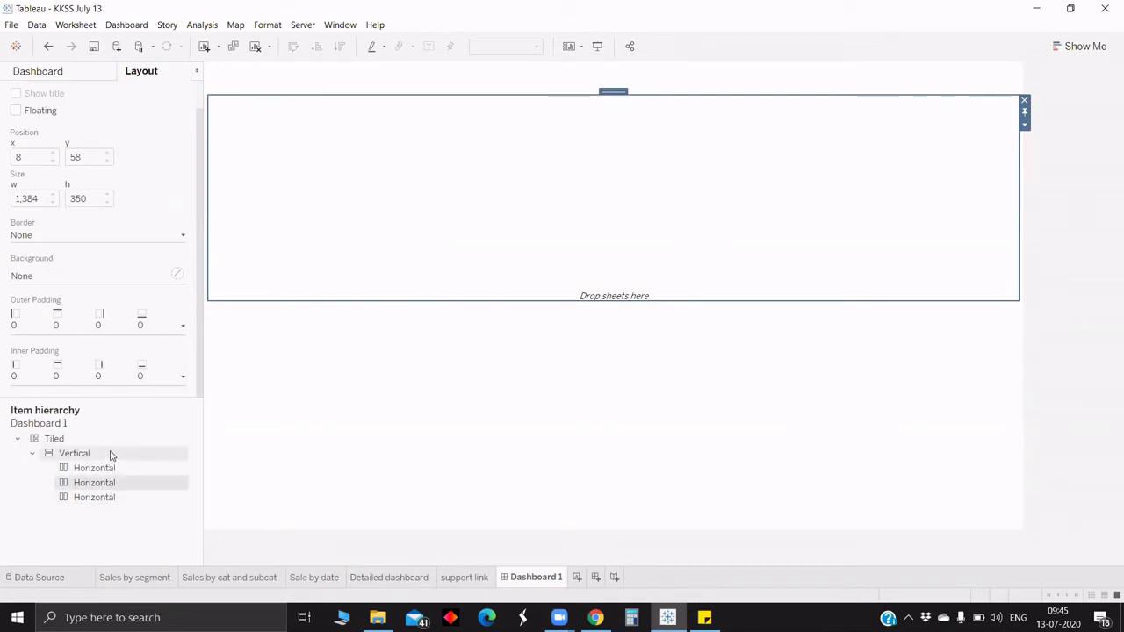
{"action": "left_click", "coordinate": [83, 74]}
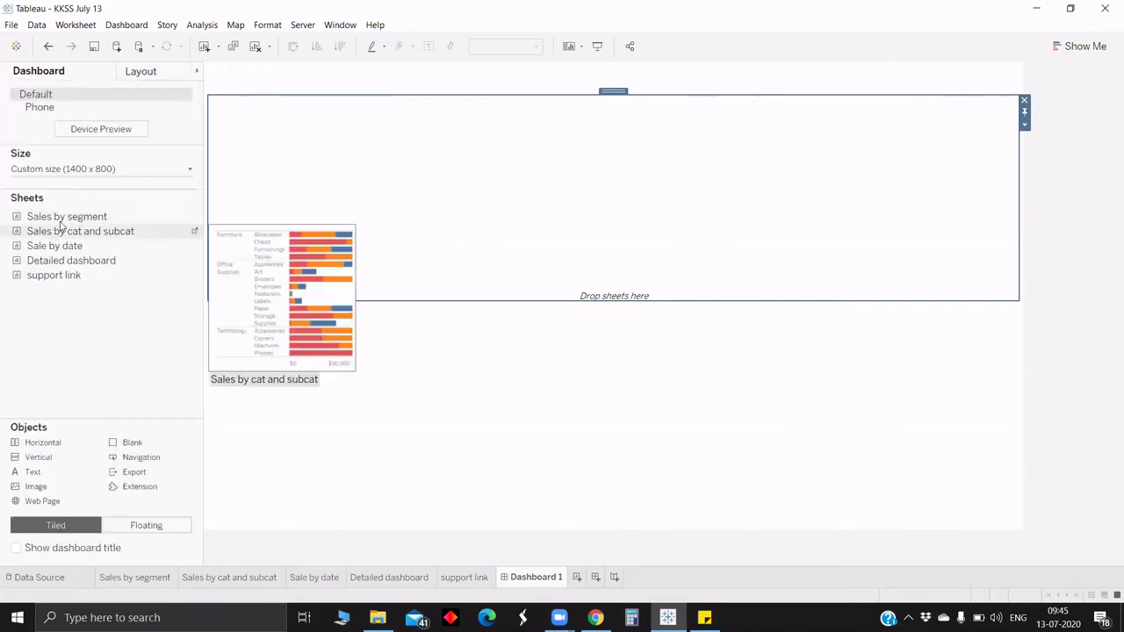
{"action": "left_click_drag", "start_coordinate": [170, 212], "coordinate": [62, 194]}
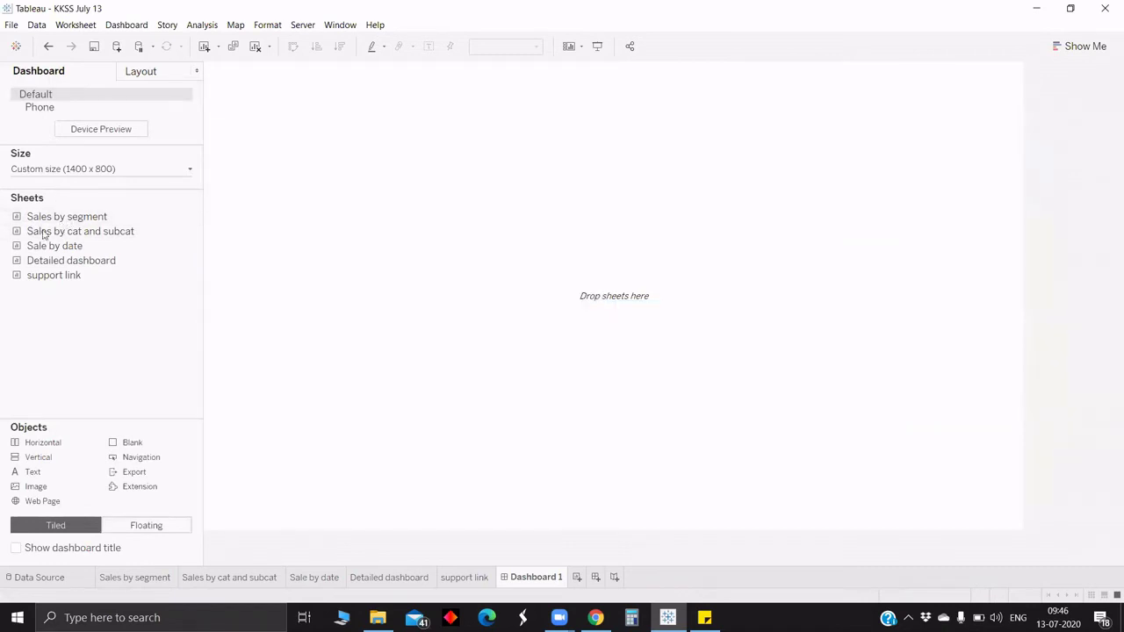
{"action": "left_click_drag", "start_coordinate": [59, 262], "coordinate": [273, 229]}
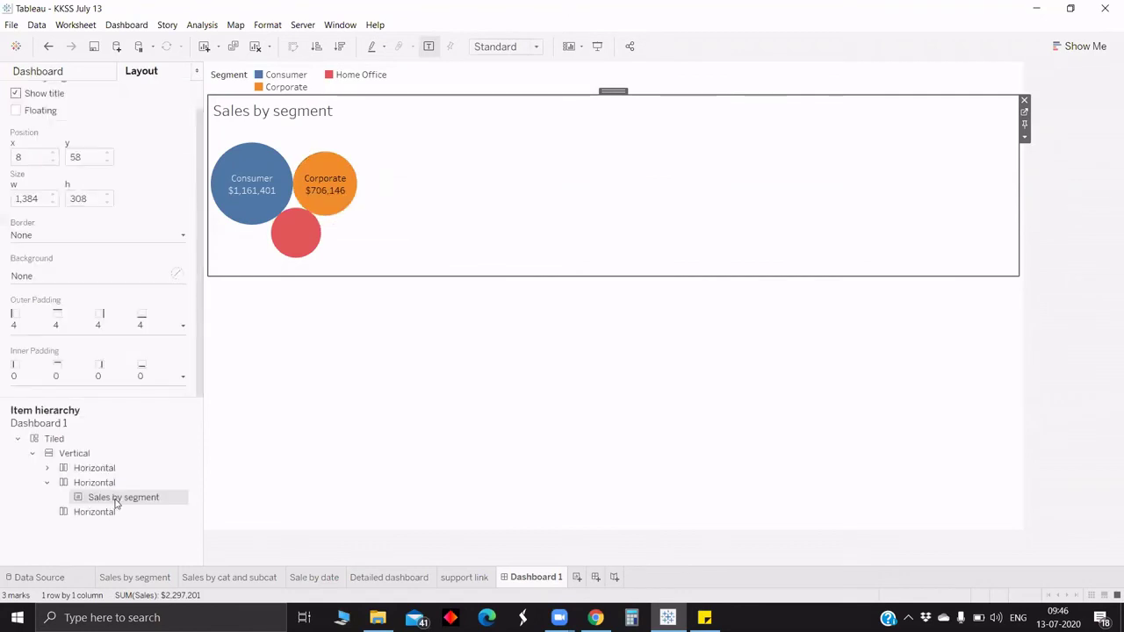
- Set the Sales by segment sheet's width to 400 pixels and place a blank object beside it in the same horizontal container
{"action": "right_click", "coordinate": [115, 499]}
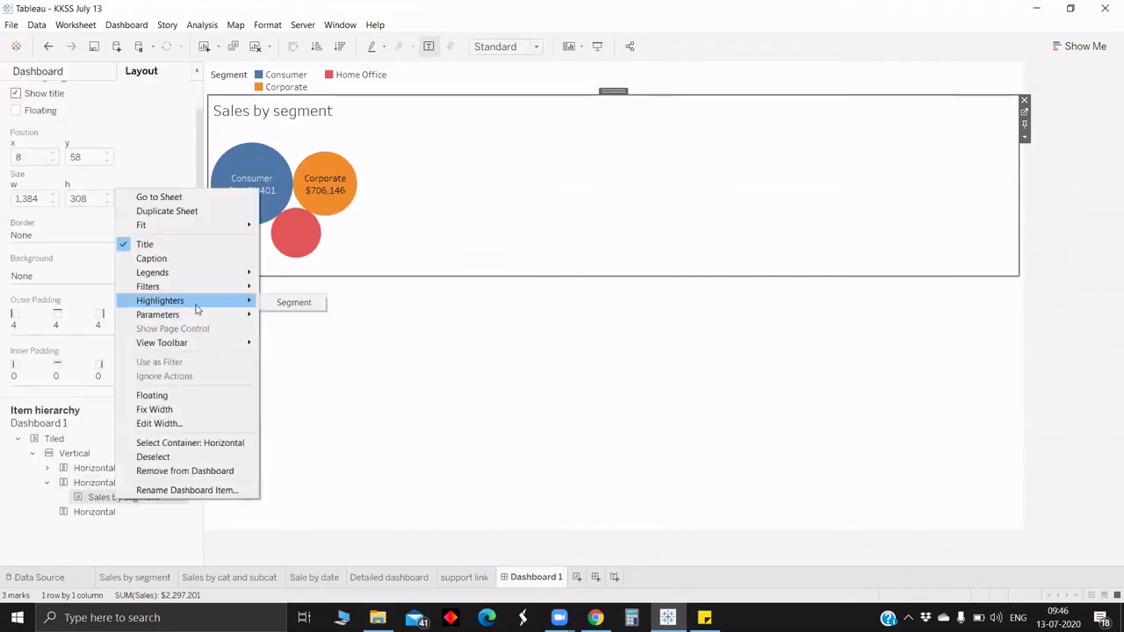
{"action": "left_click", "coordinate": [180, 424]}
{"action": "type", "text": "800"}
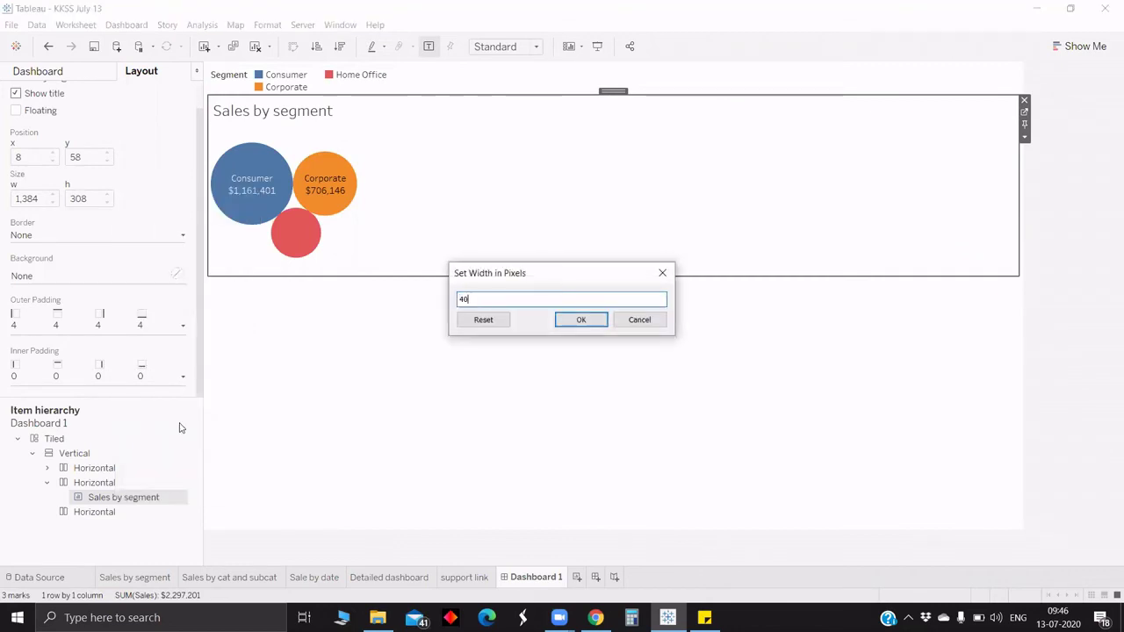
{"action": "key", "text": "Return"}
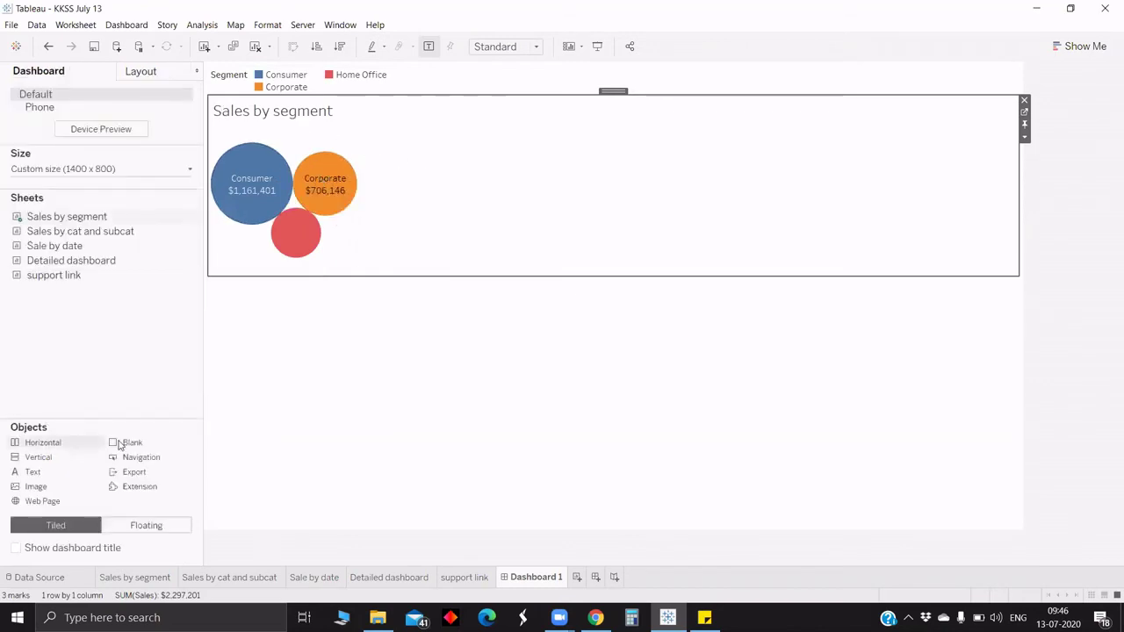
{"action": "left_click_drag", "start_coordinate": [123, 443], "coordinate": [433, 268]}
{"action": "left_click_drag", "start_coordinate": [739, 194], "coordinate": [913, 247]}
{"action": "left_click", "coordinate": [395, 237]}
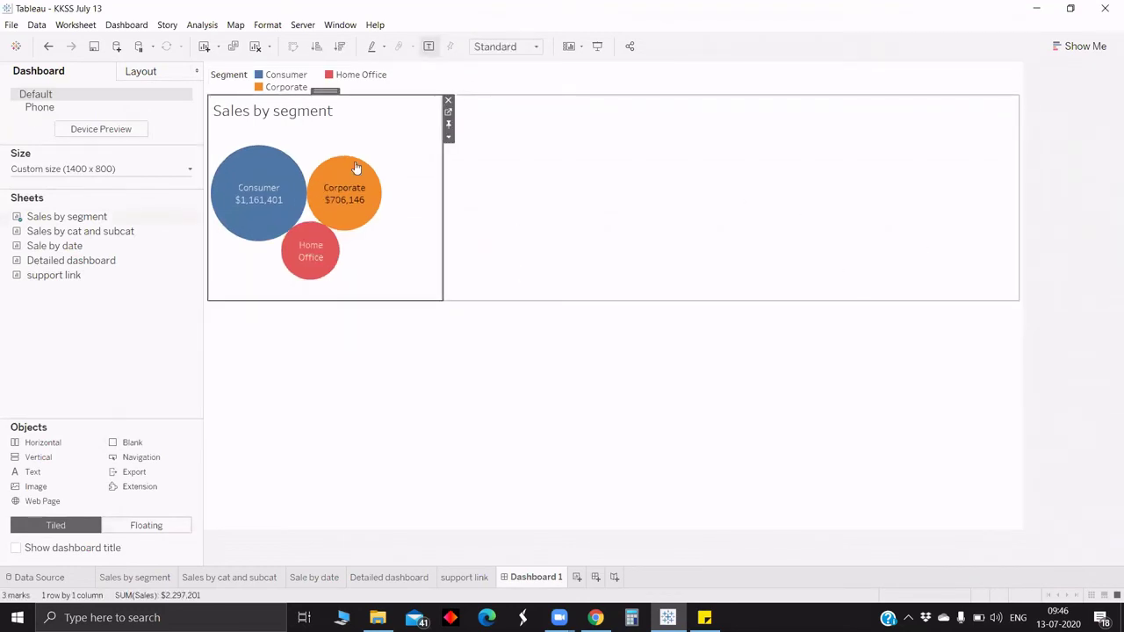
- Try a width of 500 pixels for the Sales by segment sheet and return it to 400 pixels
{"action": "right_click", "coordinate": [132, 497]}
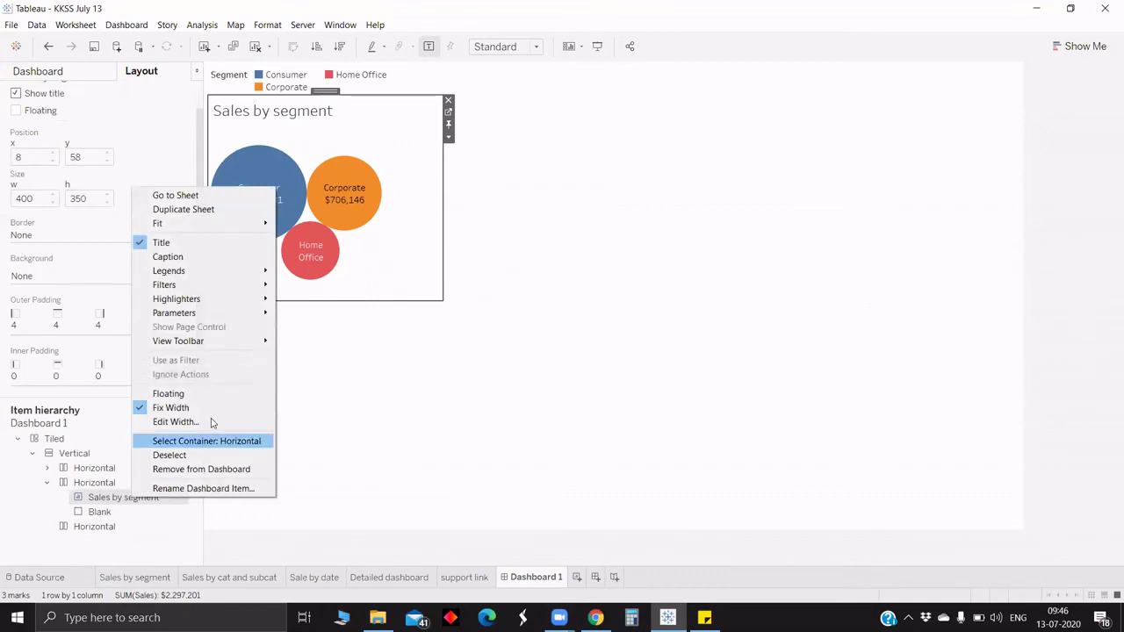
{"action": "left_click", "coordinate": [211, 407]}
{"action": "key", "text": "BackSpace"}
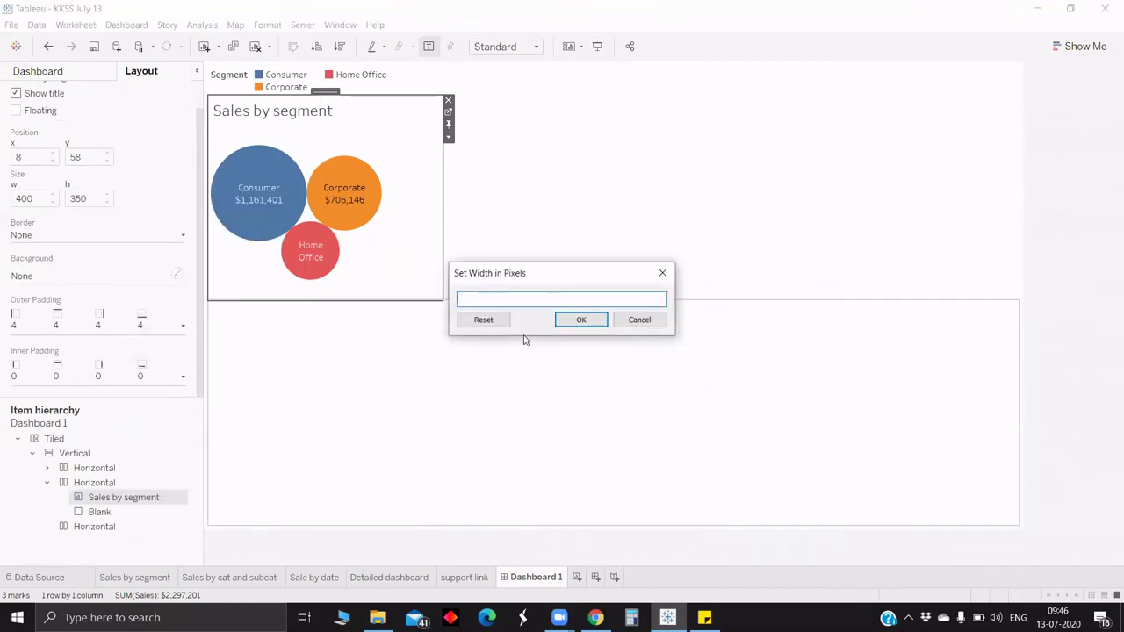
{"action": "type", "text": "500"}
{"action": "key", "text": "Return"}
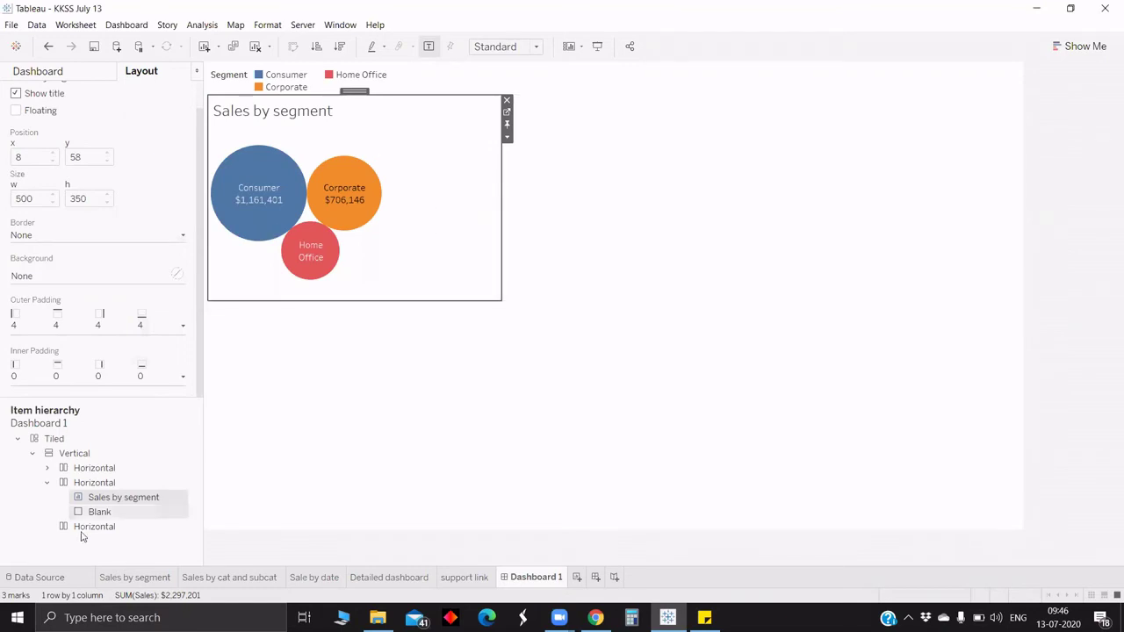
{"action": "right_click", "coordinate": [114, 498]}
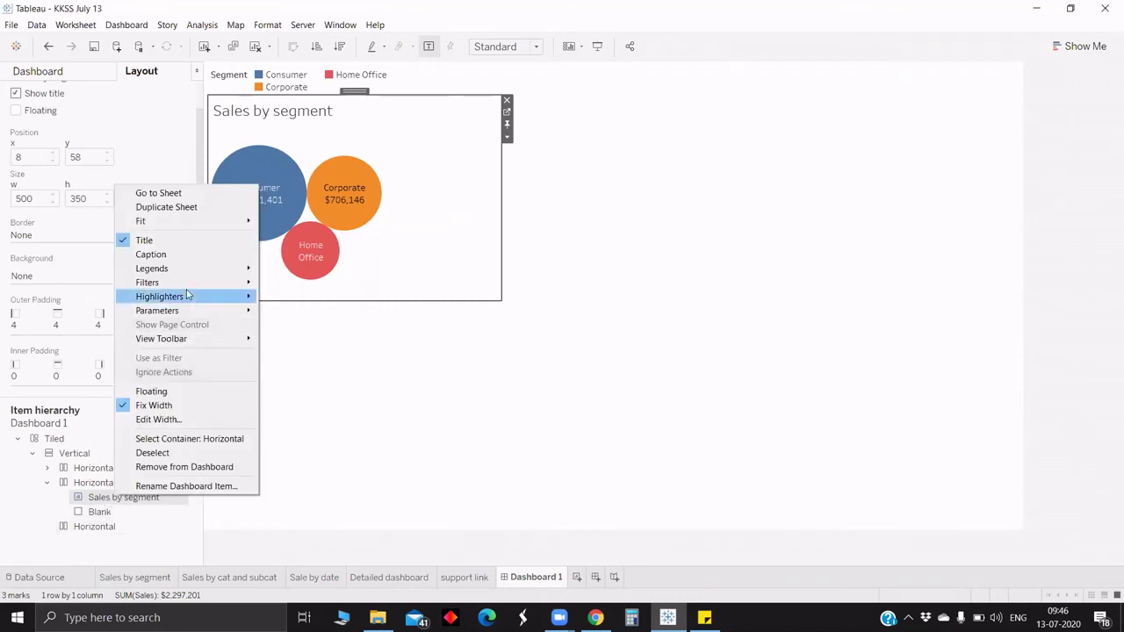
{"action": "left_click", "coordinate": [158, 420]}
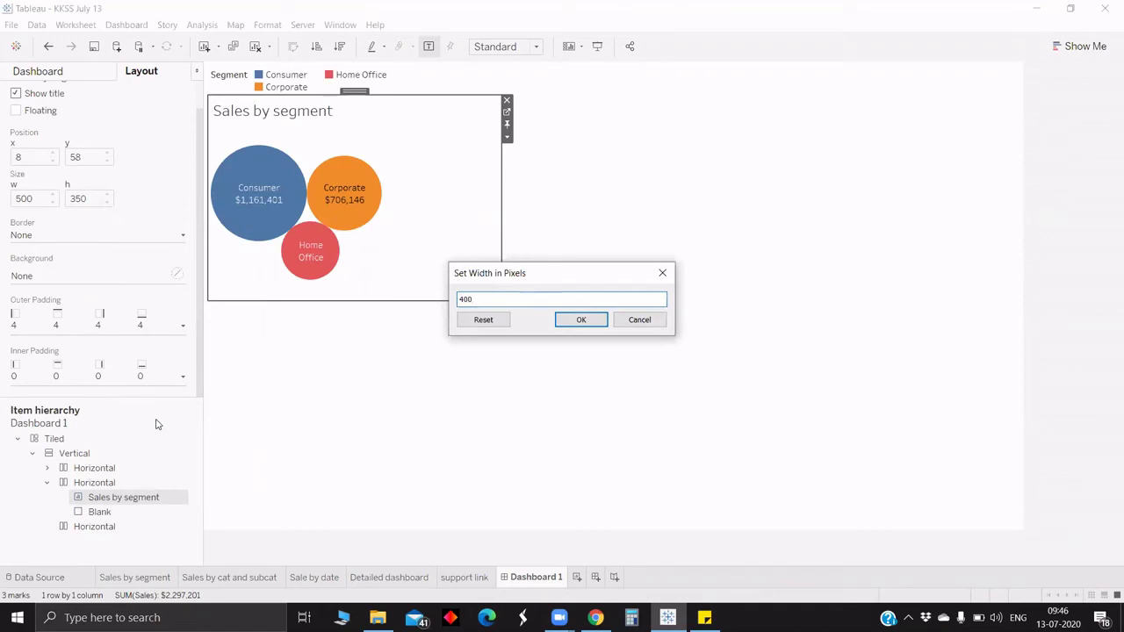
{"action": "key", "text": "Return"}
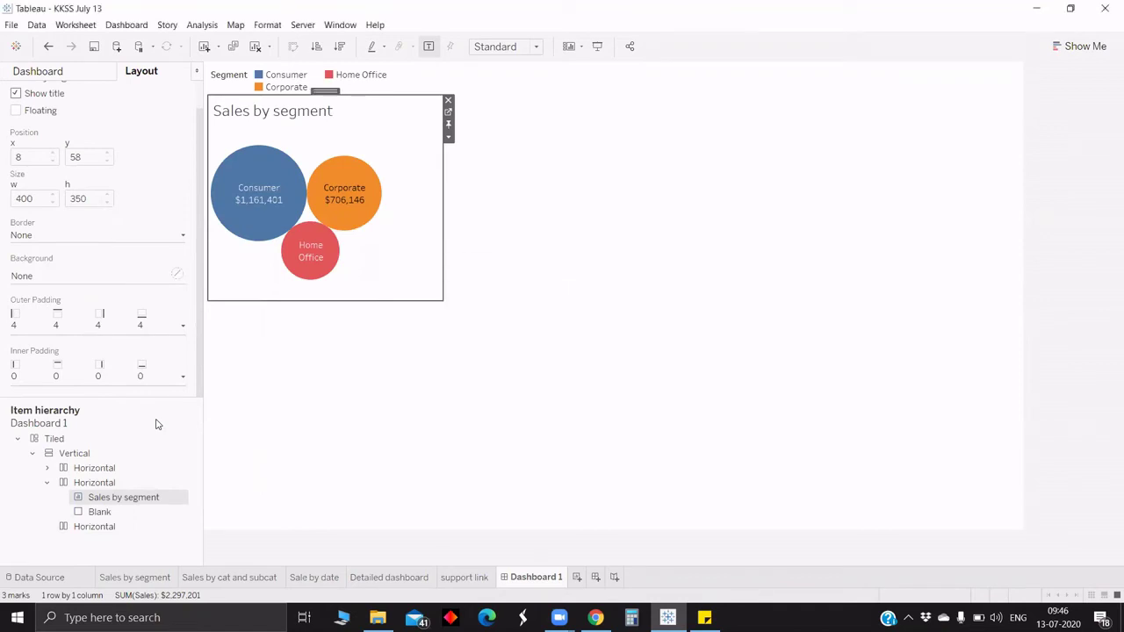
- Place the Sales by cat and subcat sheet between the Sales by segment sheet and the blank object
{"action": "left_click", "coordinate": [70, 72]}
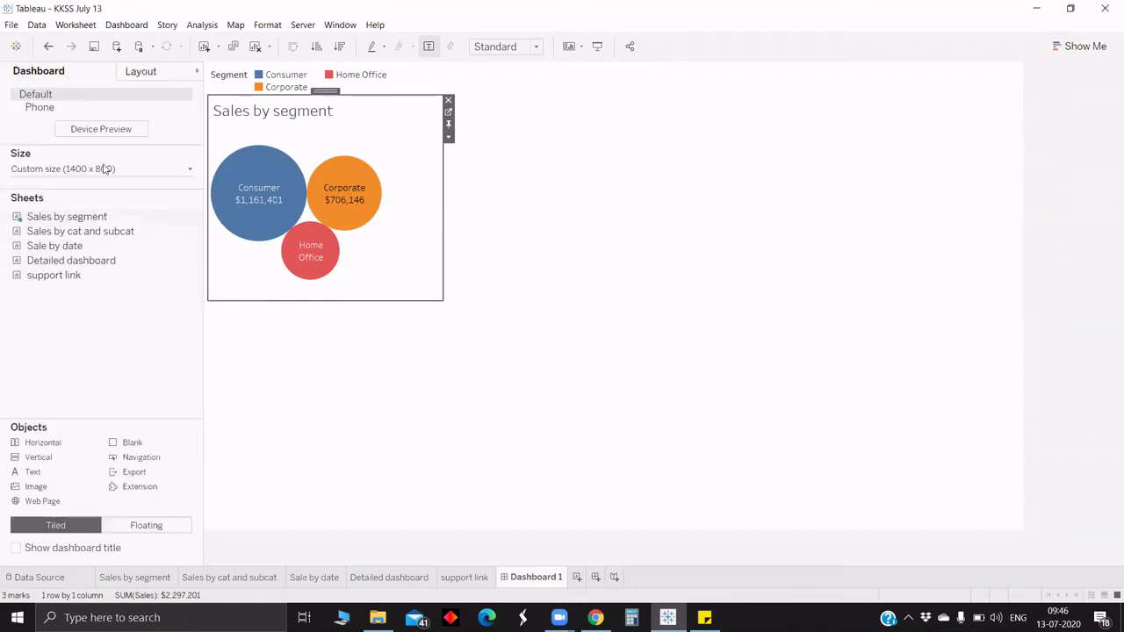
{"action": "left_click_drag", "start_coordinate": [89, 231], "coordinate": [562, 195]}
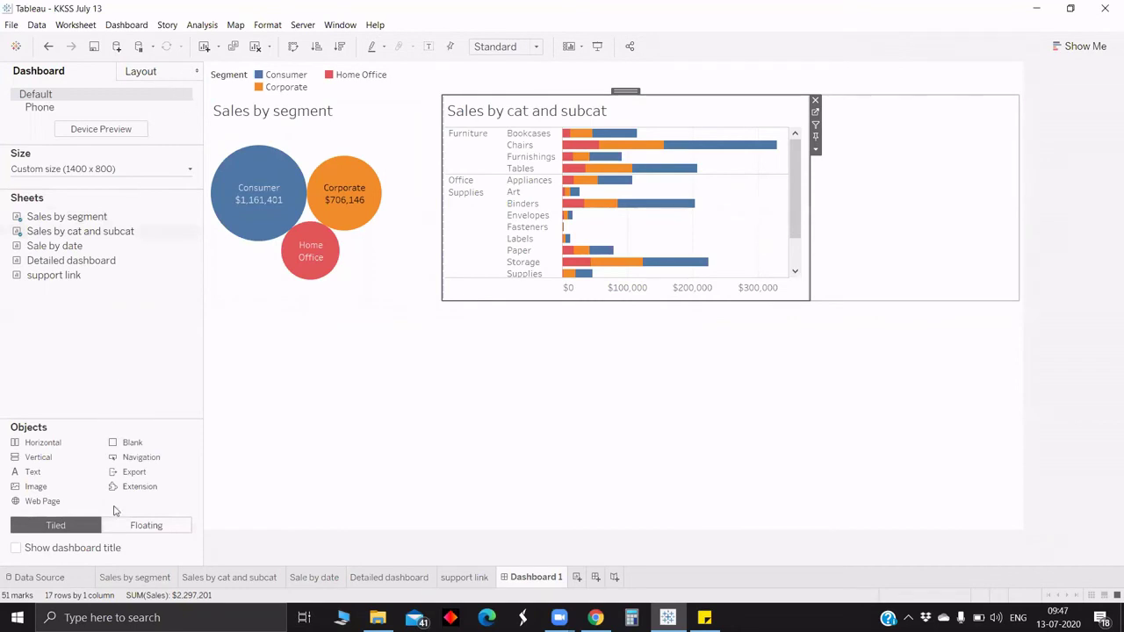
{"action": "right_click", "coordinate": [114, 511]}
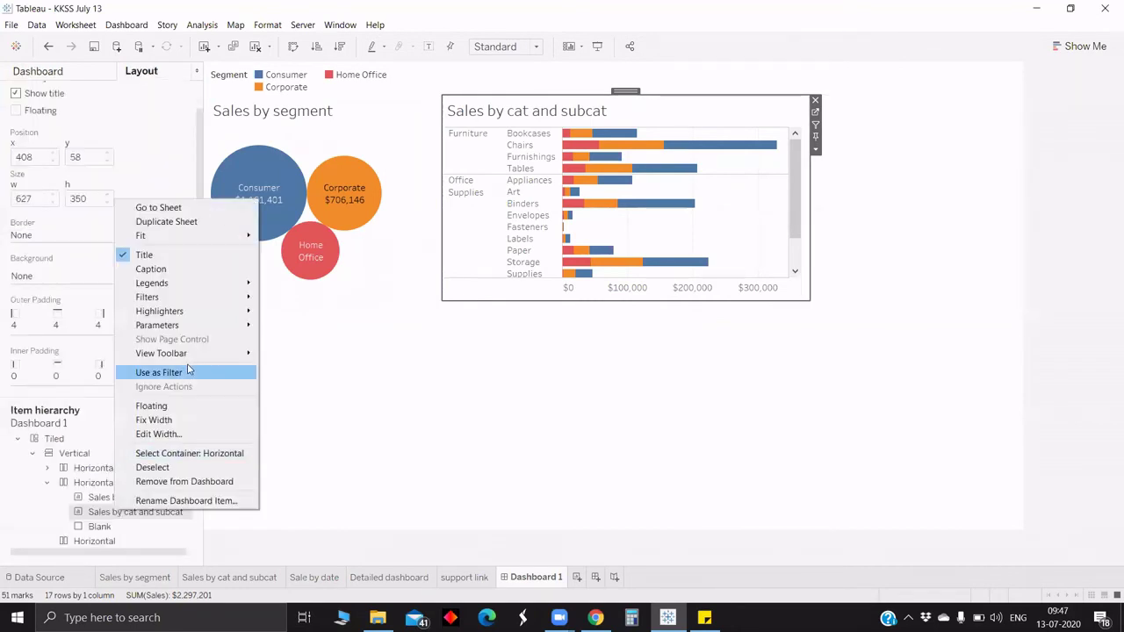
{"action": "left_click", "coordinate": [175, 434]}
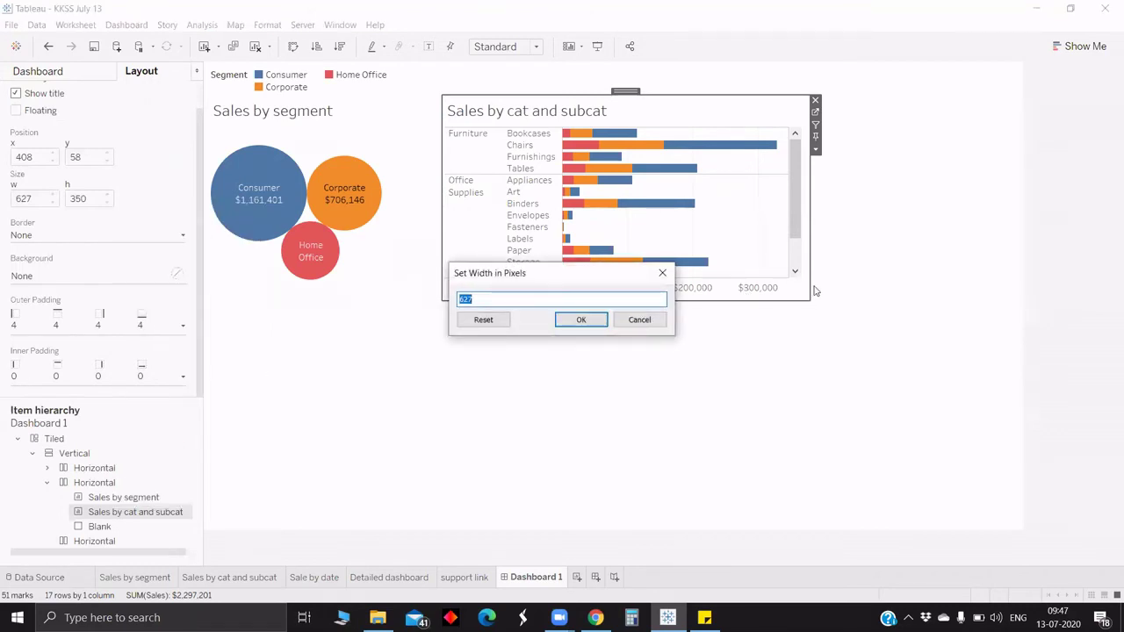
{"action": "left_click", "coordinate": [662, 273]}
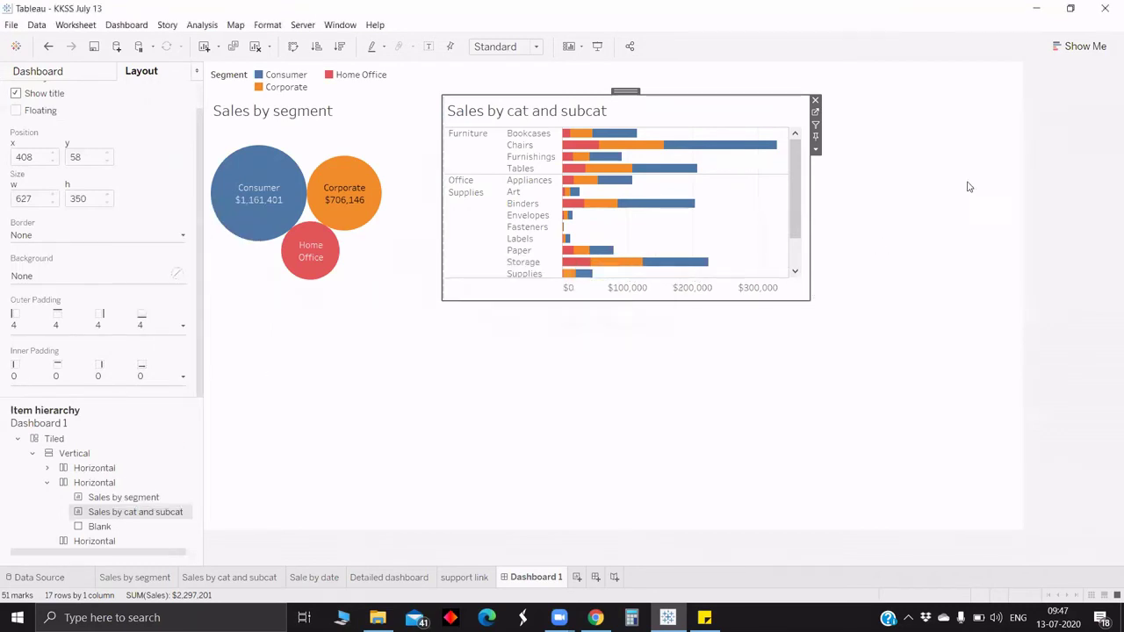
- Remove the blank object beside the Sales by cat and subcat sheet from the second horizontal container
{"action": "left_click", "coordinate": [971, 185]}
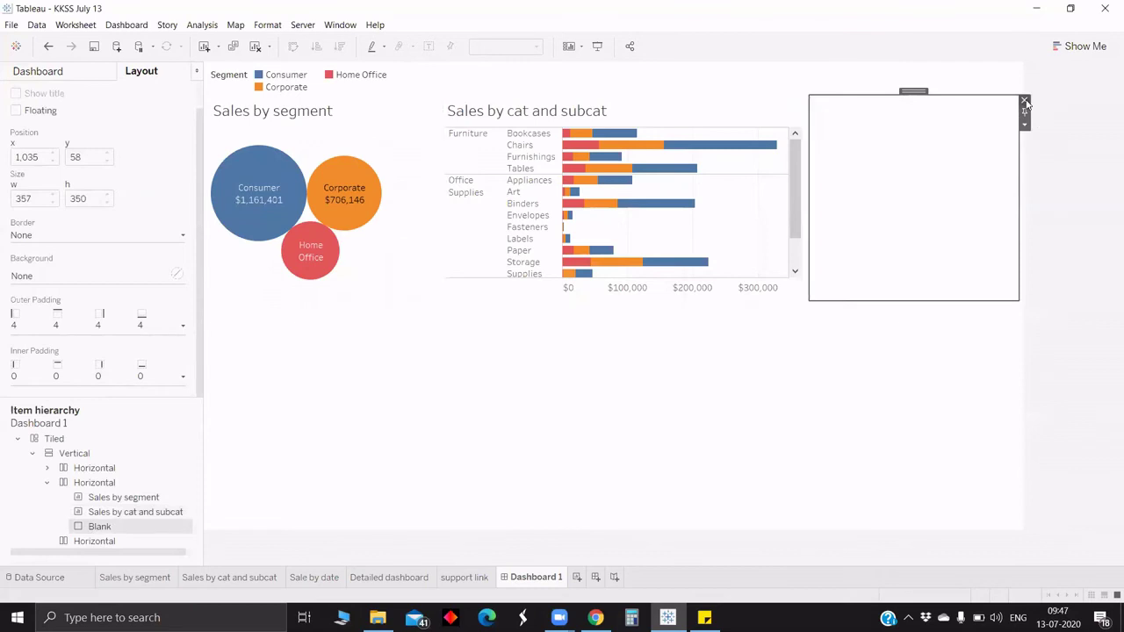
{"action": "left_click", "coordinate": [1025, 102]}
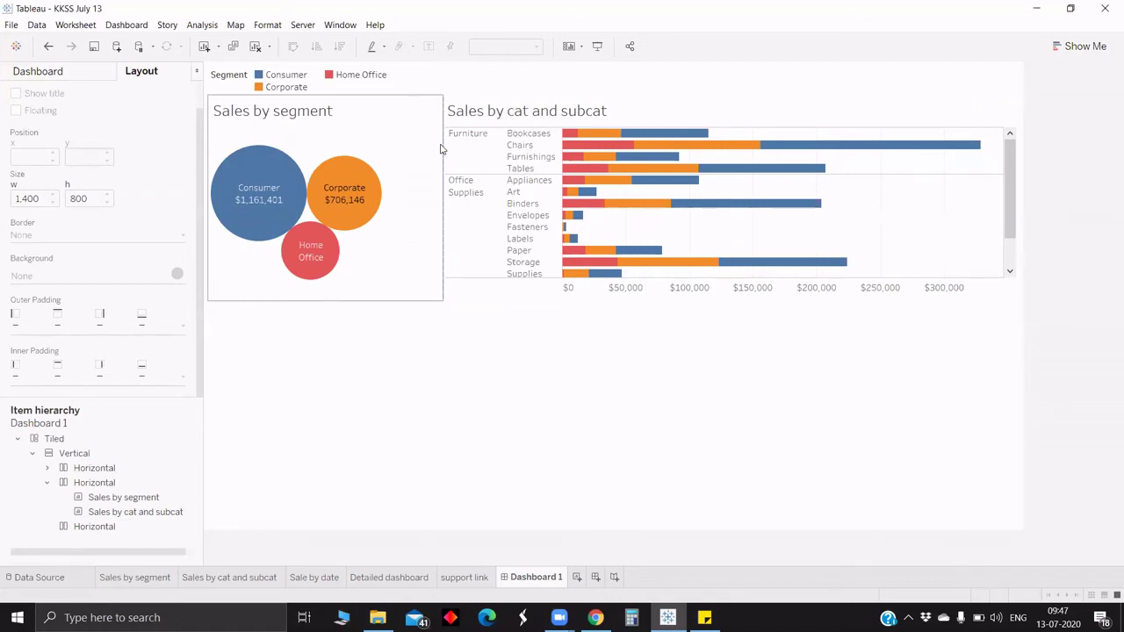
{"action": "left_click", "coordinate": [501, 174]}
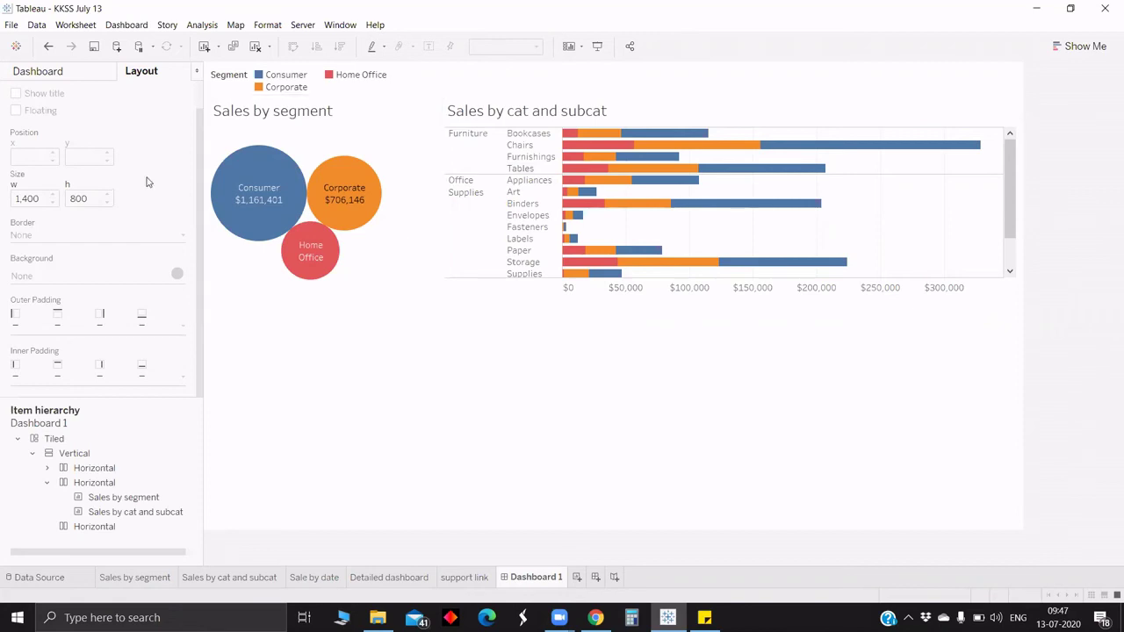
- Place the Sale by date sheet in the empty third horizontal container and hide its title
{"action": "left_click", "coordinate": [70, 76]}
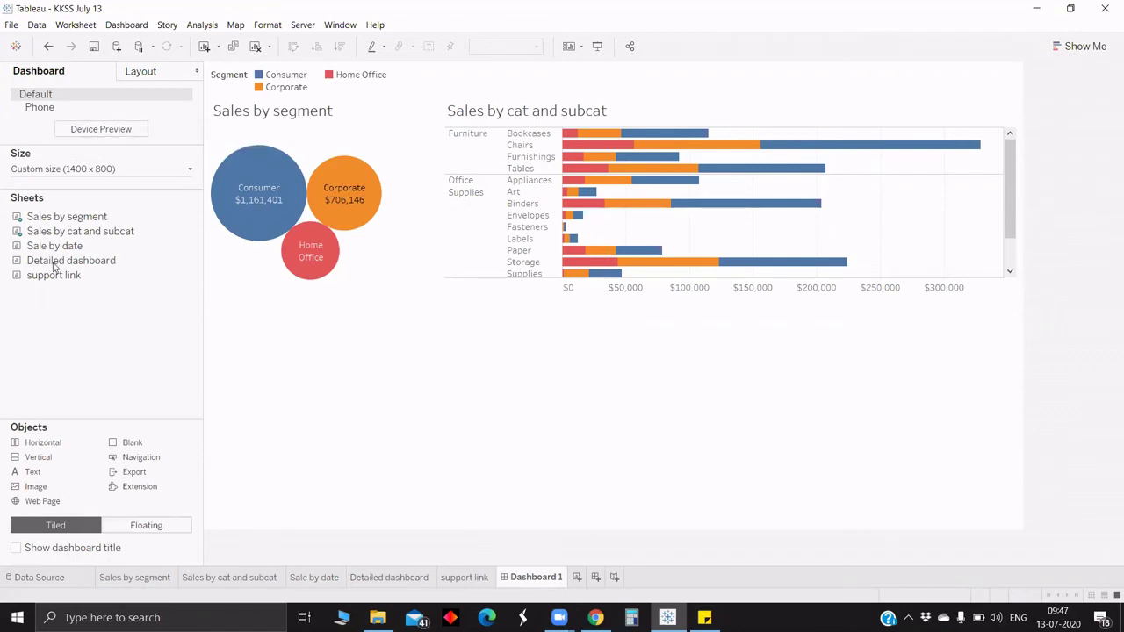
{"action": "left_click_drag", "start_coordinate": [54, 248], "coordinate": [471, 480]}
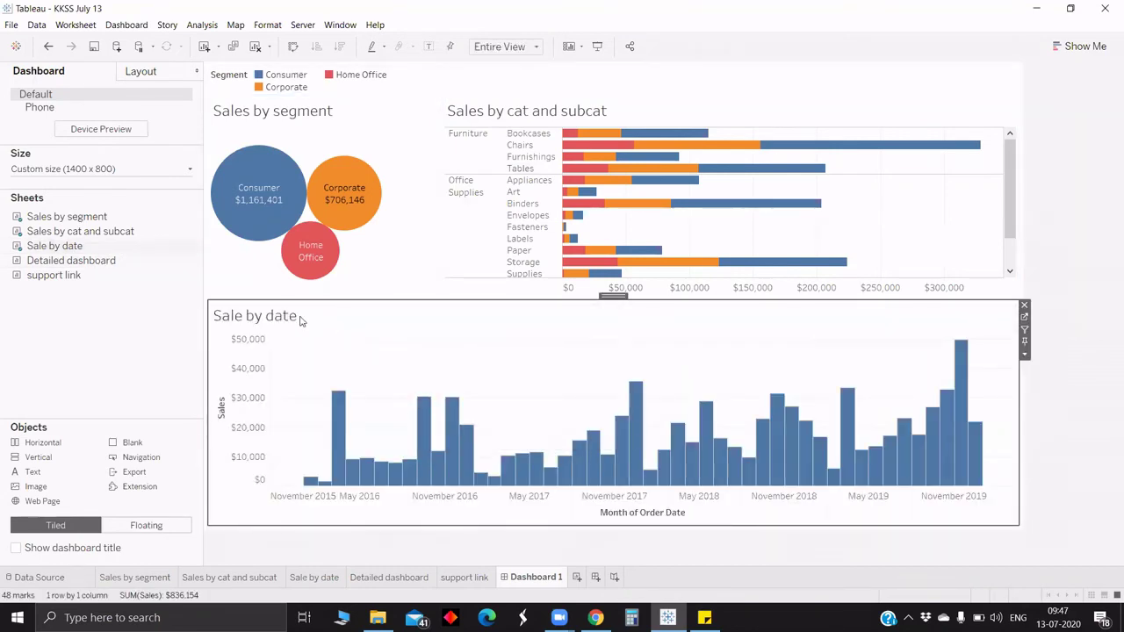
{"action": "right_click", "coordinate": [299, 321]}
{"action": "left_click", "coordinate": [347, 354]}
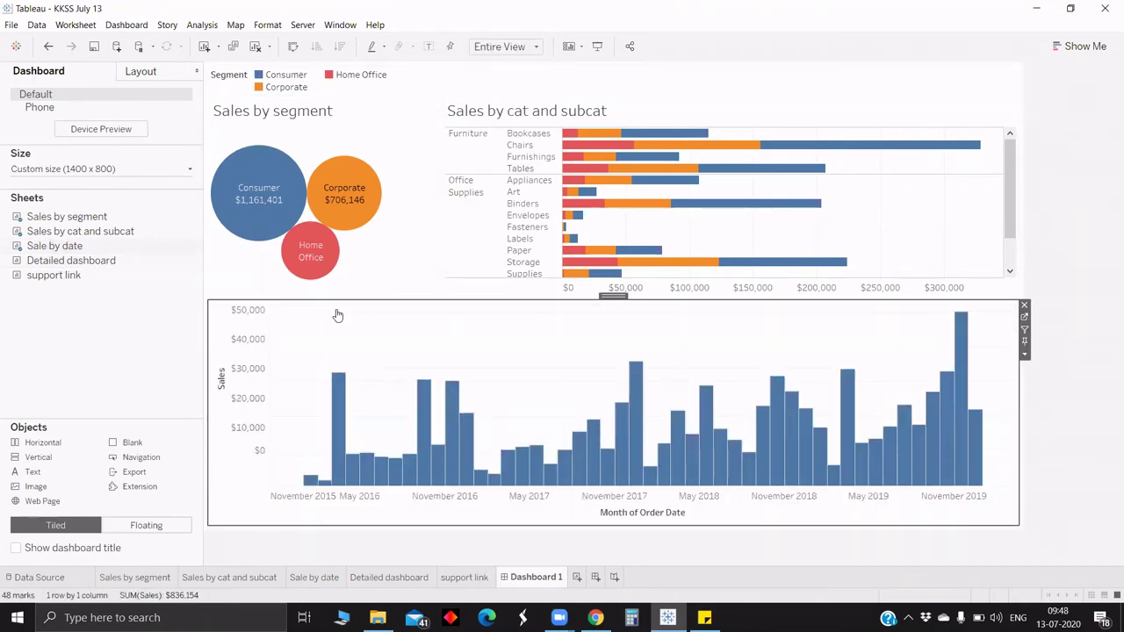
- Hide the title of the Sales by segment sheet on the dashboard
{"action": "left_click", "coordinate": [368, 122]}
{"action": "right_click", "coordinate": [369, 123]}
{"action": "left_click", "coordinate": [367, 155]}
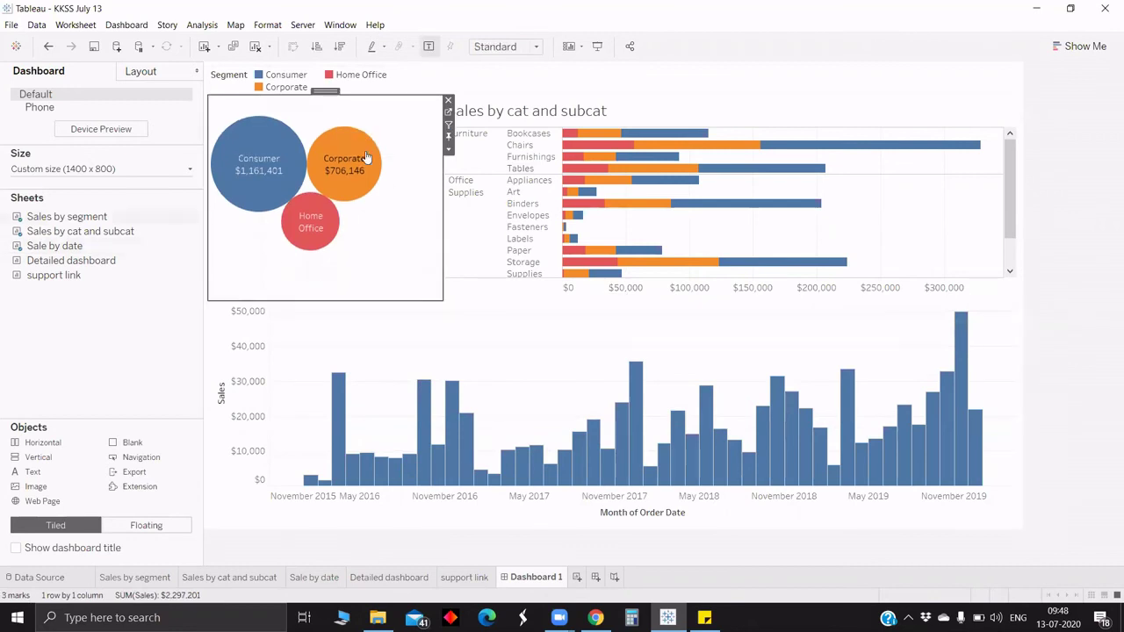
{"action": "mouse_move", "coordinate": [421, 179]}
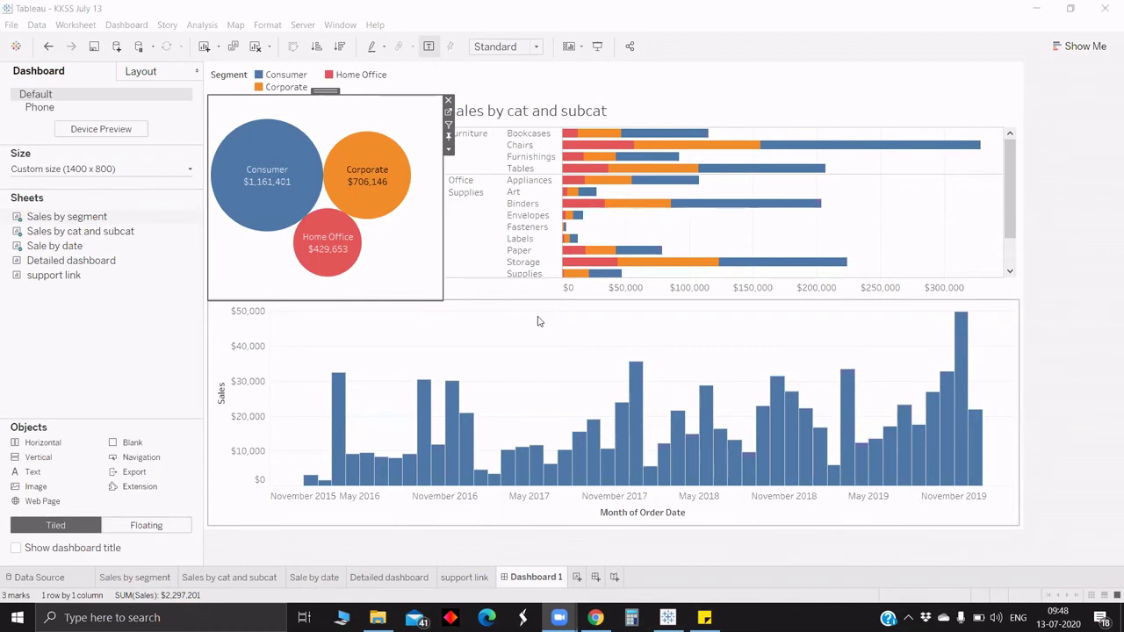
- Examine in the item hierarchy which sheets and legend are nested inside each of the three horizontal containers
{"action": "left_click", "coordinate": [136, 71]}
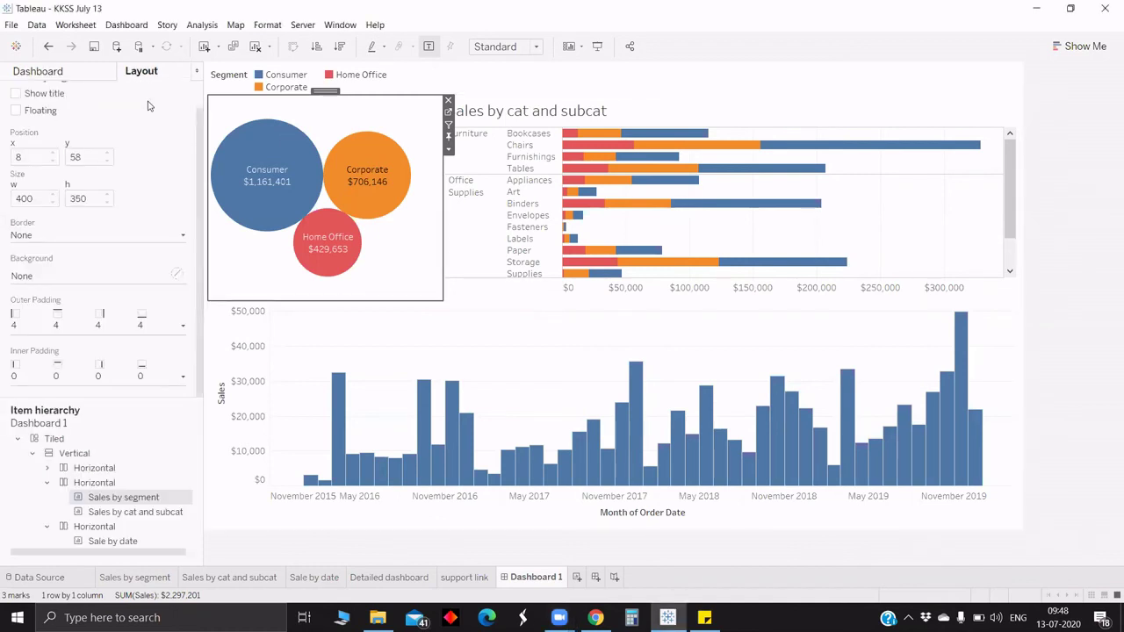
{"action": "left_click", "coordinate": [60, 71]}
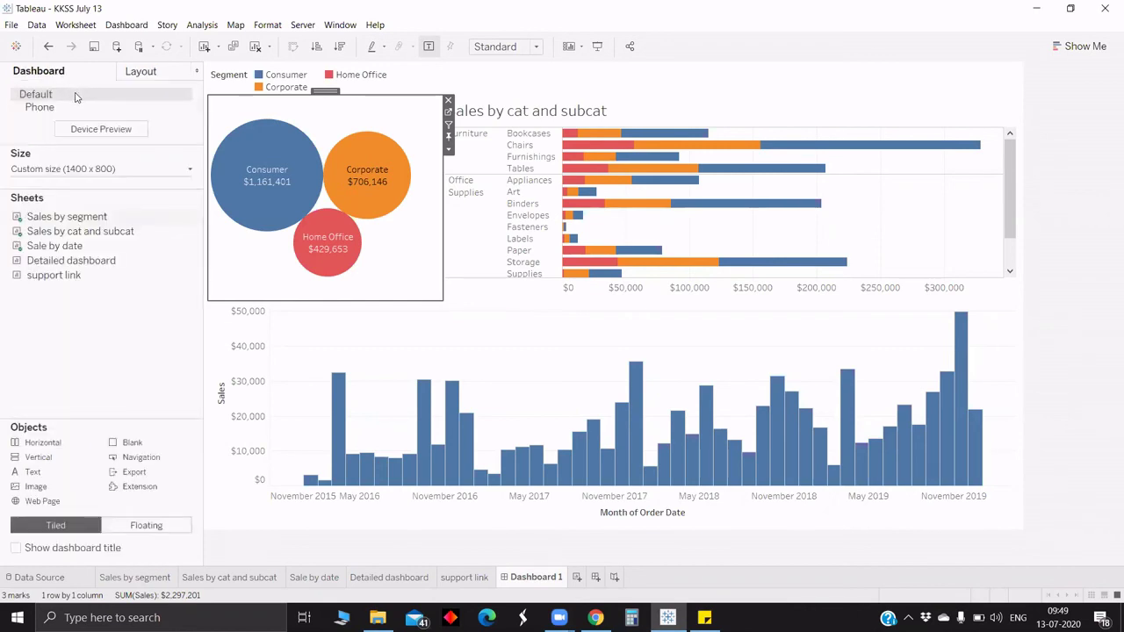
{"action": "left_click", "coordinate": [152, 76]}
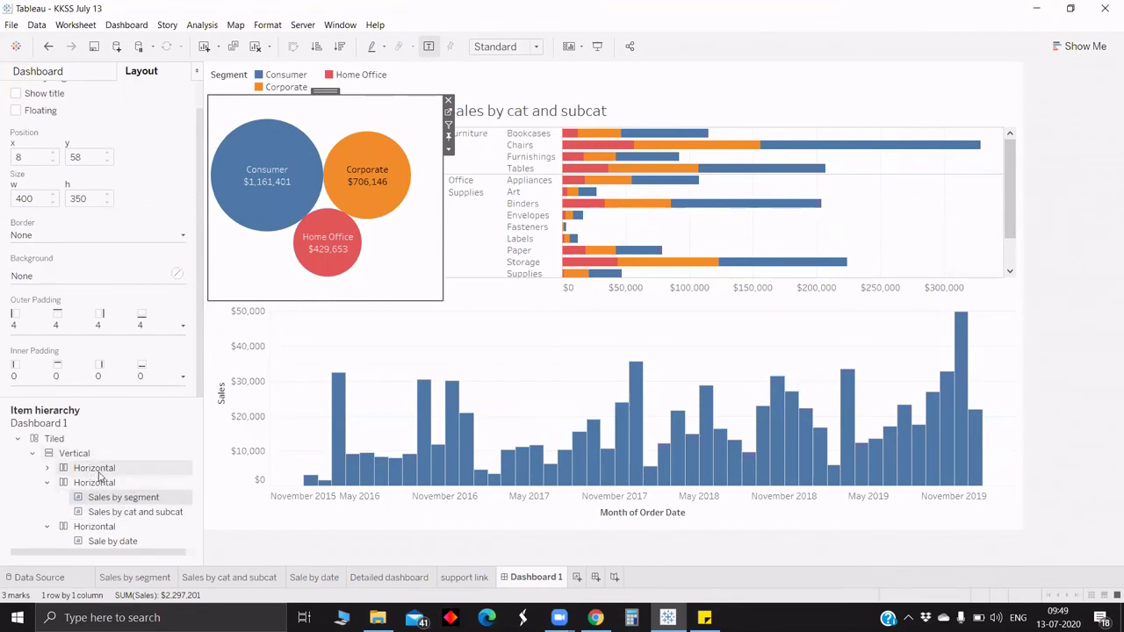
{"action": "left_click", "coordinate": [46, 482]}
{"action": "left_click", "coordinate": [46, 498]}
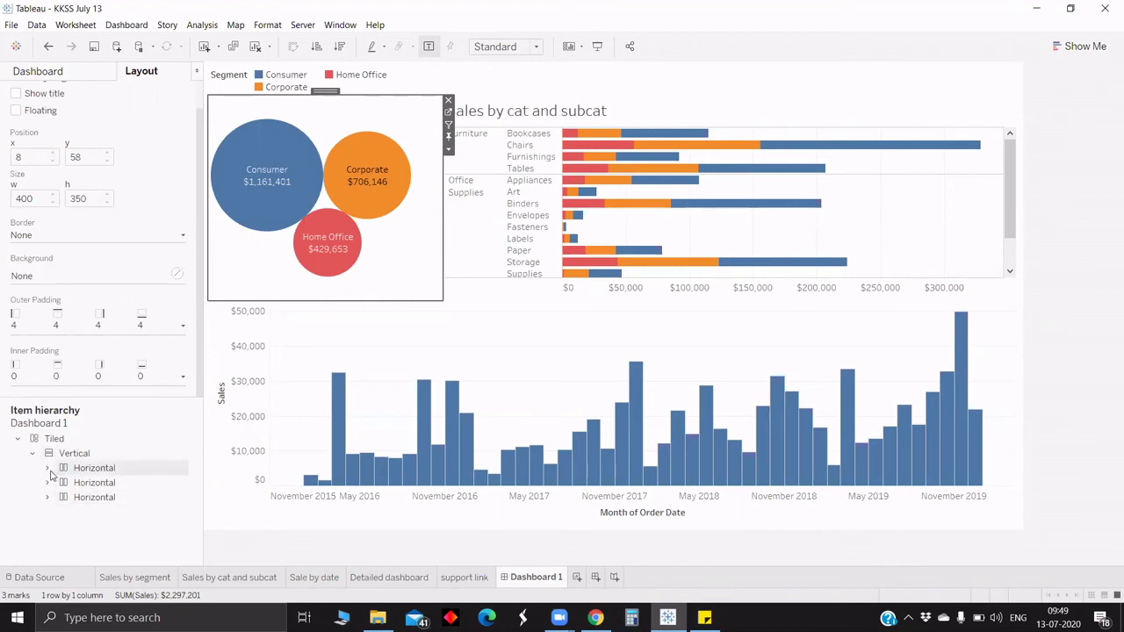
{"action": "left_click", "coordinate": [48, 469]}
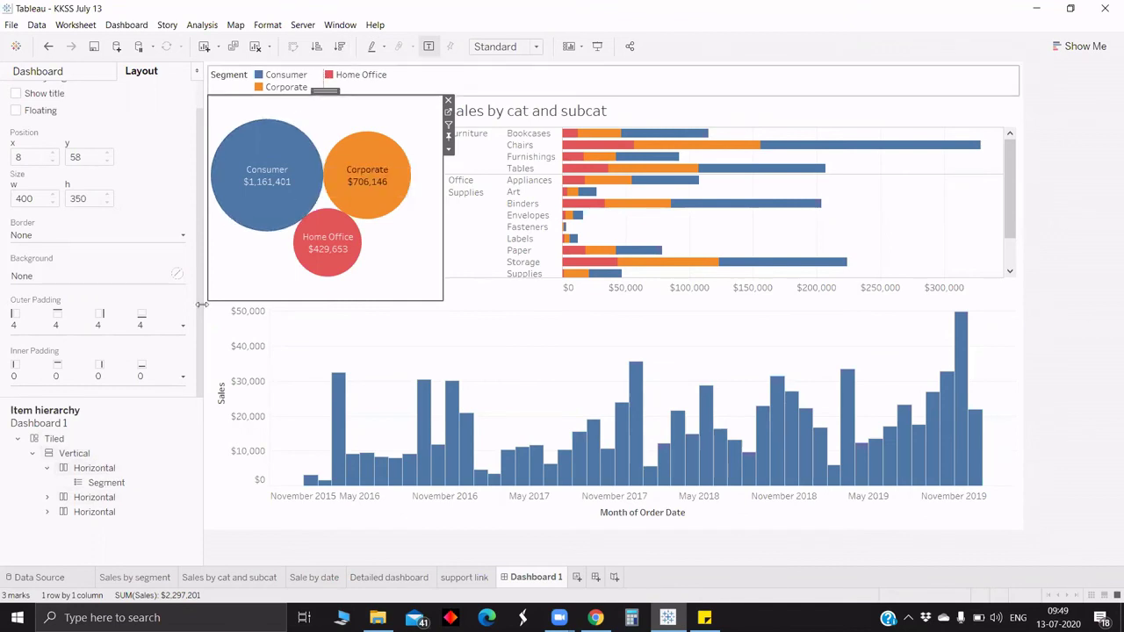
{"action": "left_click", "coordinate": [48, 497]}
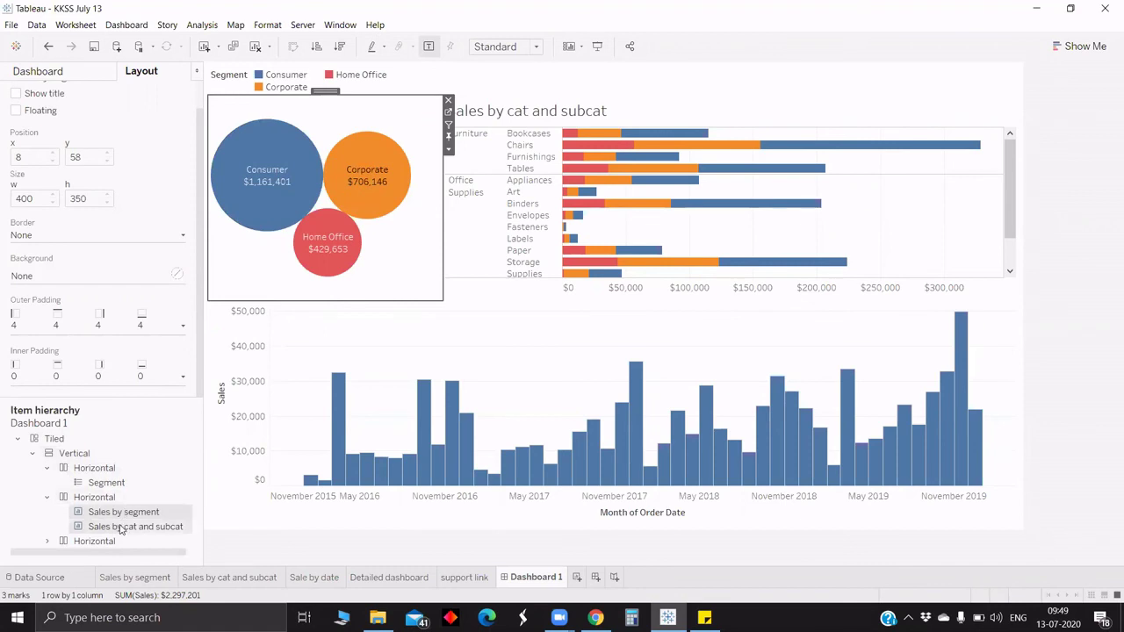
{"action": "left_click", "coordinate": [49, 541]}
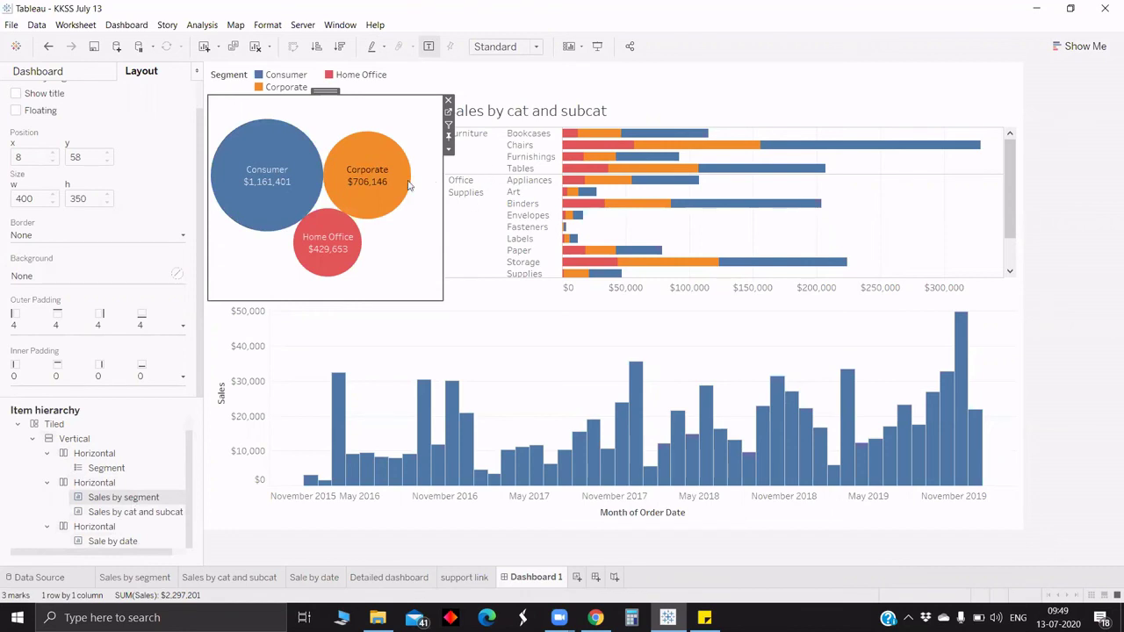
- Place the Detailed dashboard sheet in the second horizontal container, between Sales by segment and Sales by cat and subcat
{"action": "mouse_move", "coordinate": [395, 191]}
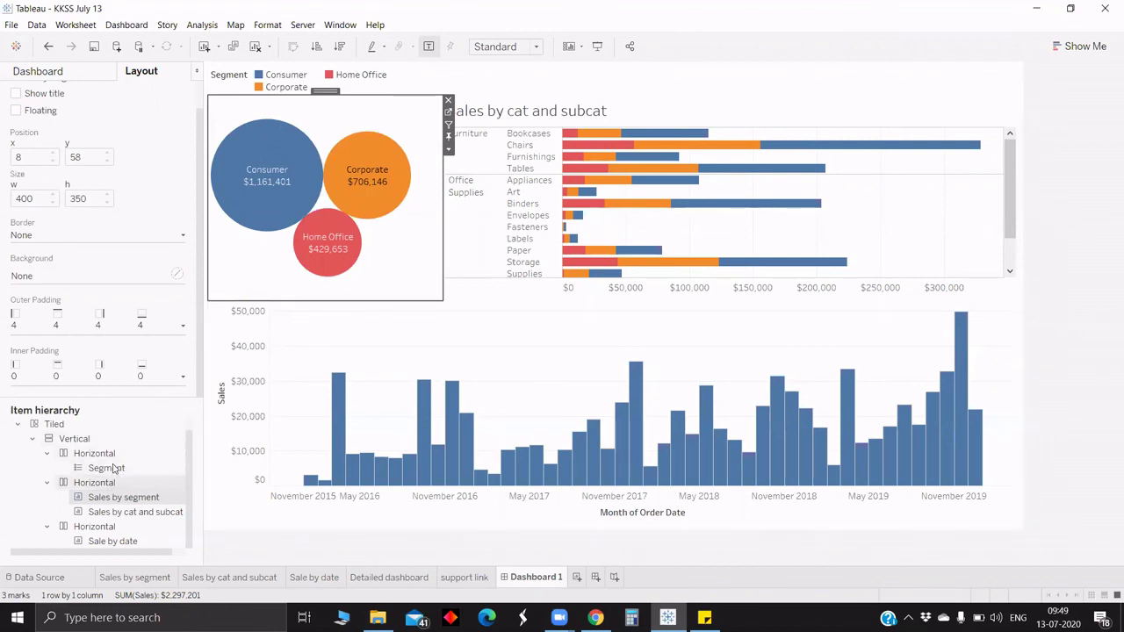
{"action": "left_click", "coordinate": [101, 79]}
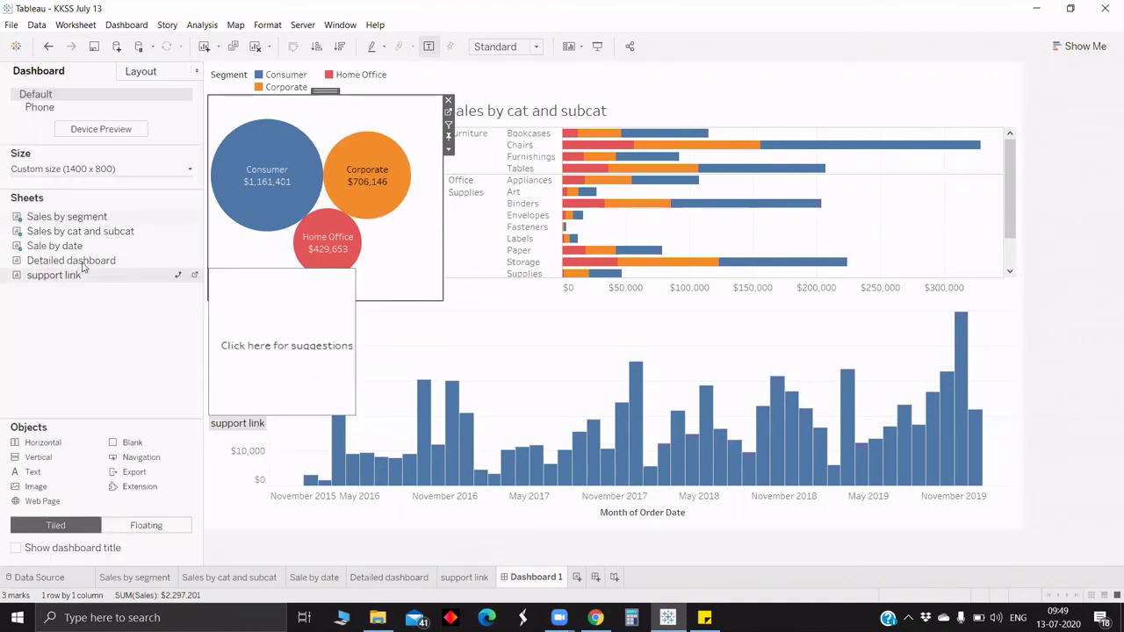
{"action": "left_click_drag", "start_coordinate": [88, 263], "coordinate": [439, 218]}
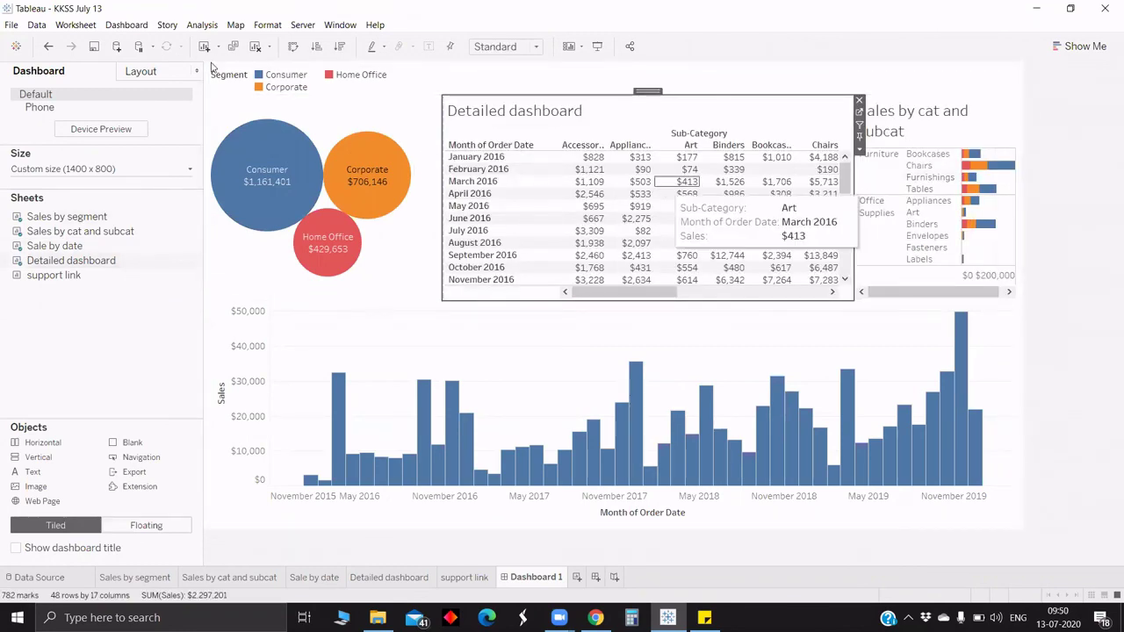
- Set the width of the Detailed dashboard sheet to 300 pixels
{"action": "left_click", "coordinate": [140, 71]}
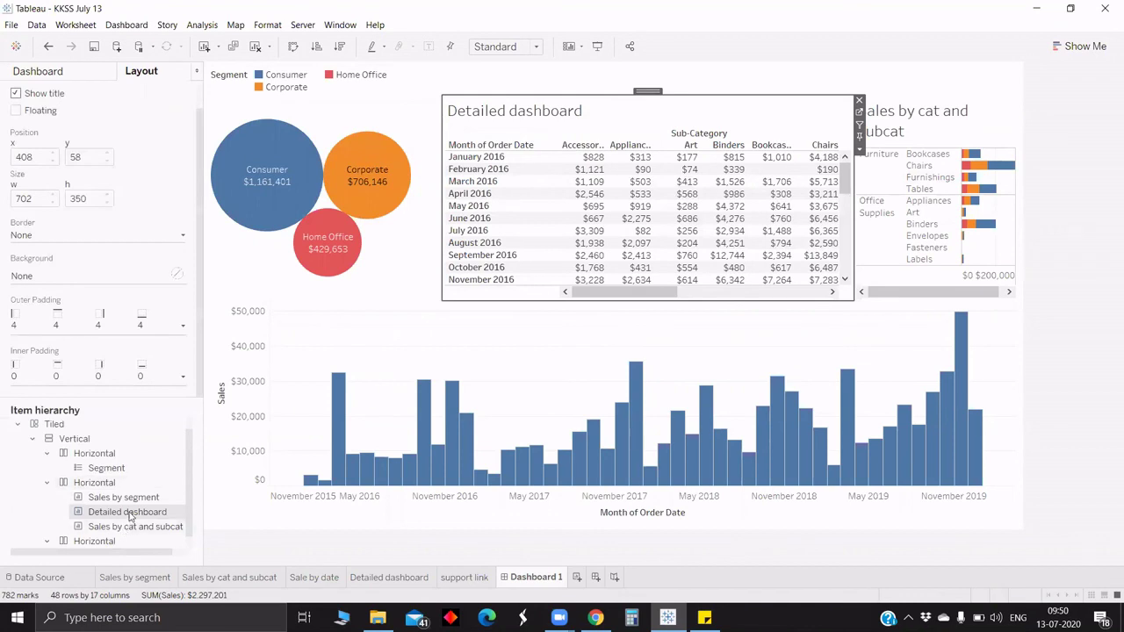
{"action": "right_click", "coordinate": [130, 514]}
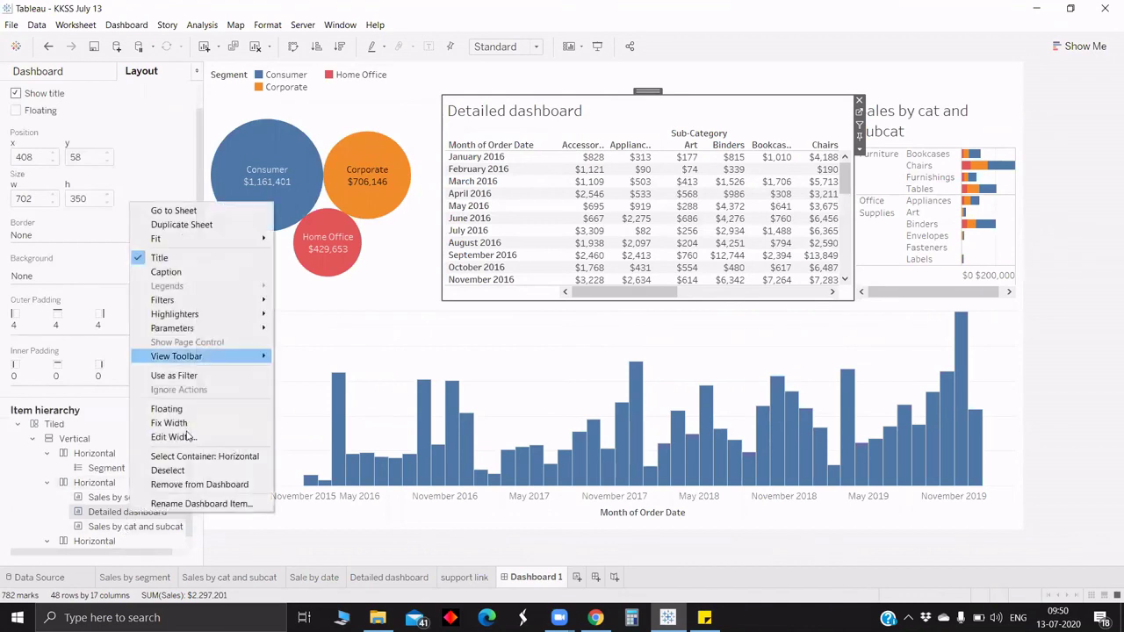
{"action": "left_click", "coordinate": [187, 436]}
{"action": "type", "text": "300"}
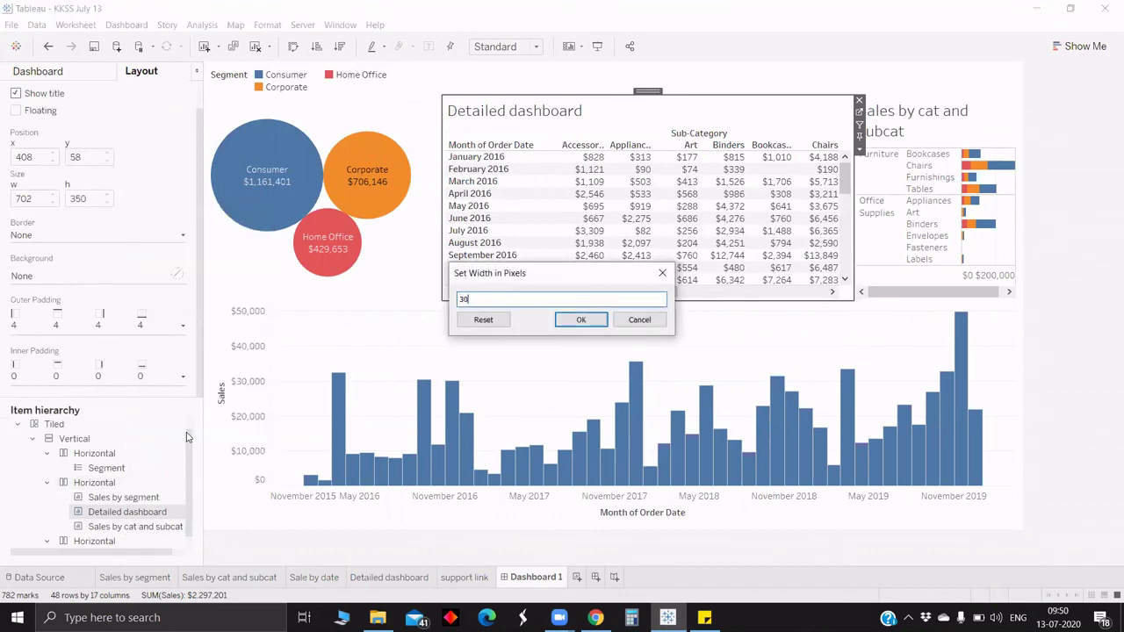
{"action": "key", "text": "Return"}
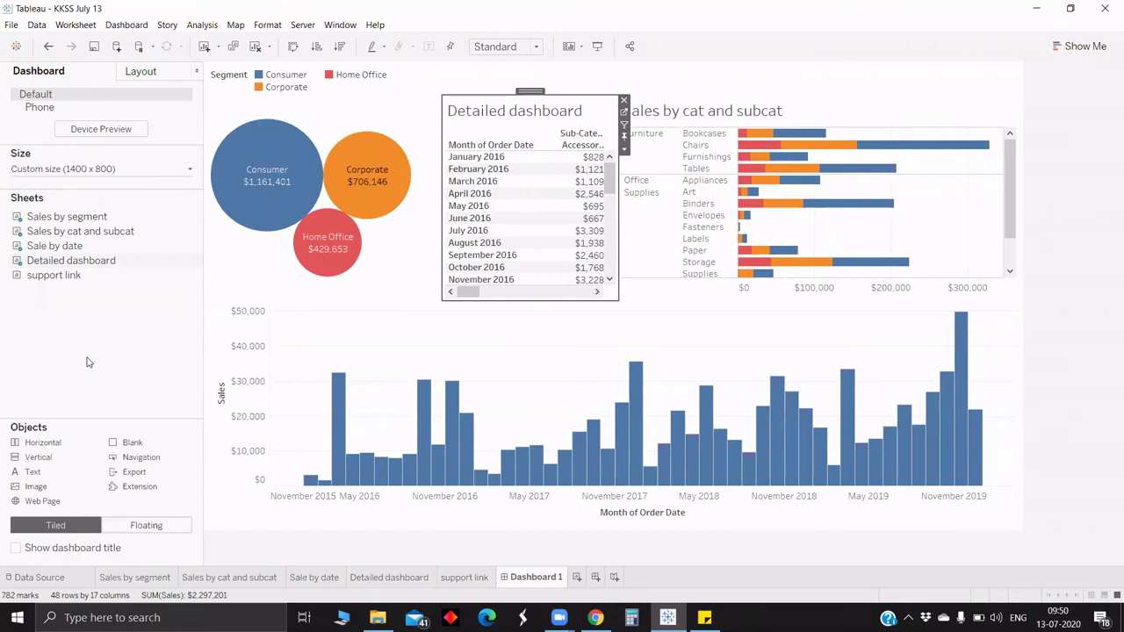
- Add a new horizontal container along the left edge of the dashboard, outside the vertical container, and check its place in the item hierarchy
{"action": "left_click_drag", "start_coordinate": [42, 442], "coordinate": [246, 480]}
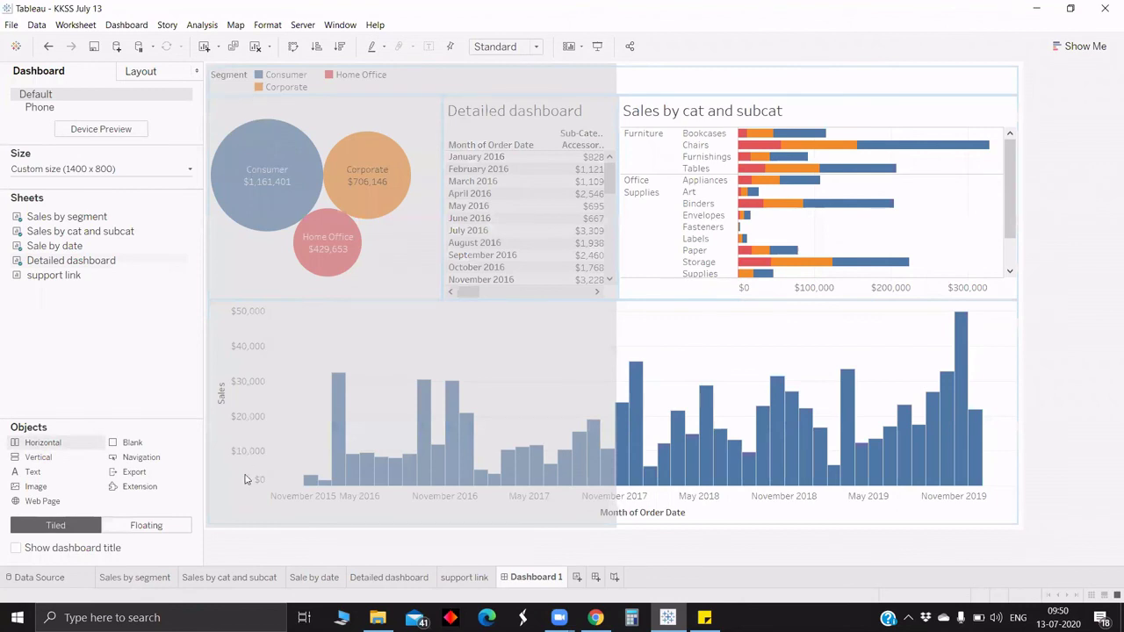
{"action": "left_click_drag", "start_coordinate": [246, 479], "coordinate": [246, 479]}
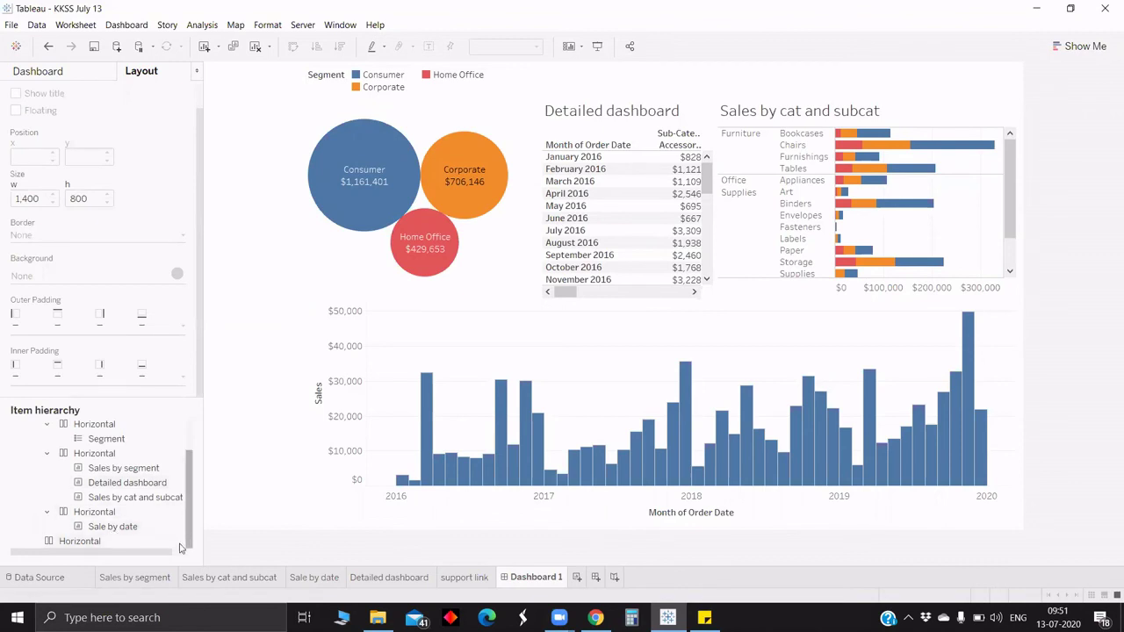
{"action": "scroll", "coordinate": [186, 498], "scroll_direction": "up", "scroll_amount": 2}
{"action": "scroll", "coordinate": [132, 548], "scroll_direction": "down", "scroll_amount": 2}
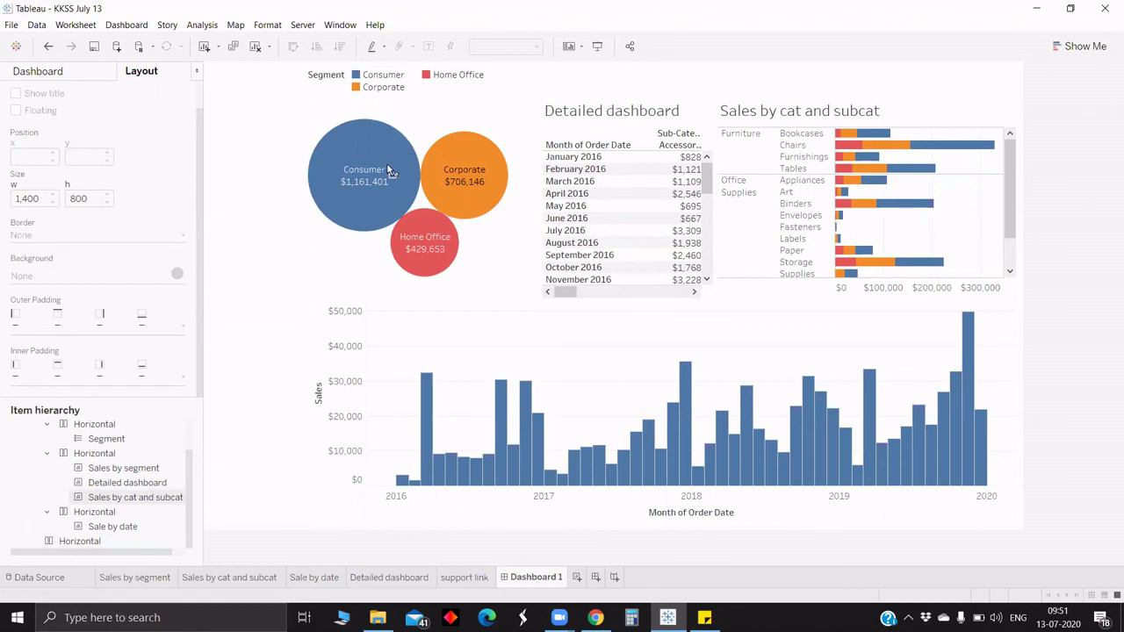
- Move the Sales by segment sheet from the second horizontal container into the third, in front of the Sale by date sheet
{"action": "left_click", "coordinate": [375, 184]}
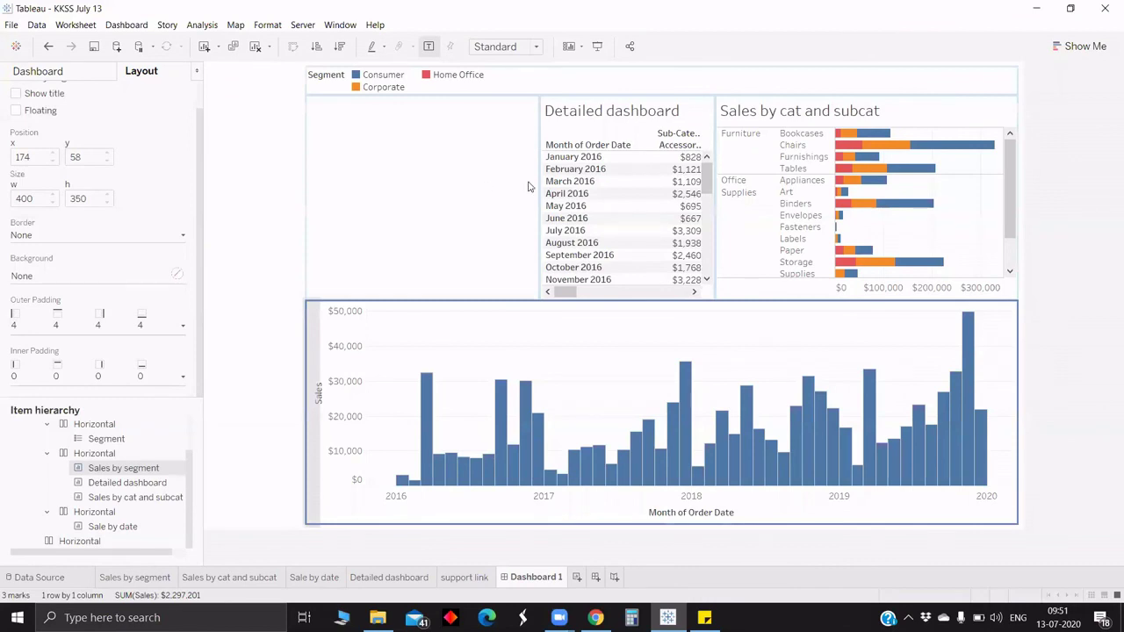
{"action": "left_click_drag", "start_coordinate": [421, 210], "coordinate": [334, 412]}
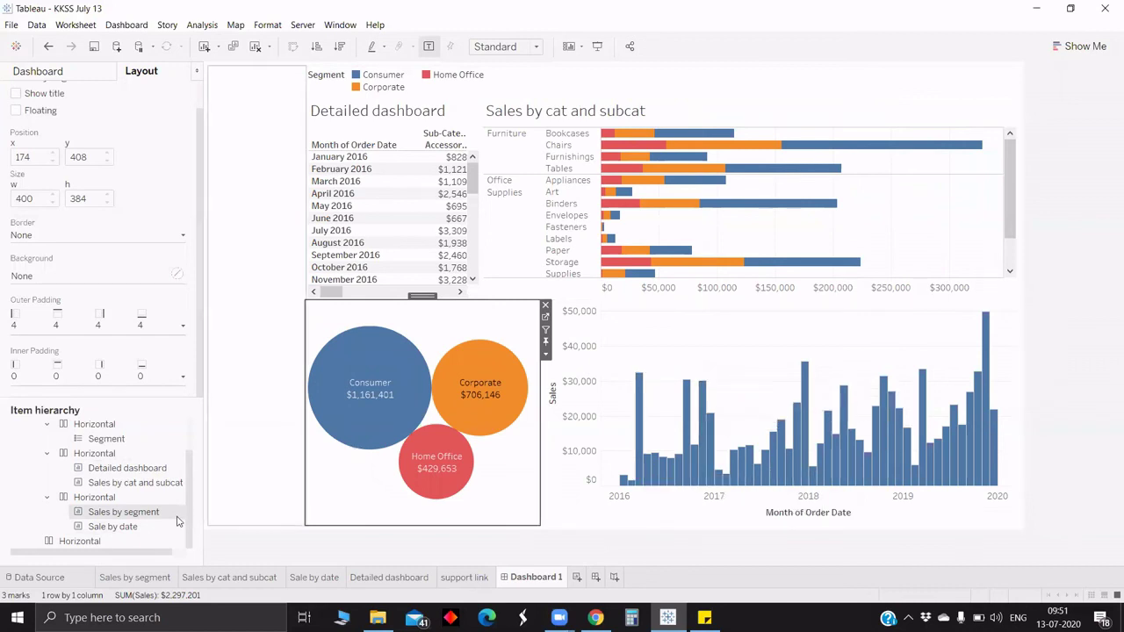
- Inspect the item hierarchy by selecting the first horizontal container and the vertical container that encloses all three rows
{"action": "left_click_drag", "start_coordinate": [148, 552], "coordinate": [193, 505]}
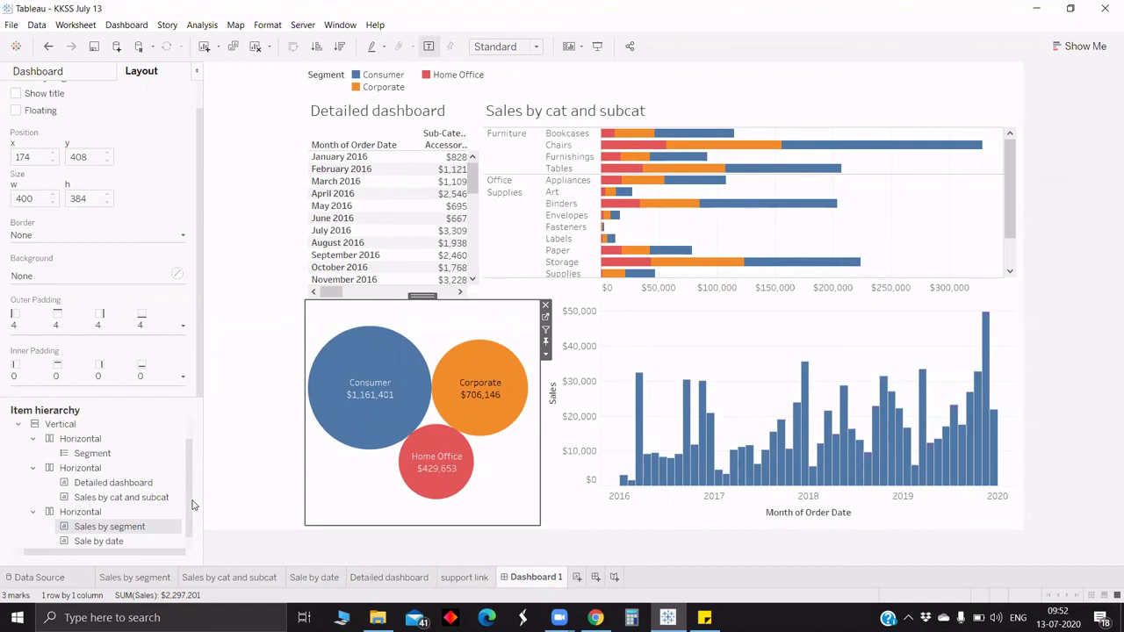
{"action": "left_click", "coordinate": [185, 455]}
{"action": "scroll", "coordinate": [184, 455], "scroll_direction": "up", "scroll_amount": 1}
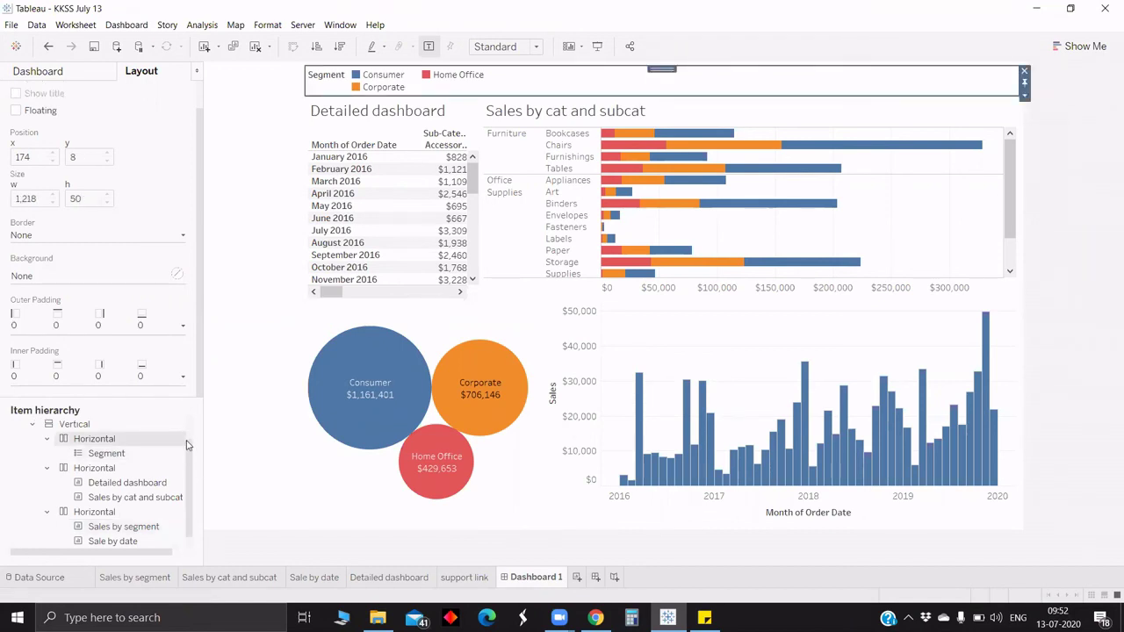
{"action": "left_click", "coordinate": [184, 453]}
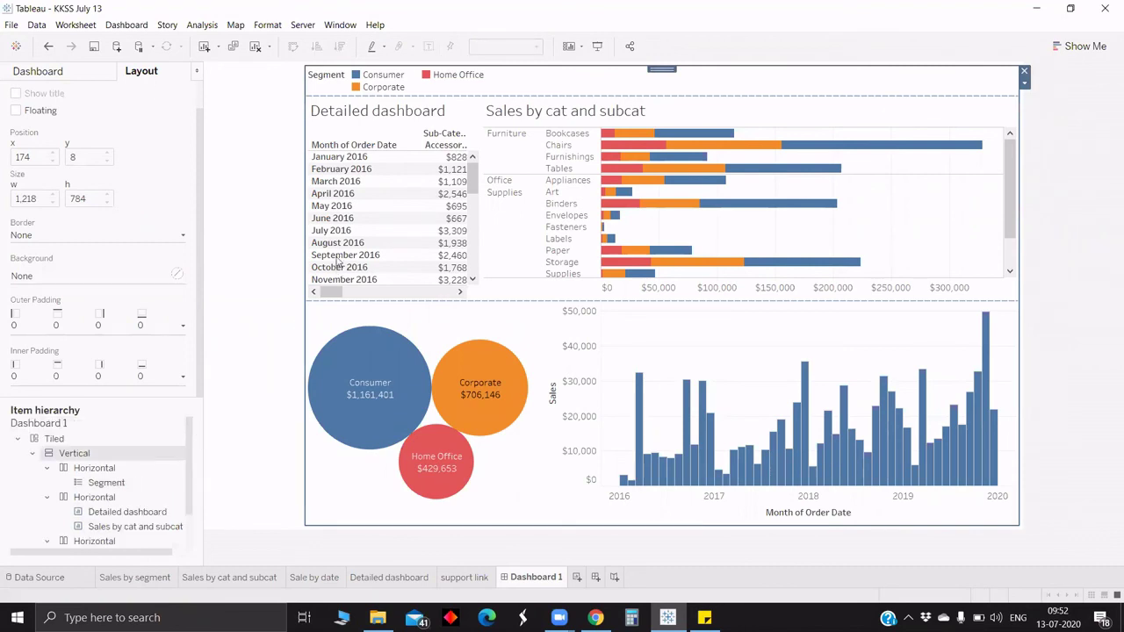